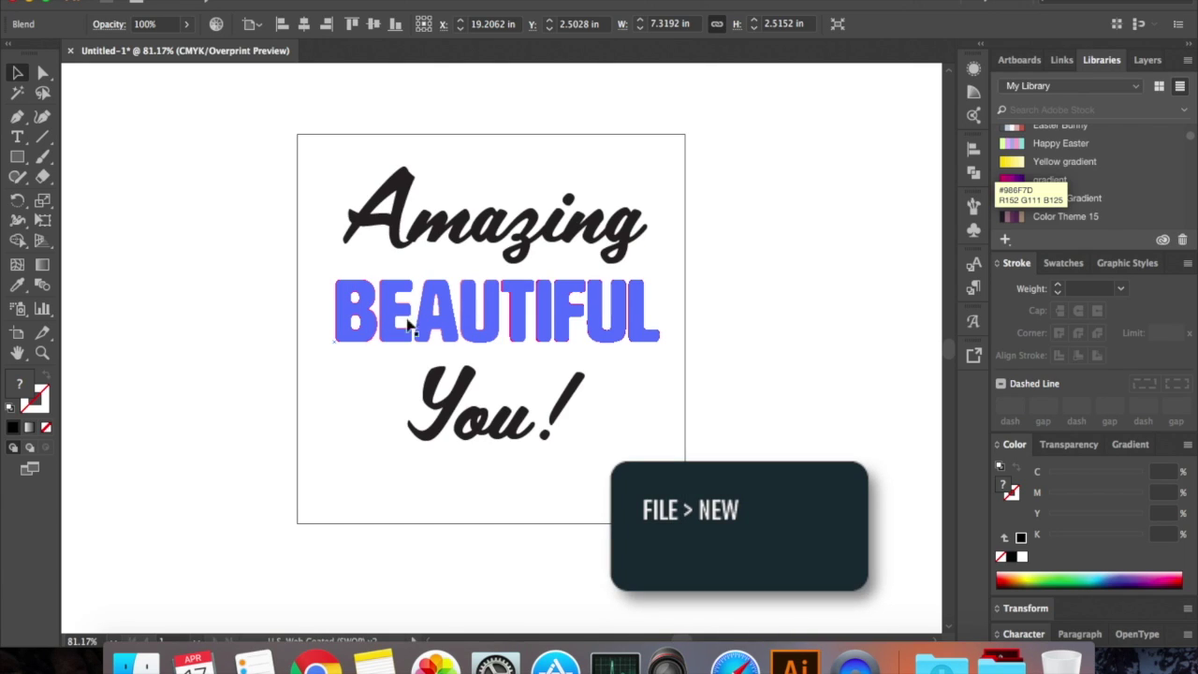
Create a new 8 x 8 inch CMYK document, Untitled-2
left_click(150, 0)
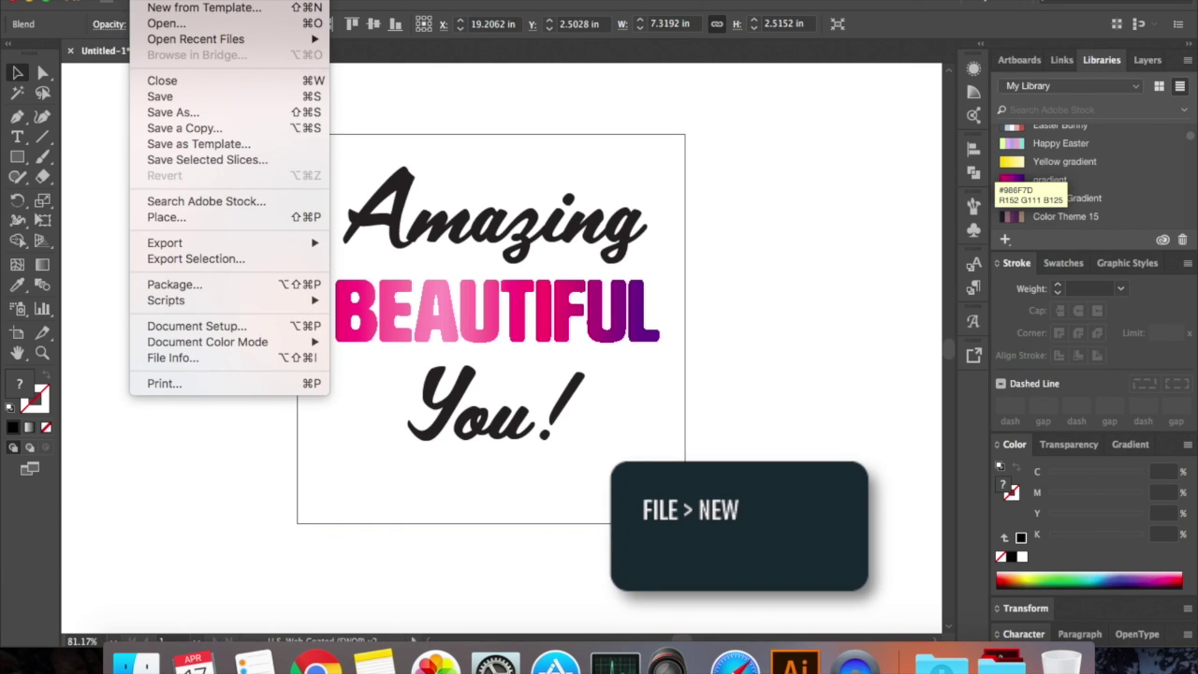
left_click(187, 0)
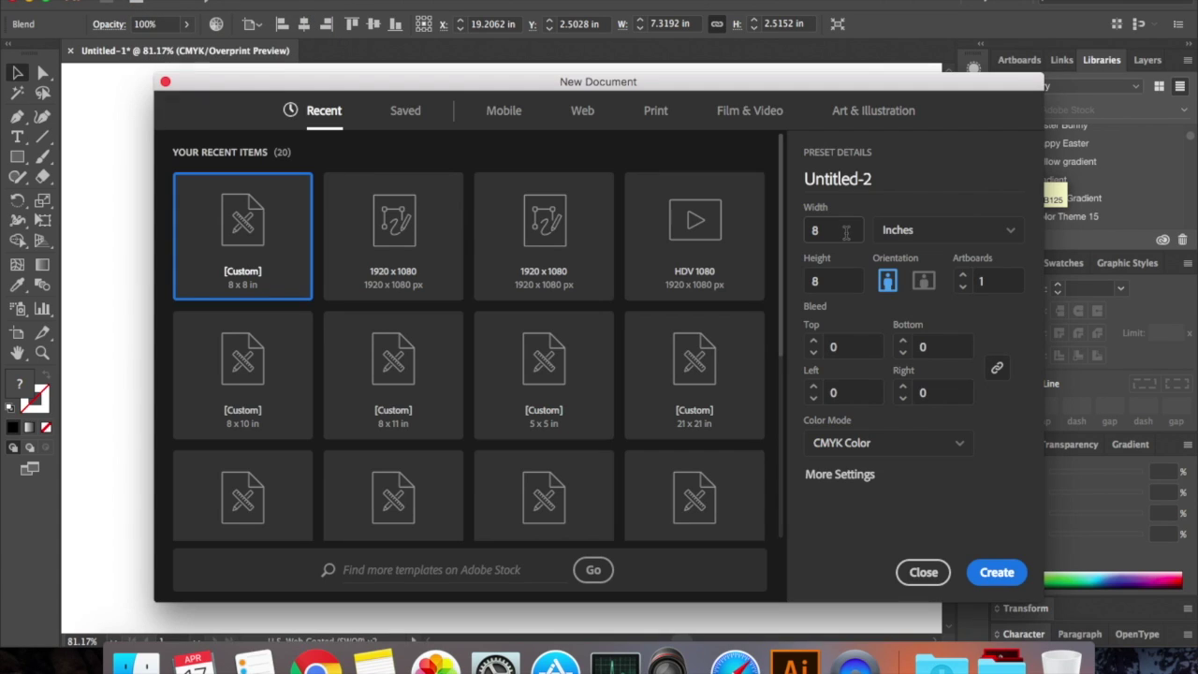
left_click(845, 233)
double_click(821, 232)
left_click(997, 572)
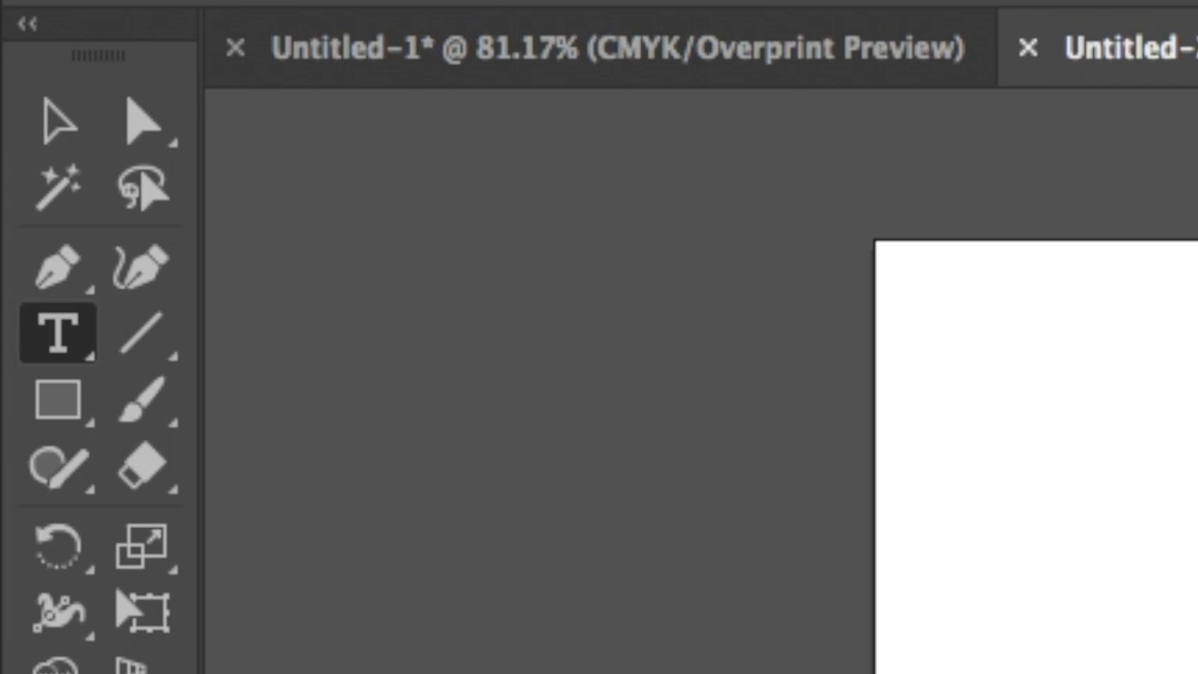
Place a text object on the artboard and set its font size to 120 pt
left_click(366, 238)
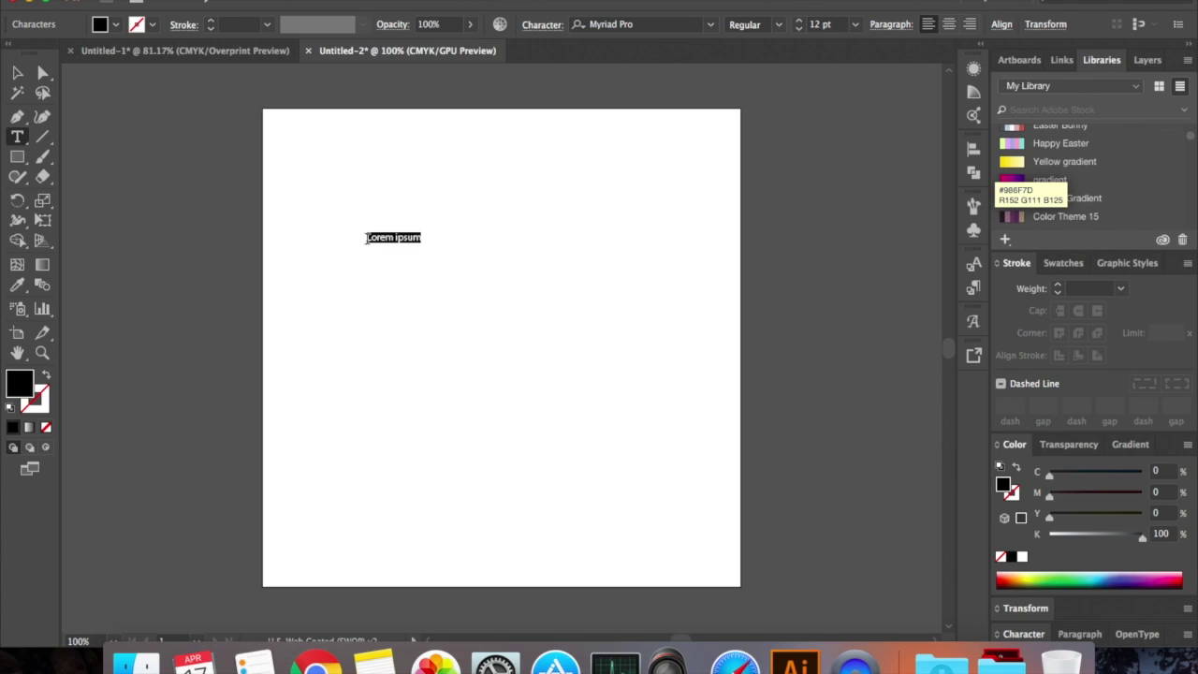
left_click(817, 25)
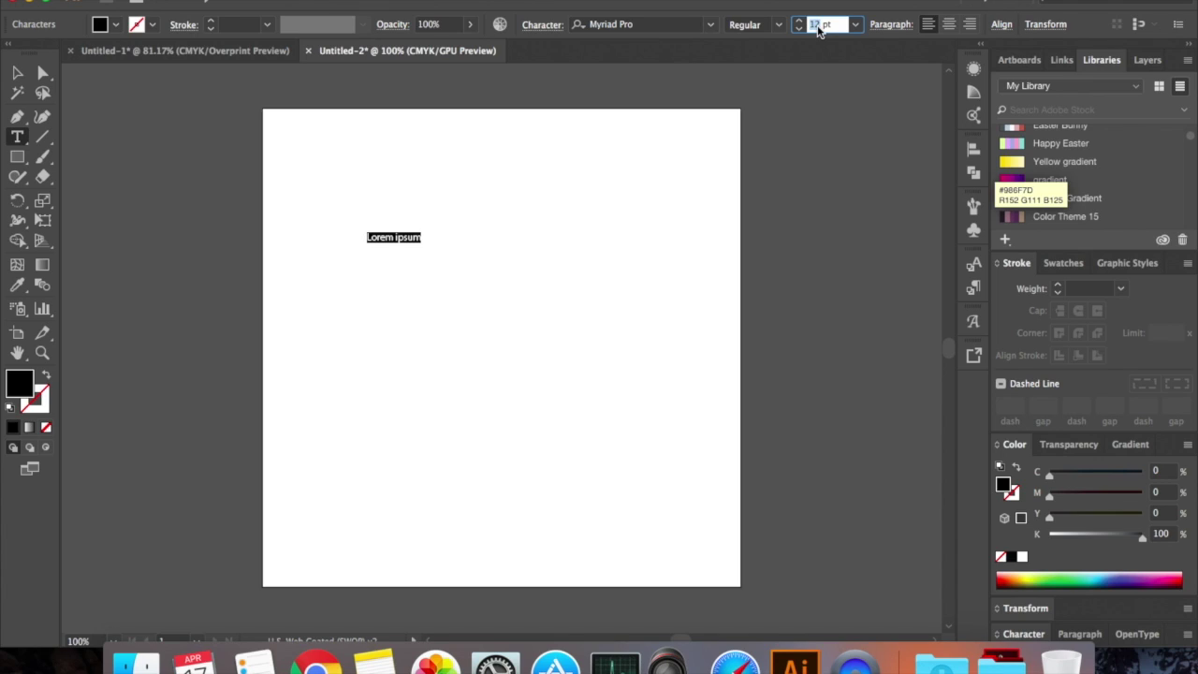
type("120")
key("Return")
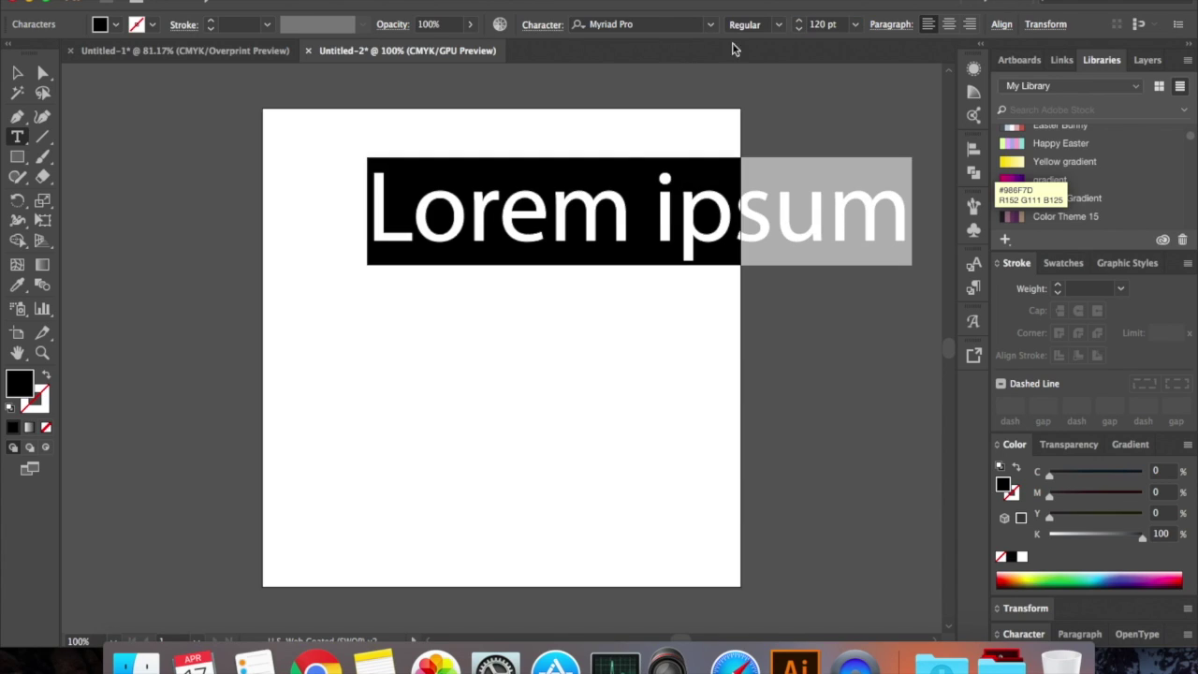
Replace the placeholder text with 'Beautiful' and move it lower on the artboard
left_click_drag(654, 215, 827, 220)
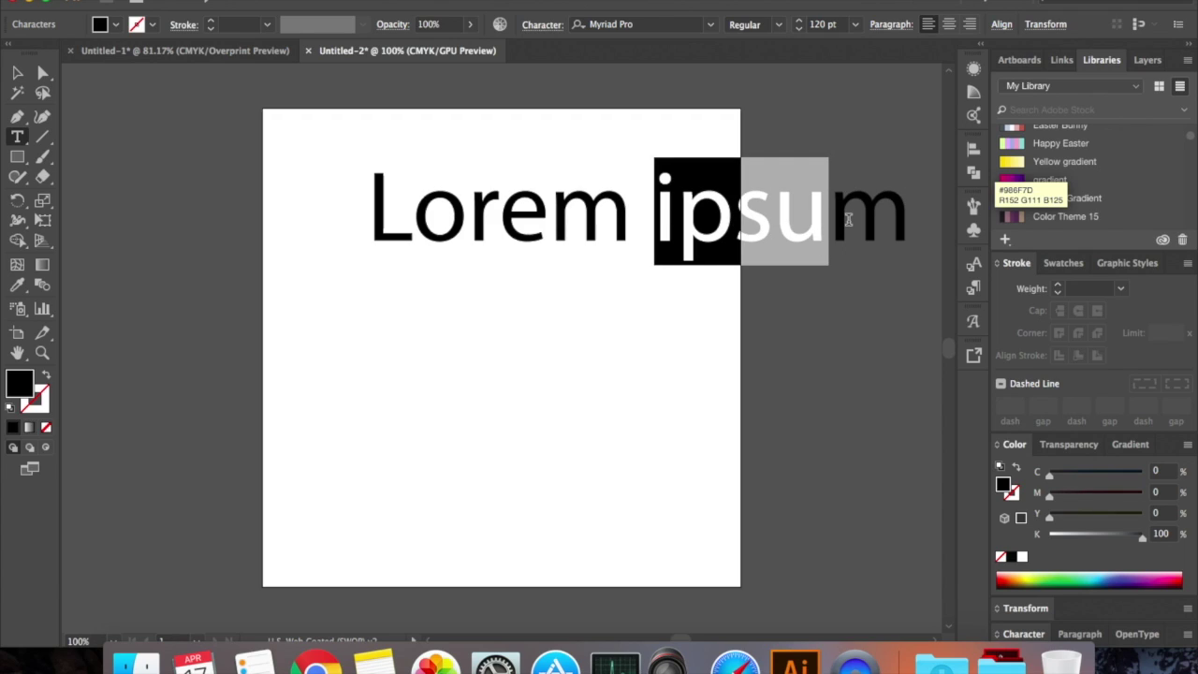
left_click_drag(908, 220, 358, 212)
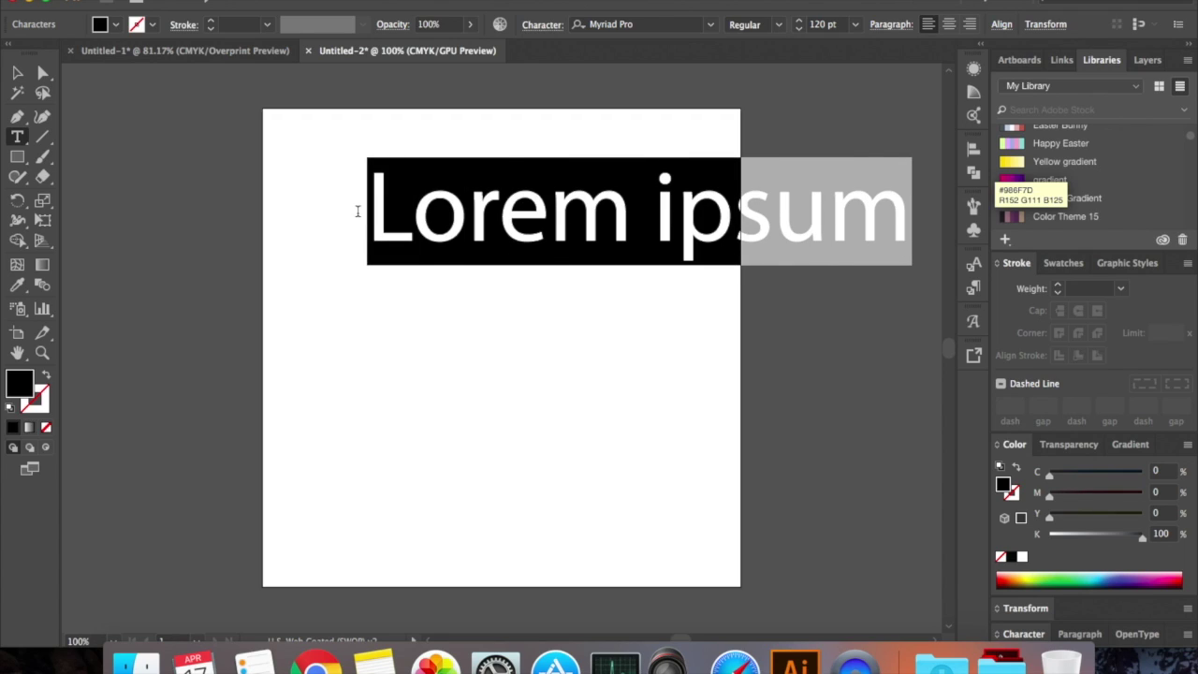
type("Bea")
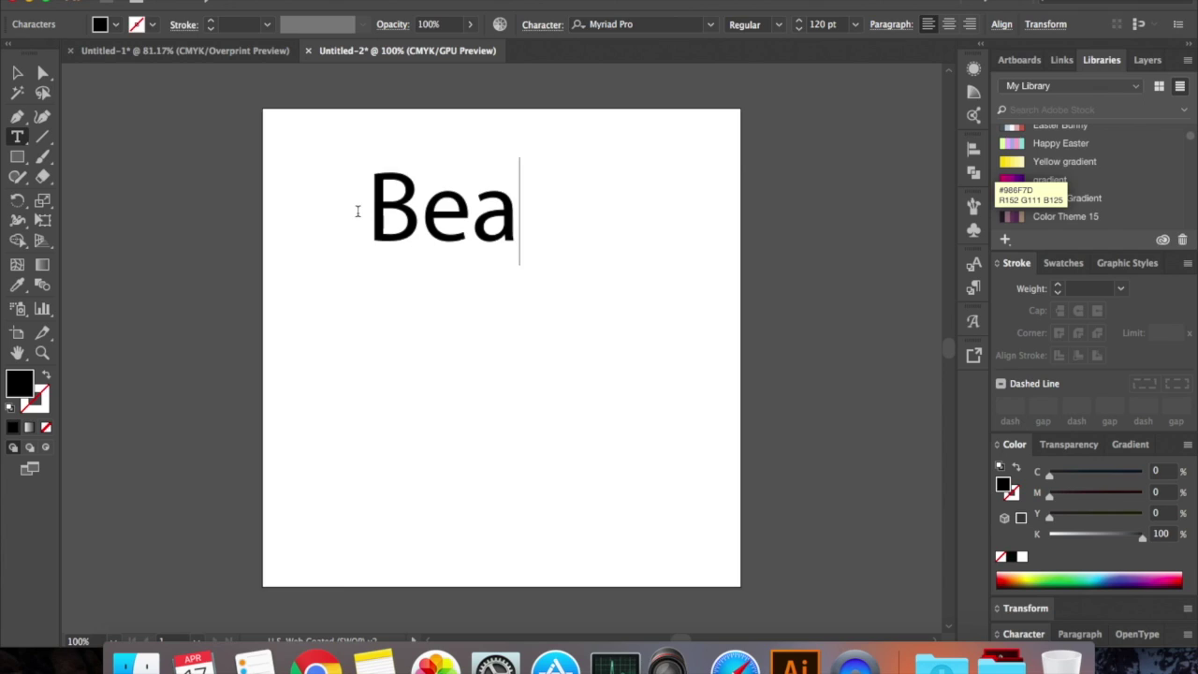
type("utiful")
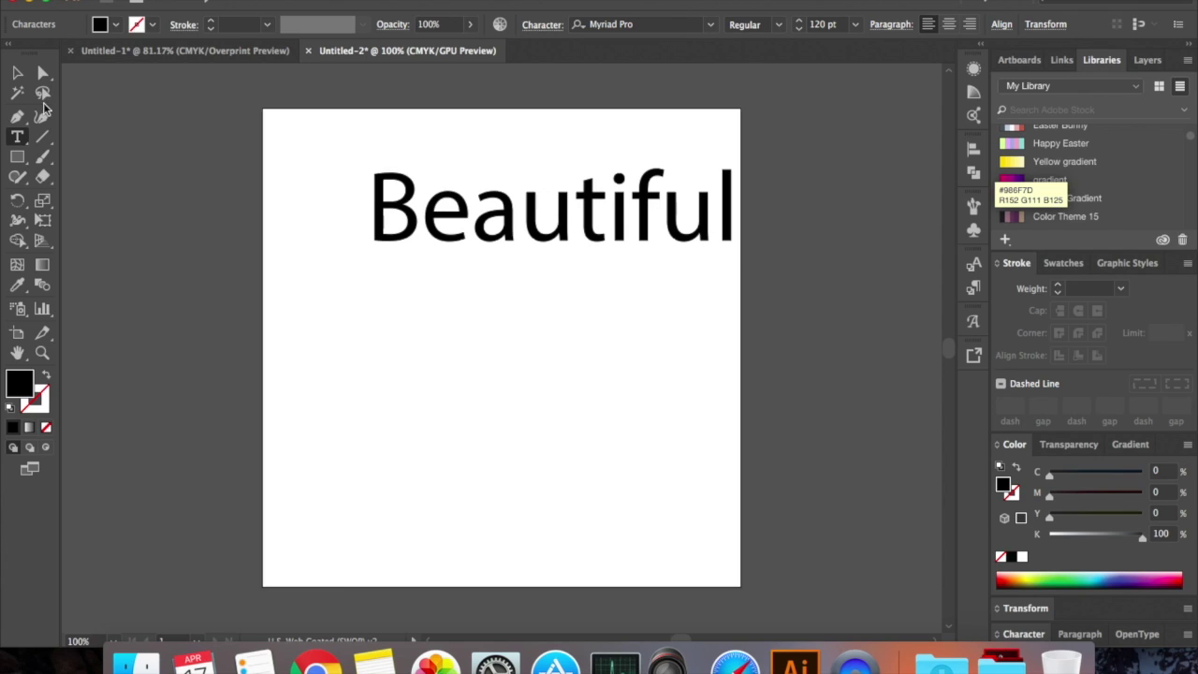
left_click(19, 73)
left_click_drag(569, 215, 527, 297)
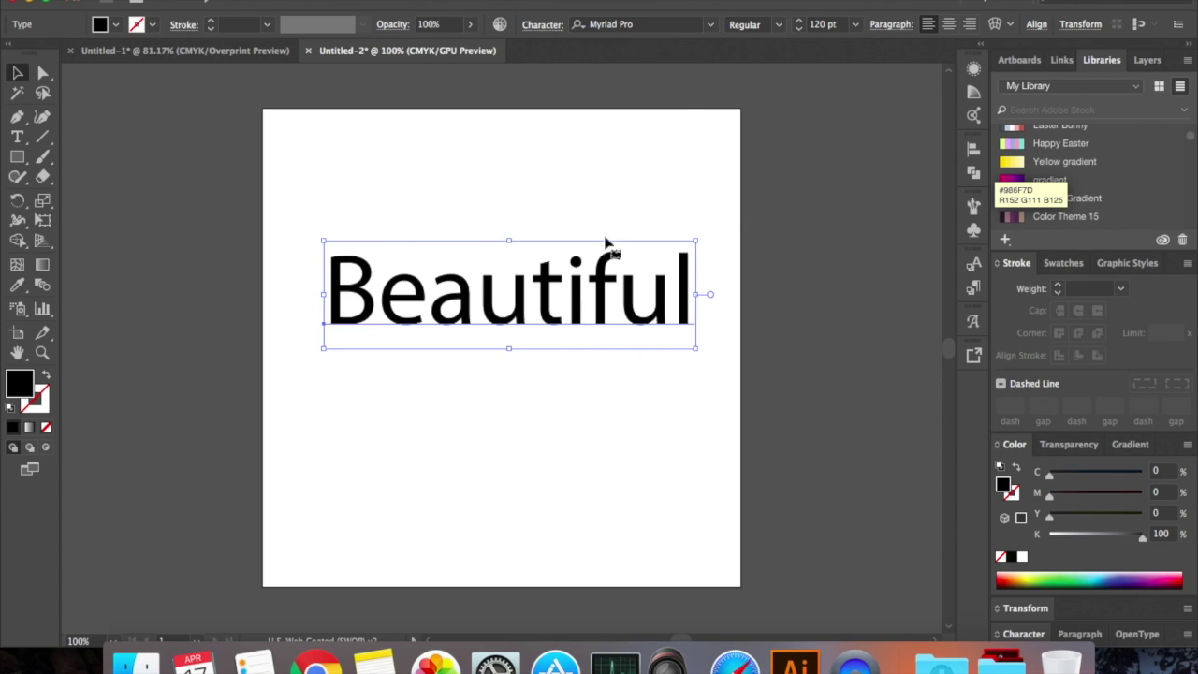
Change the font of BEAUTIFUL to HWT Artz from the font list
left_click(711, 24)
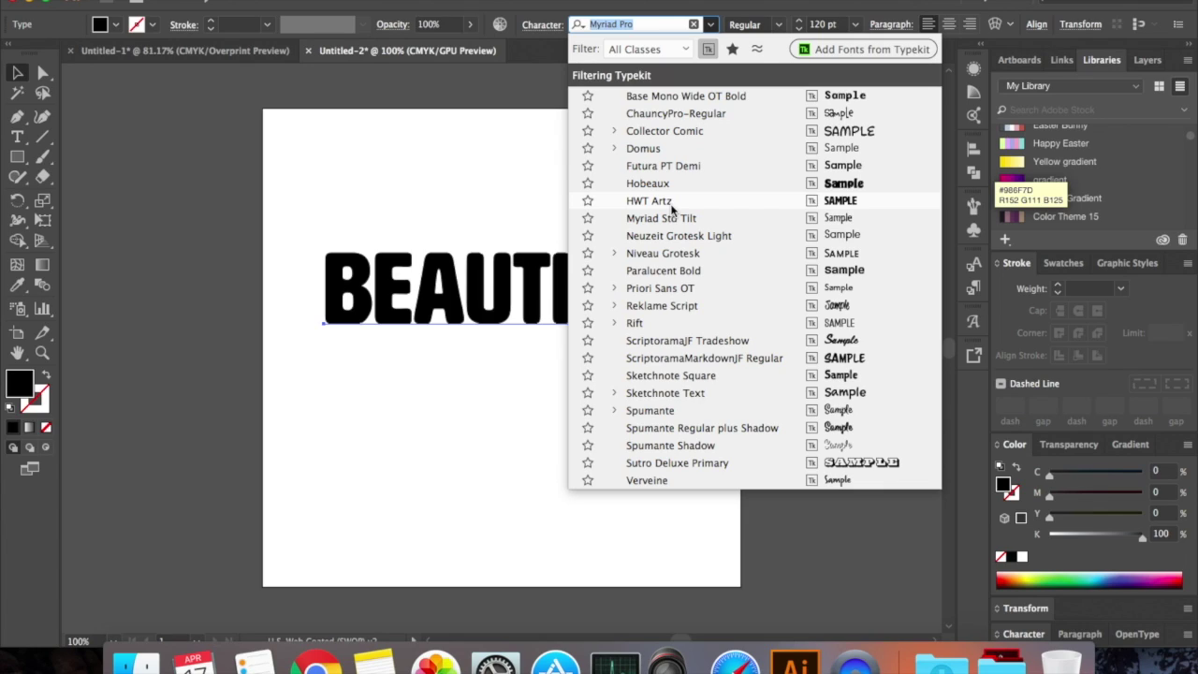
left_click(672, 206)
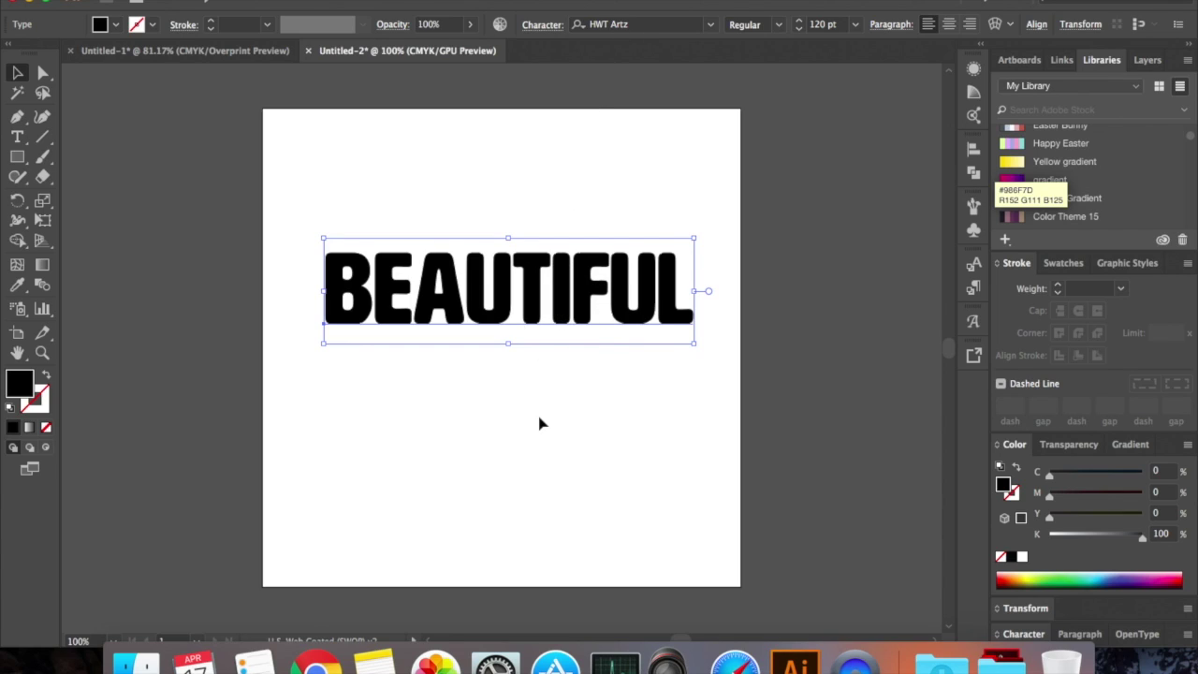
scroll(538, 423, "down", 3)
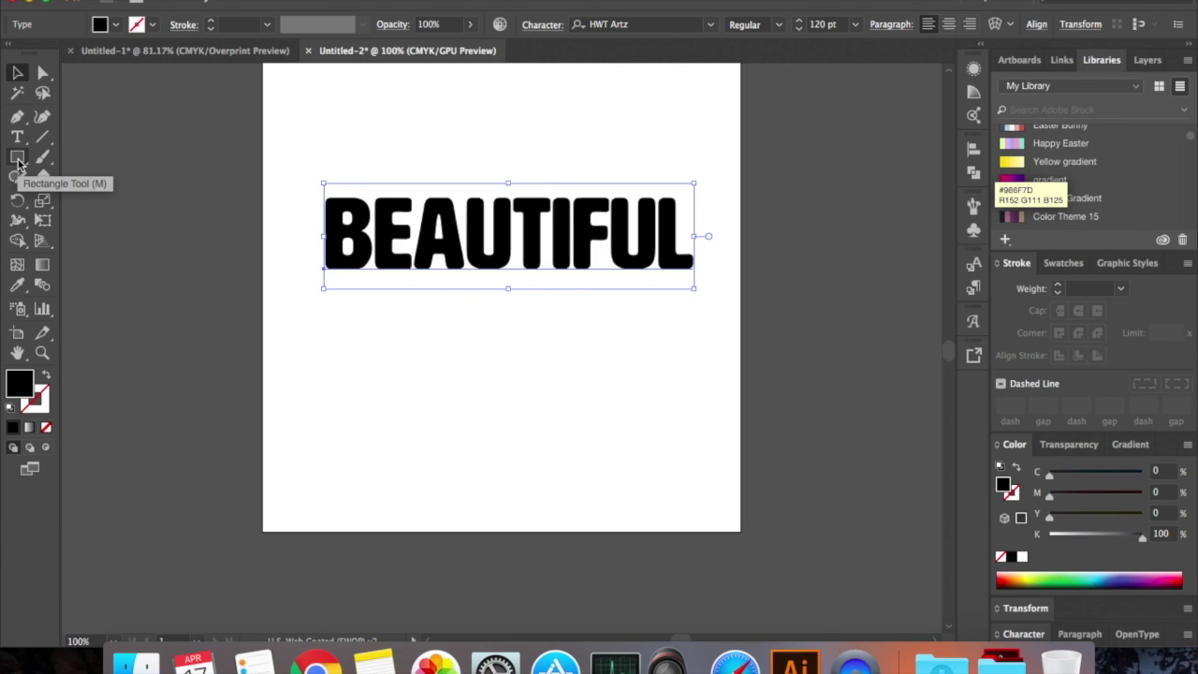
Draw a tall, narrow black rectangle to the left of BEAUTIFUL
left_click_drag(18, 161, 87, 162)
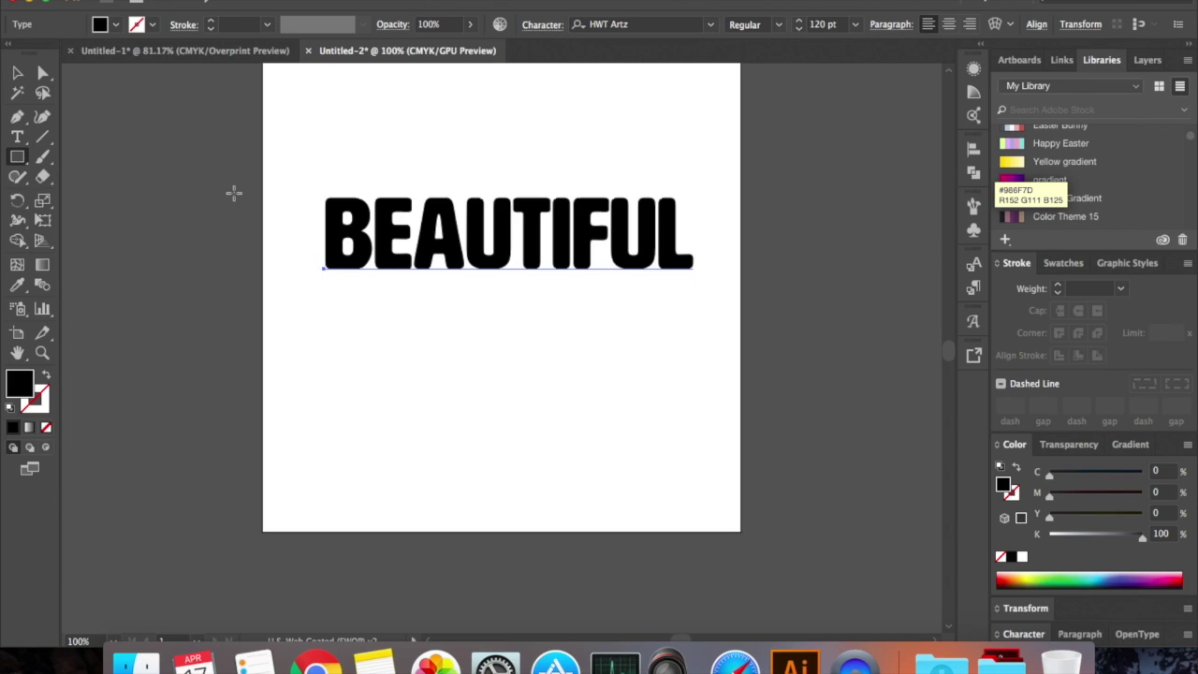
left_click_drag(277, 169, 296, 292)
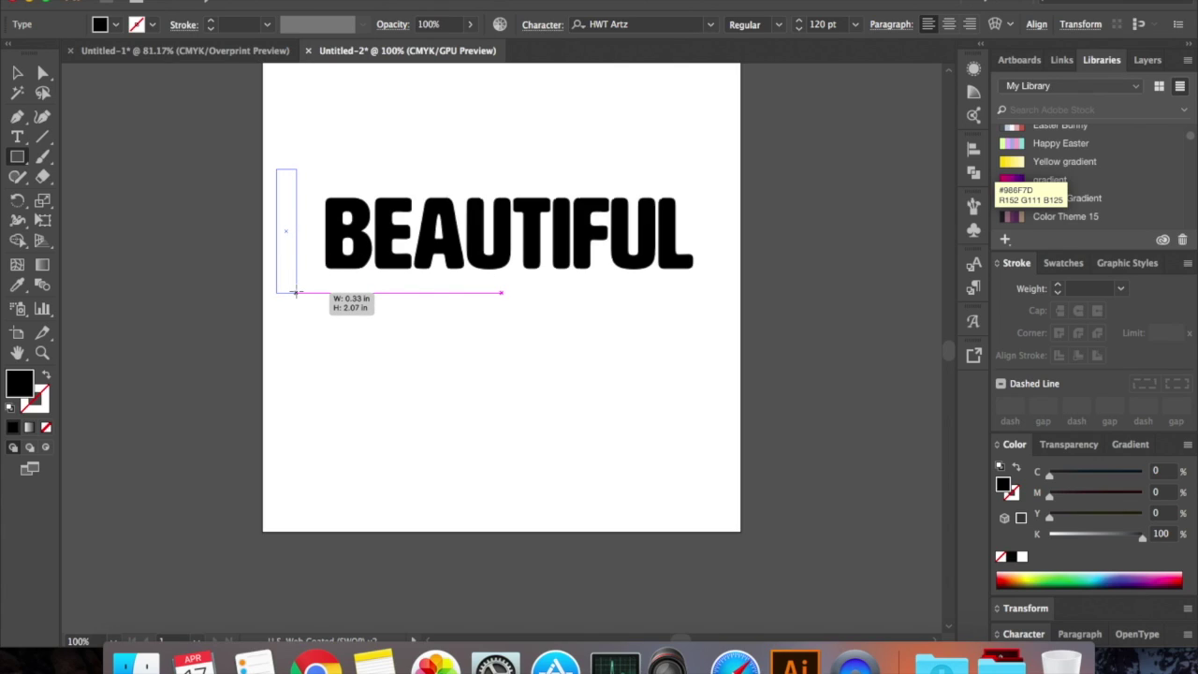
left_click_drag(296, 292, 296, 292)
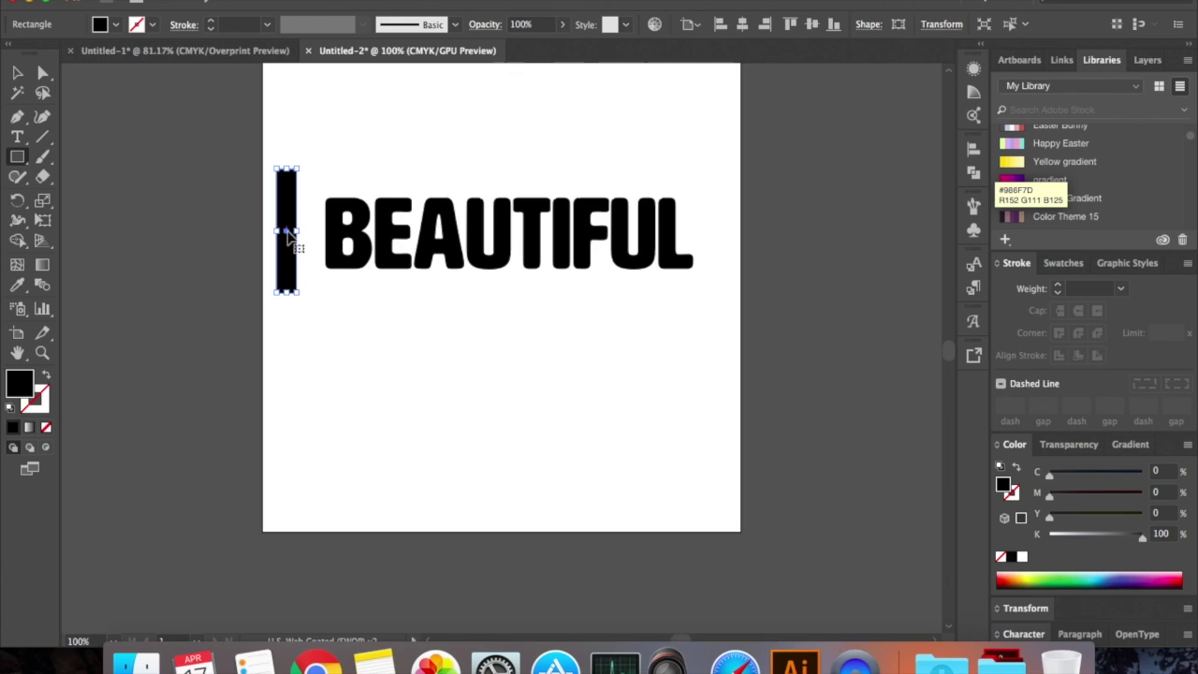
key("v")
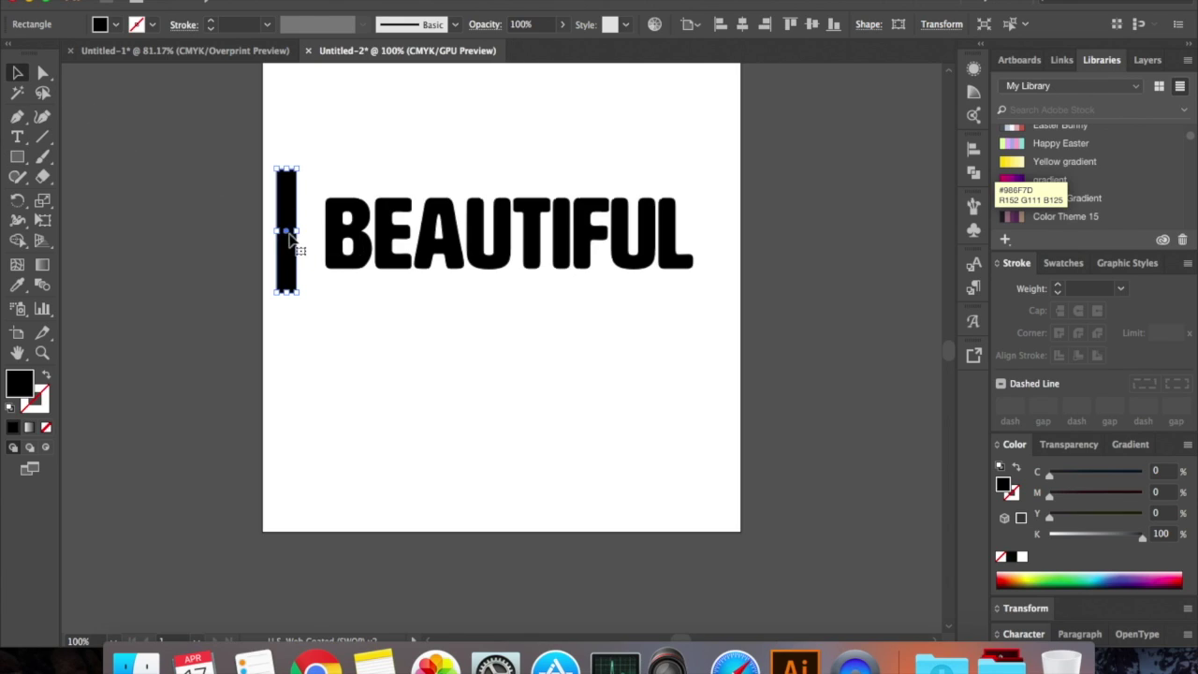
Move the bar below BEAUTIFUL and duplicate it twice to the right, making three bars
left_click_drag(290, 241, 309, 407)
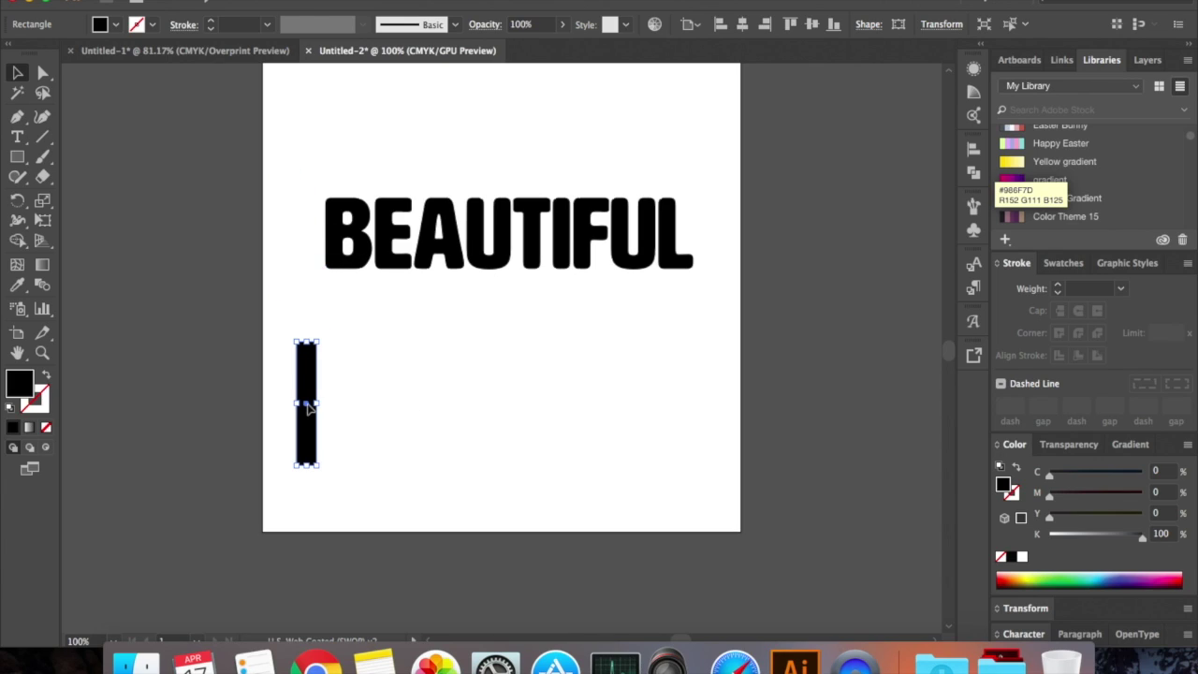
key("super+shift+a")
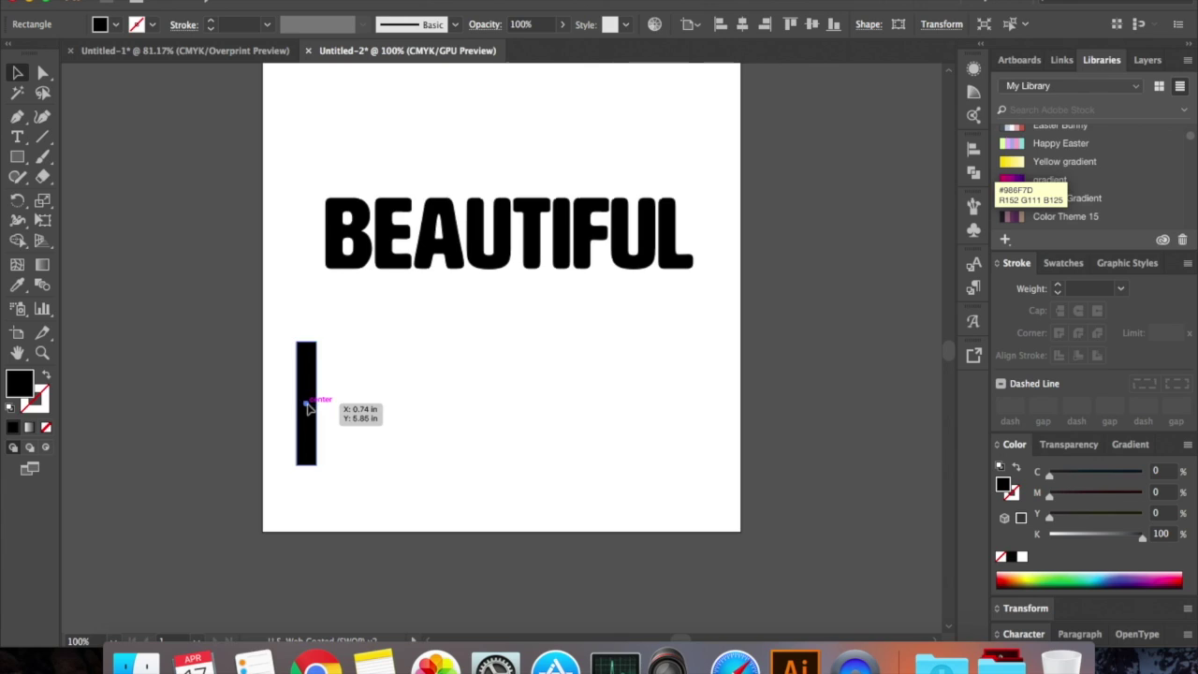
left_click_drag(307, 406, 498, 400)
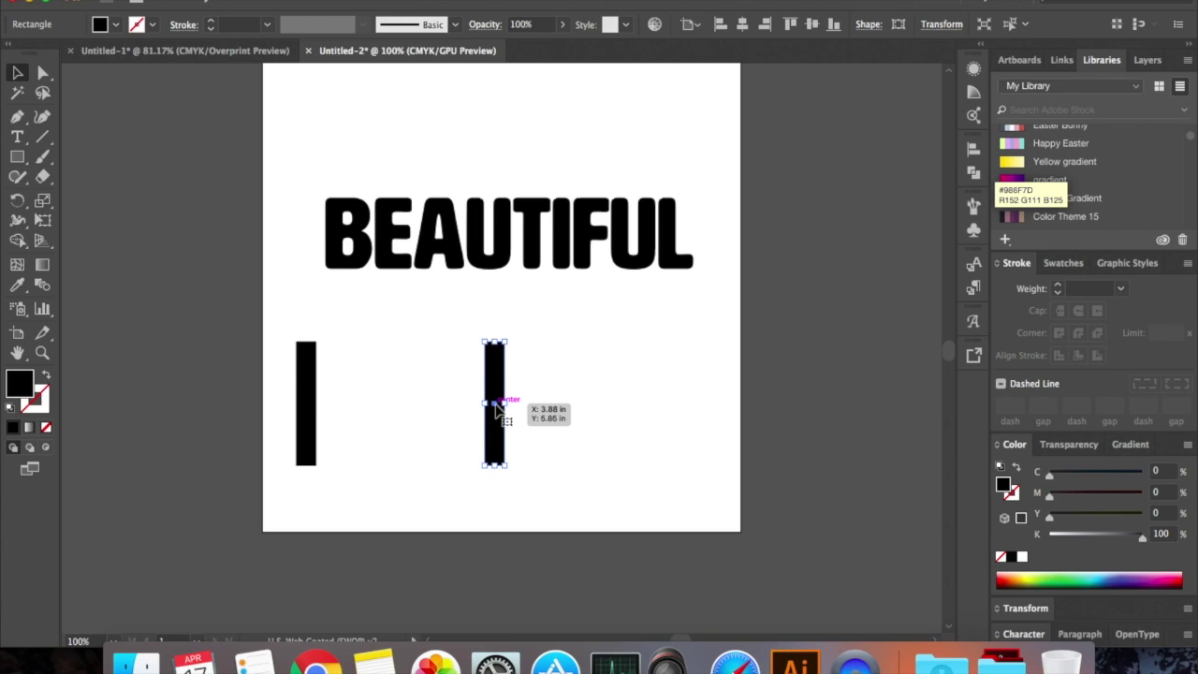
key("super+shift+a")
left_click_drag(495, 404, 716, 420)
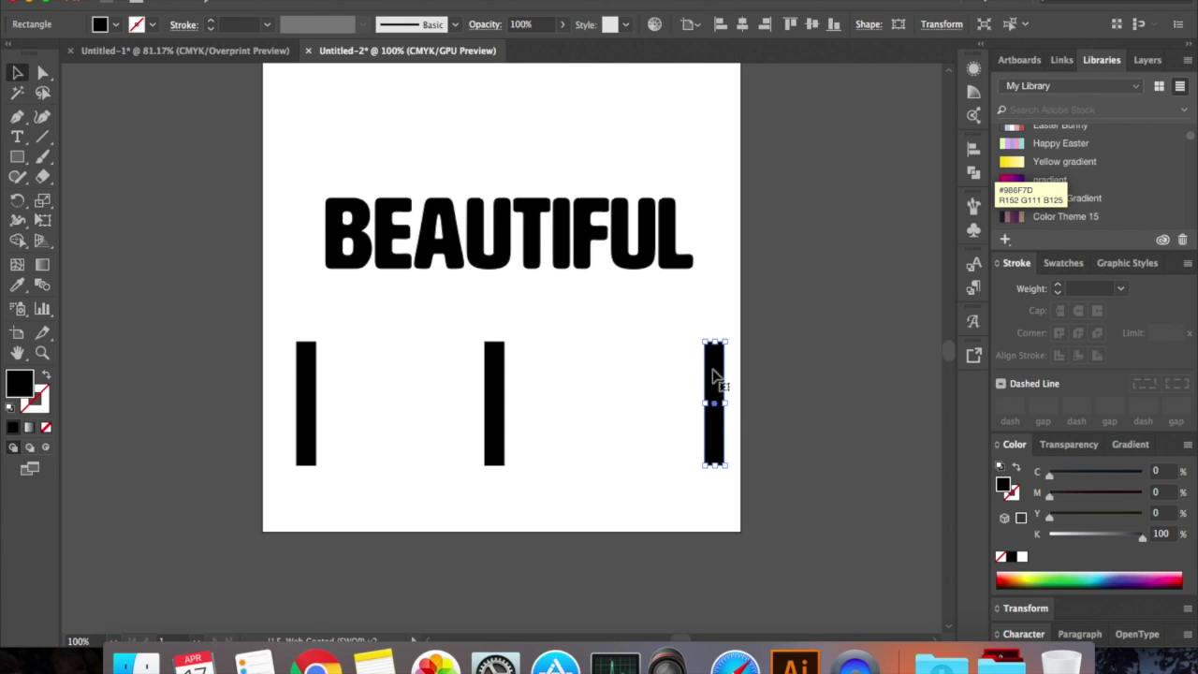
Even out the bar spacing, then select the BEAUTIFUL blend in Untitled-1 for reference
left_click(496, 409)
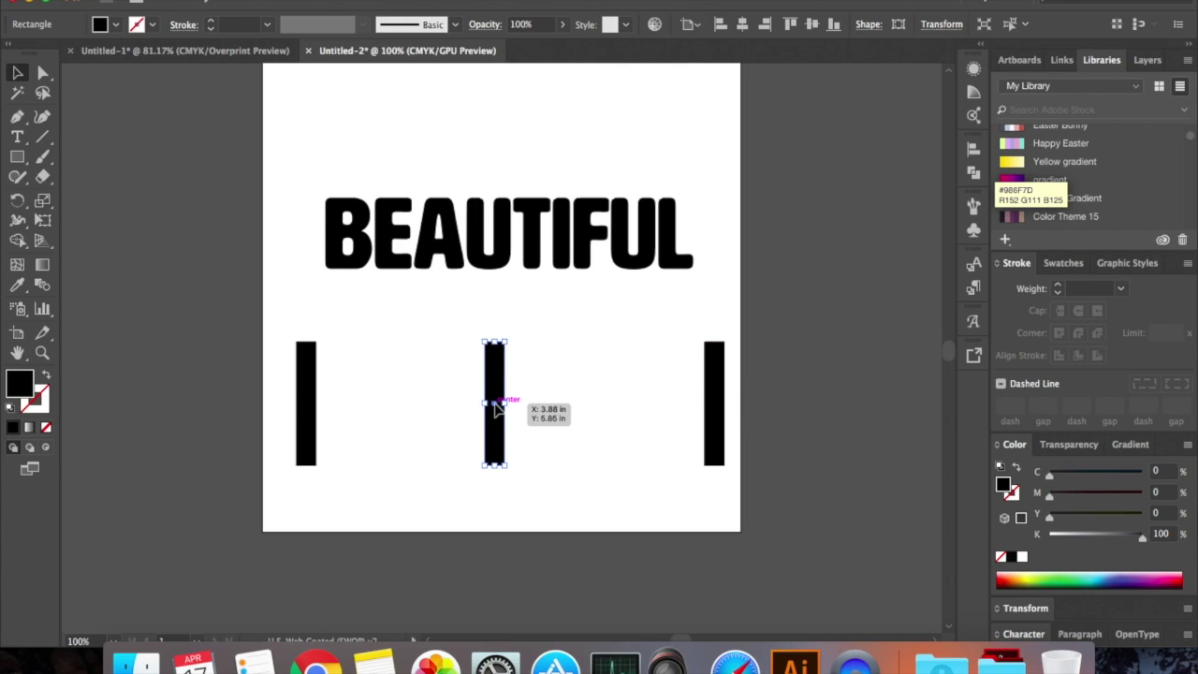
mouse_move(496, 408)
left_mouse_down()
mouse_move(522, 406)
mouse_move(504, 406)
left_mouse_up()
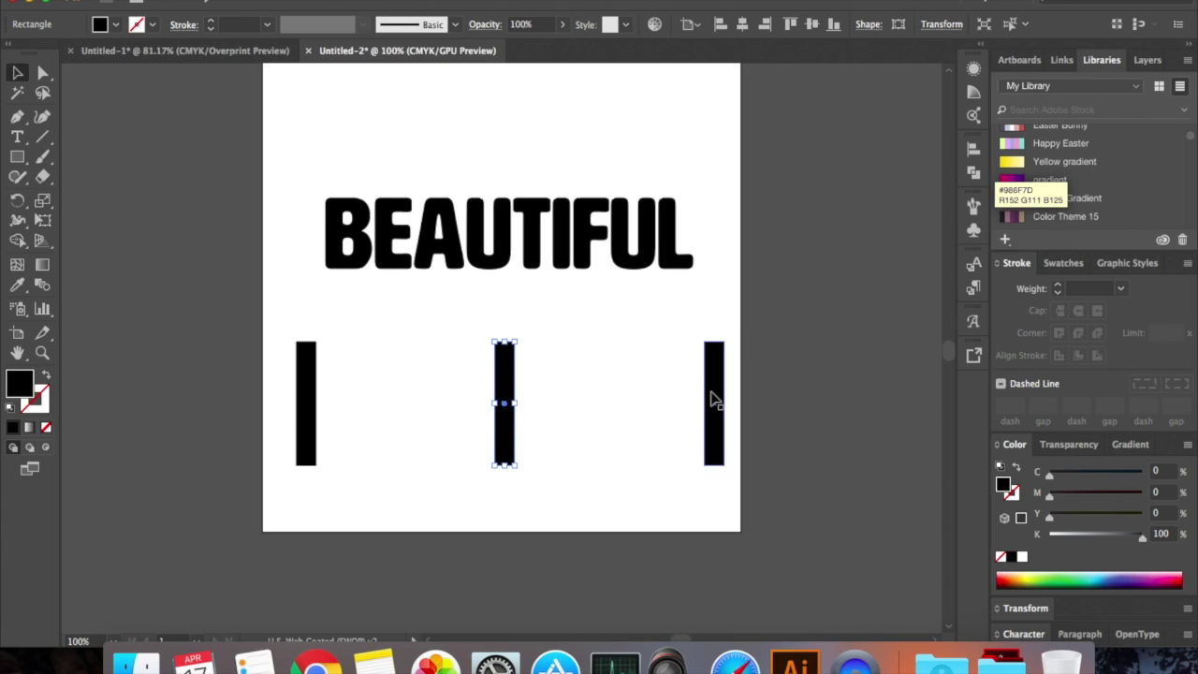
left_click(783, 364)
left_click(304, 410)
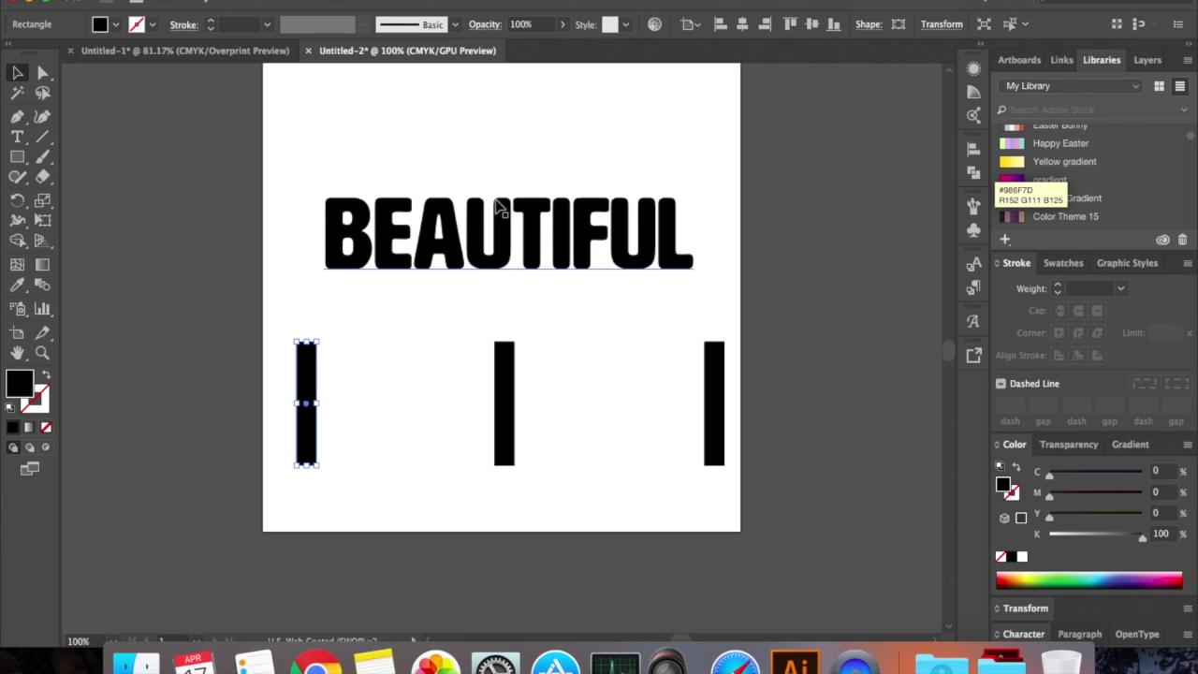
left_click(216, 54)
left_click(382, 308)
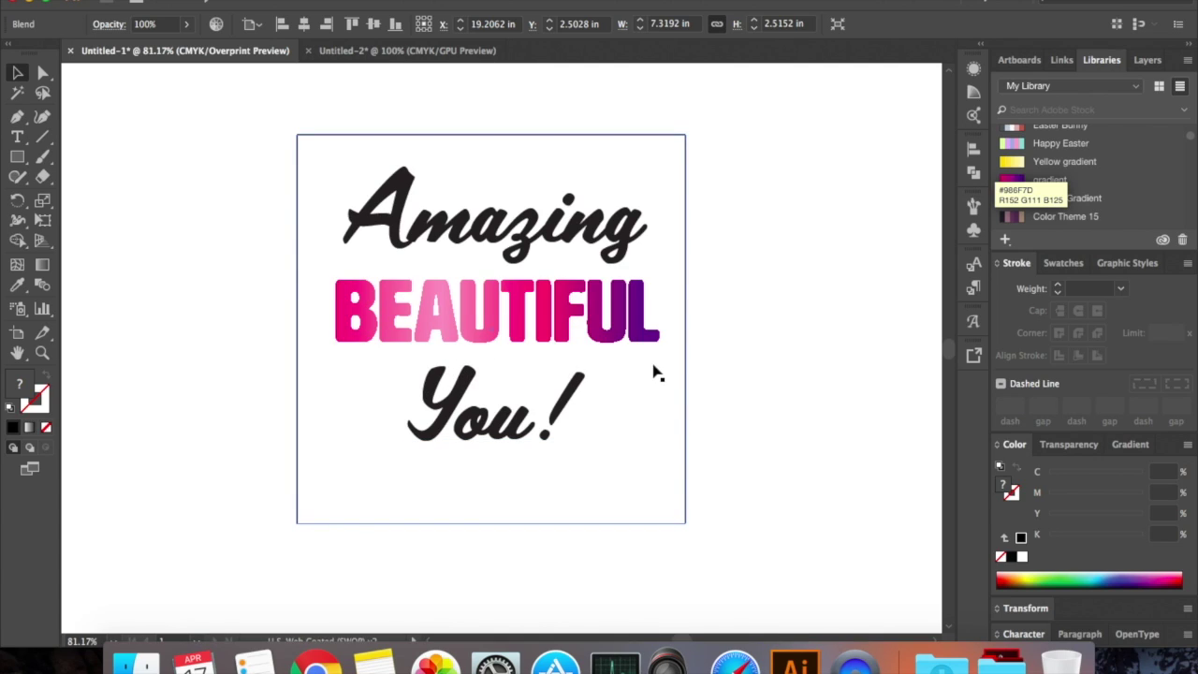
In Untitled-2, shift the middle bar left and Option-drag a copy to add a fourth bar
left_click(434, 51)
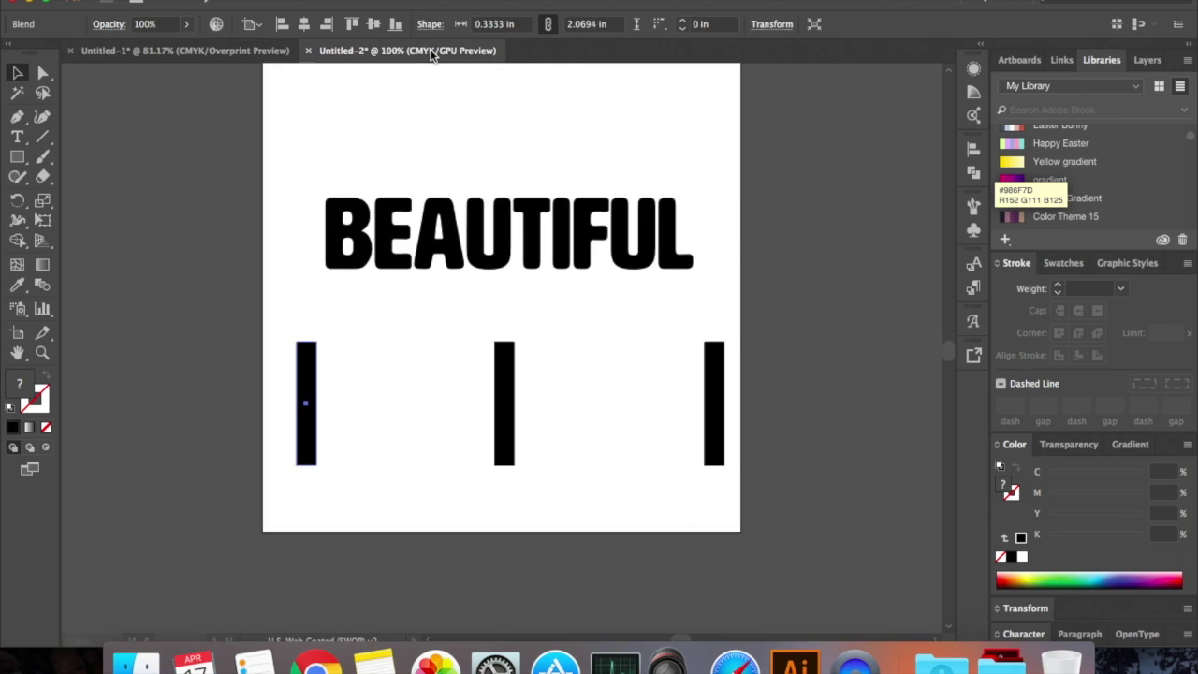
left_click(253, 50)
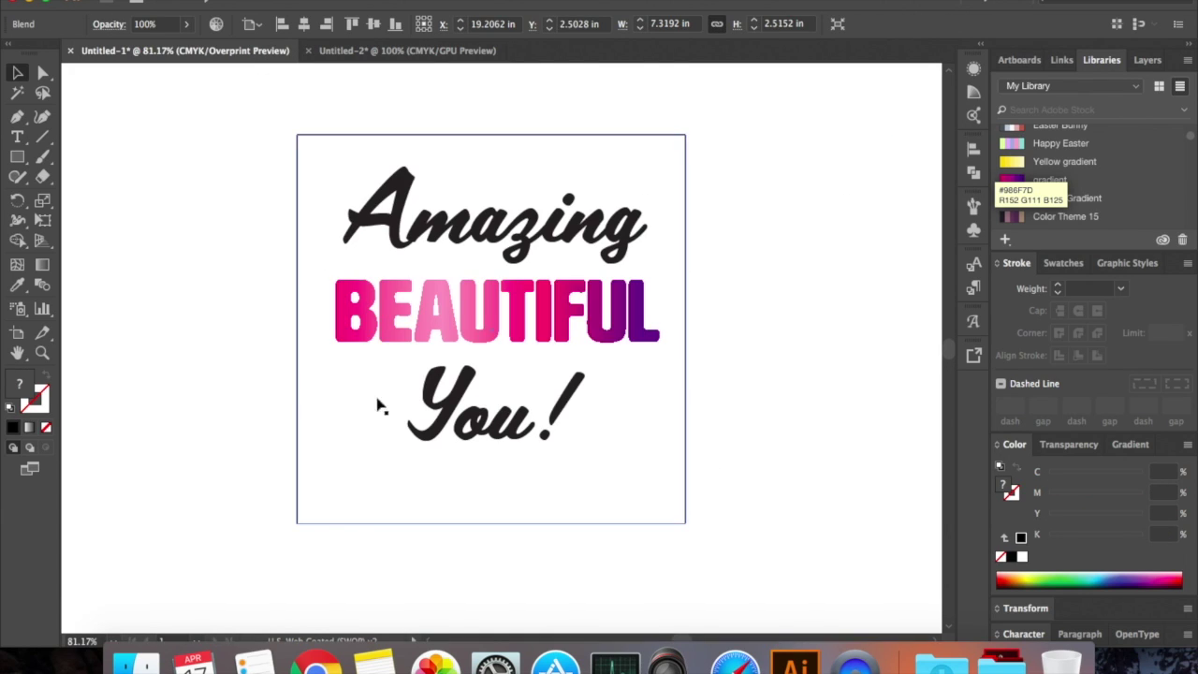
left_click(426, 51)
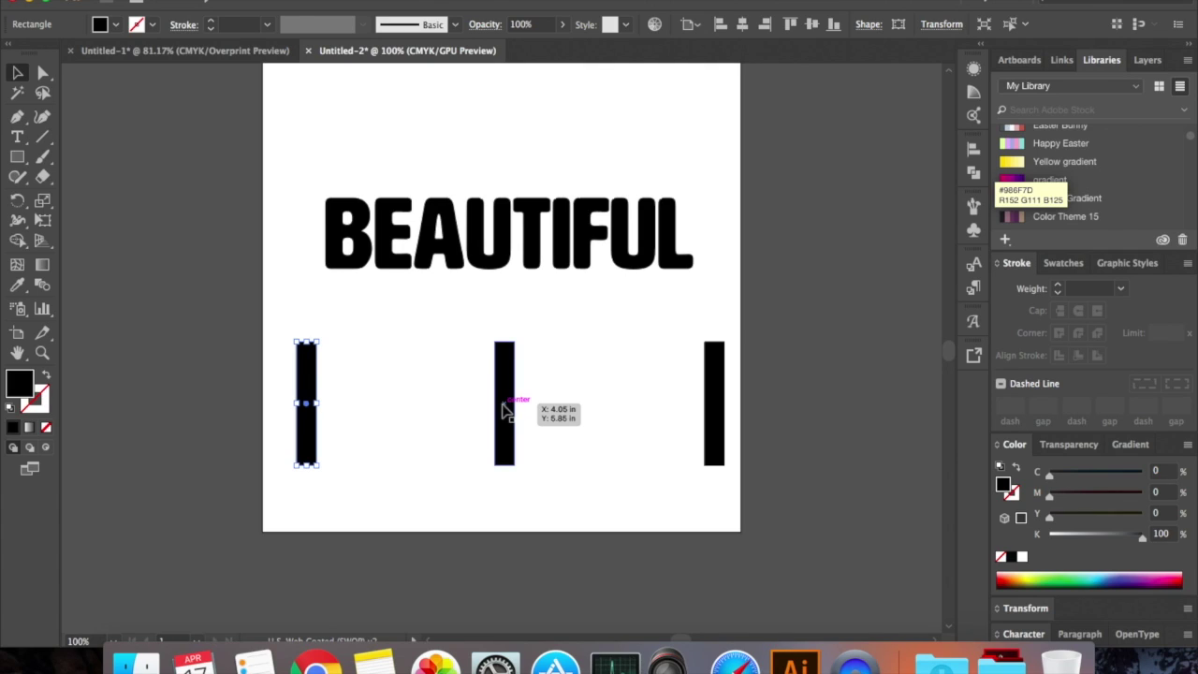
left_click_drag(503, 409, 436, 405)
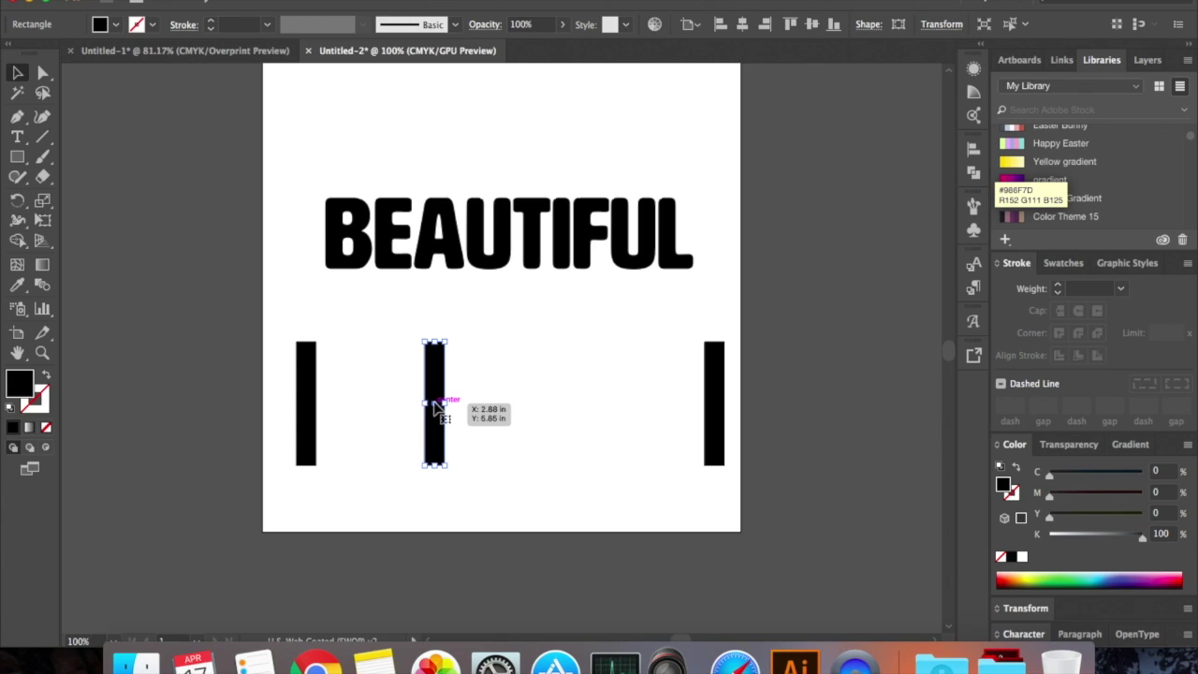
left_click_drag(436, 408, 563, 404)
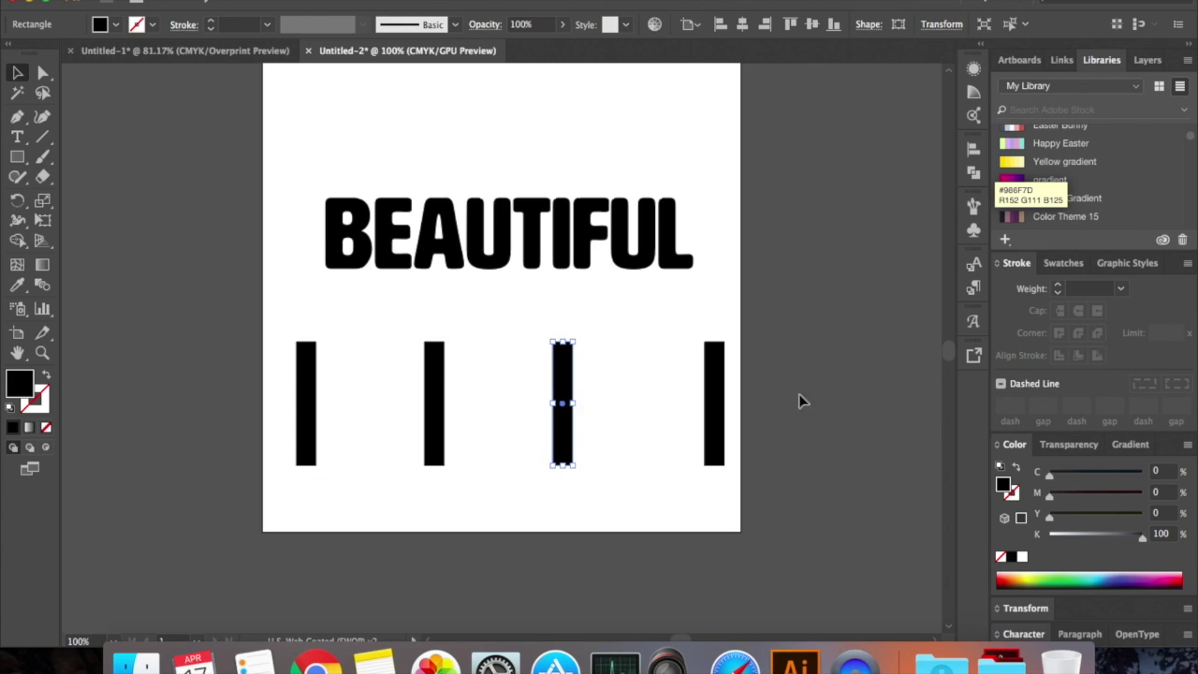
left_click(836, 408)
left_click(715, 399)
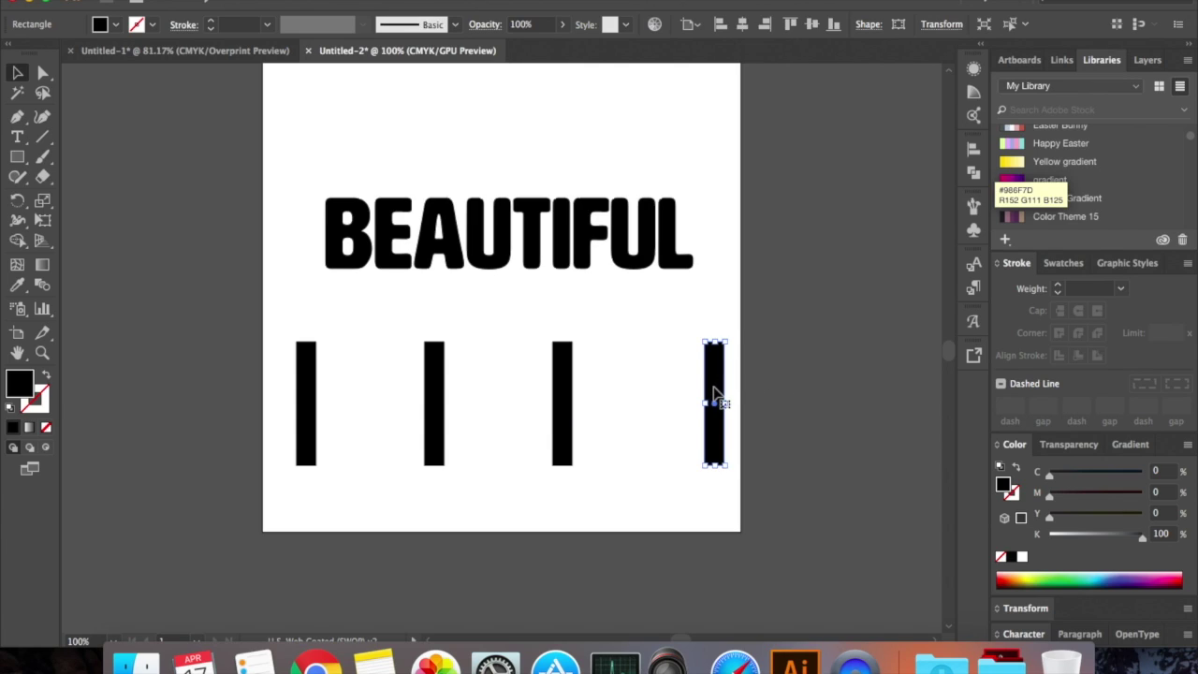
scroll(1020, 182, "down", 1)
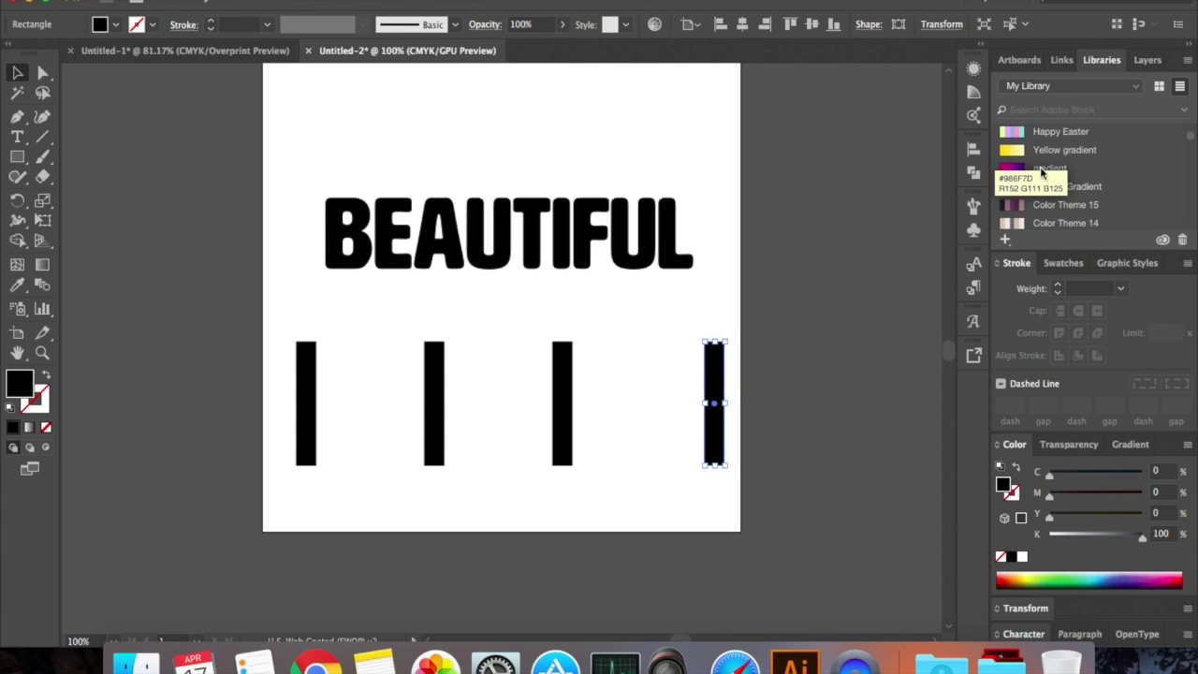
Select the rightmost bar and bring up the Libraries panel of saved colours
left_click(841, 311)
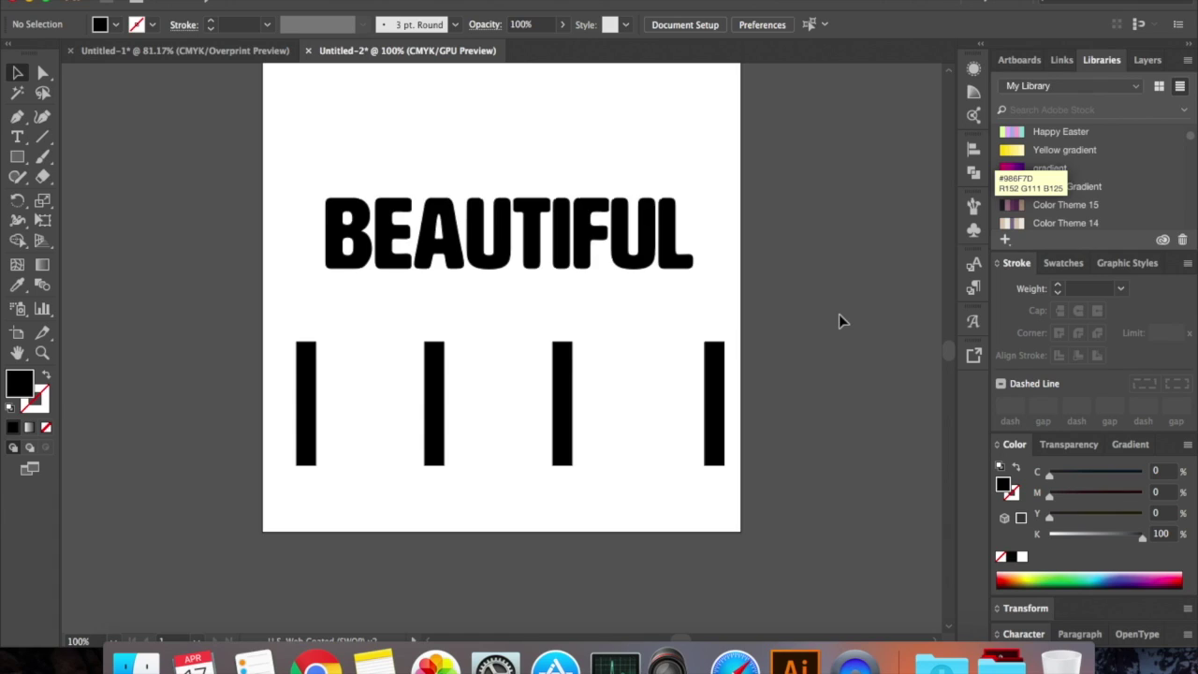
left_click(655, 243)
left_click(714, 392)
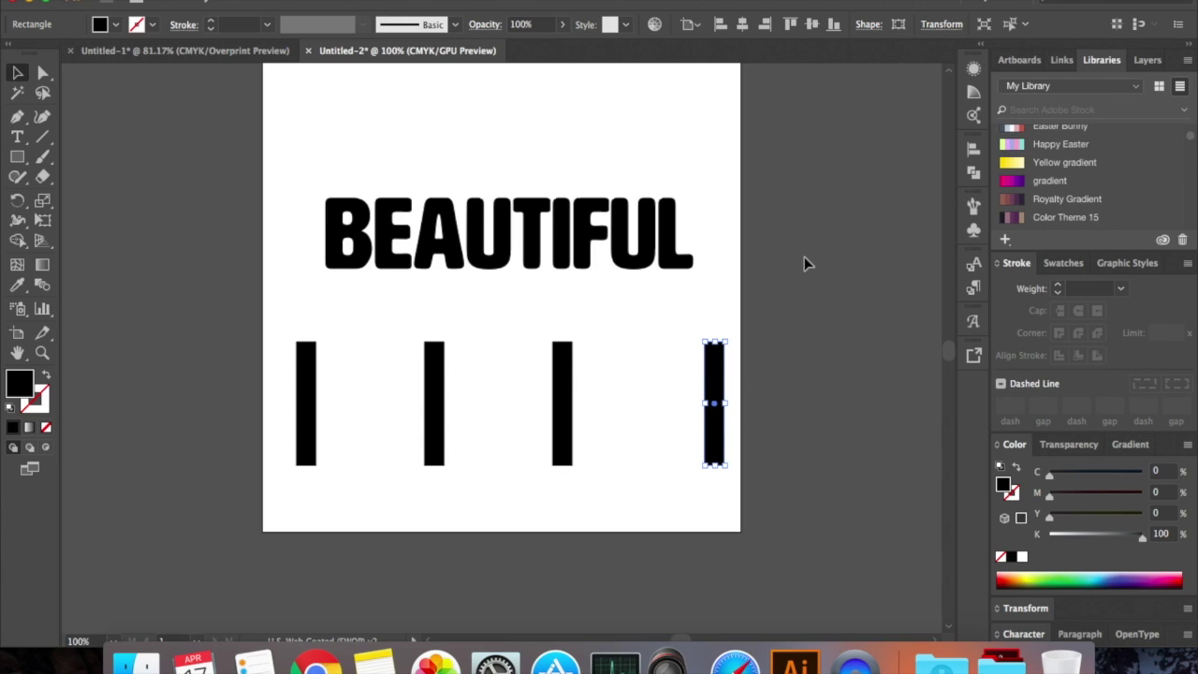
left_click(454, 0)
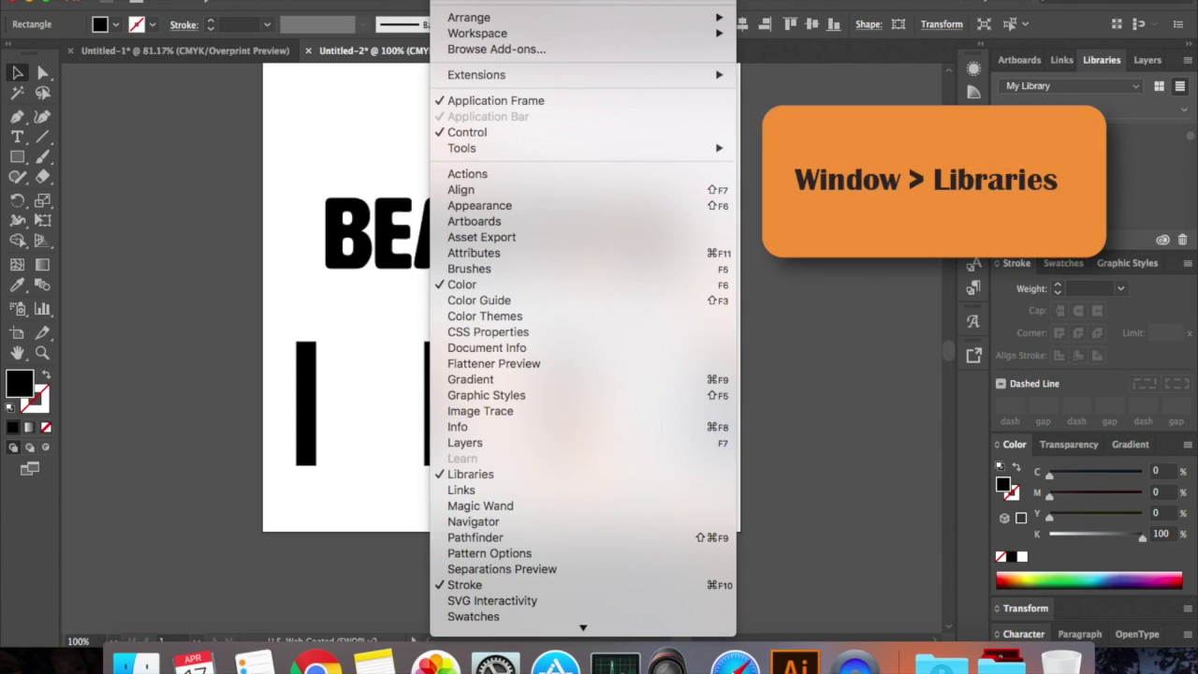
left_click(487, 474)
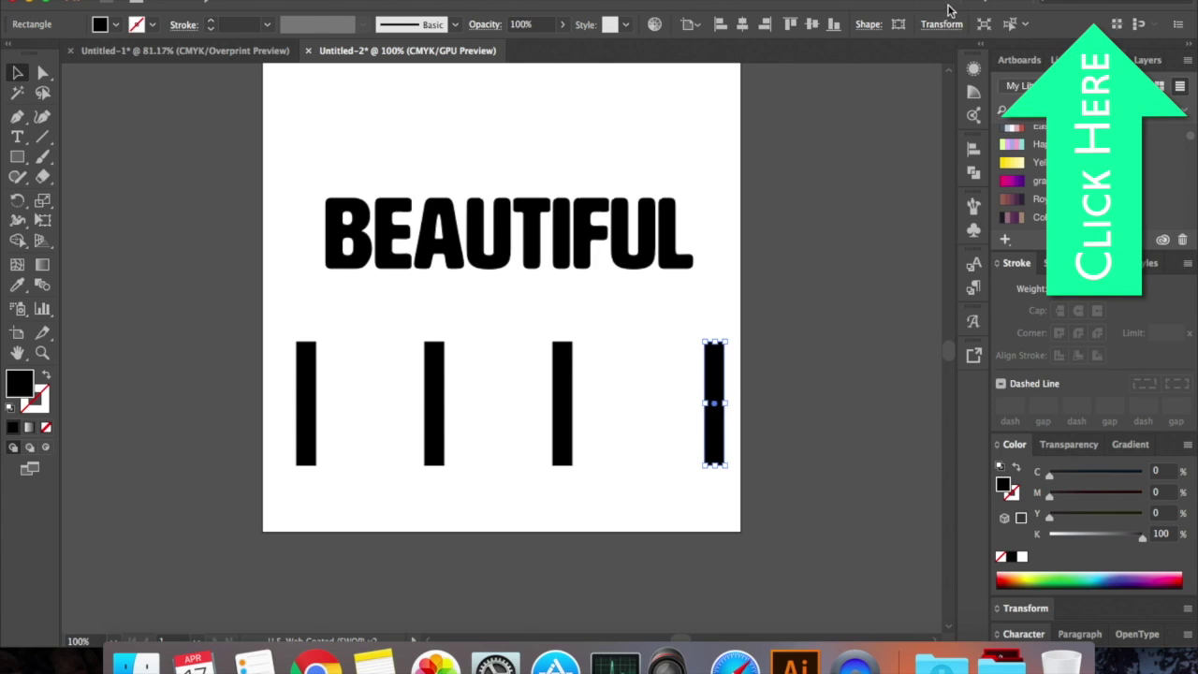
Fill the bars left to right with ED0B74, F3899C, ED0B74 and purple 582C87
left_click(1060, 186)
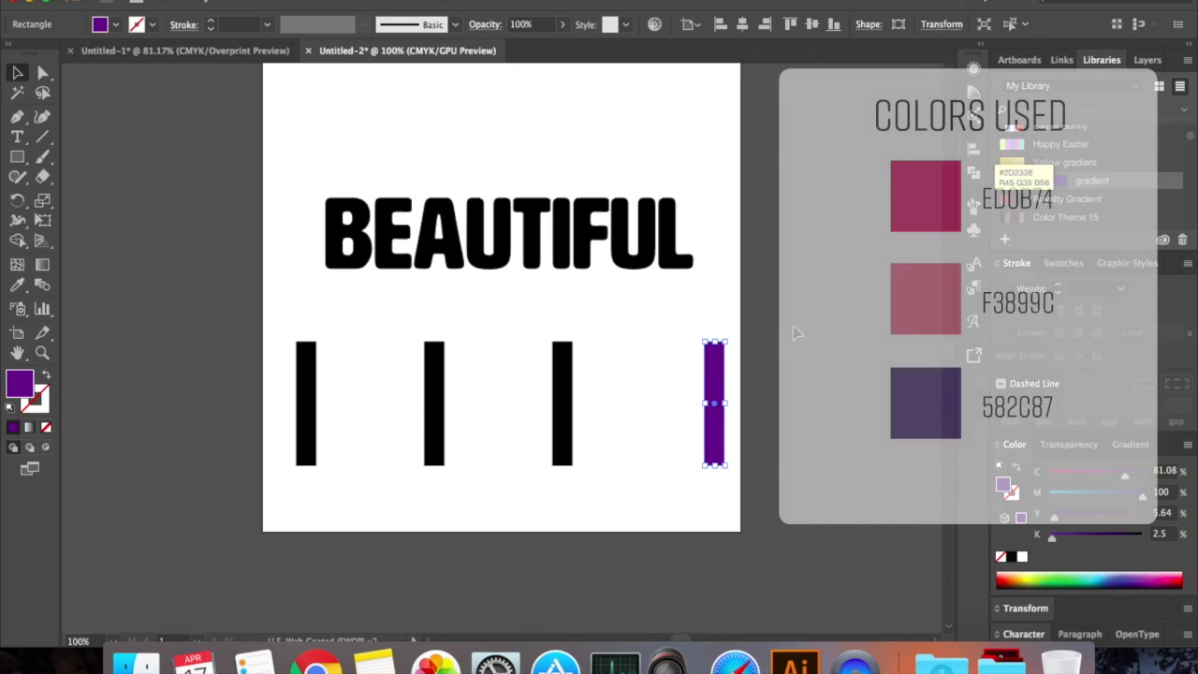
left_click(308, 401)
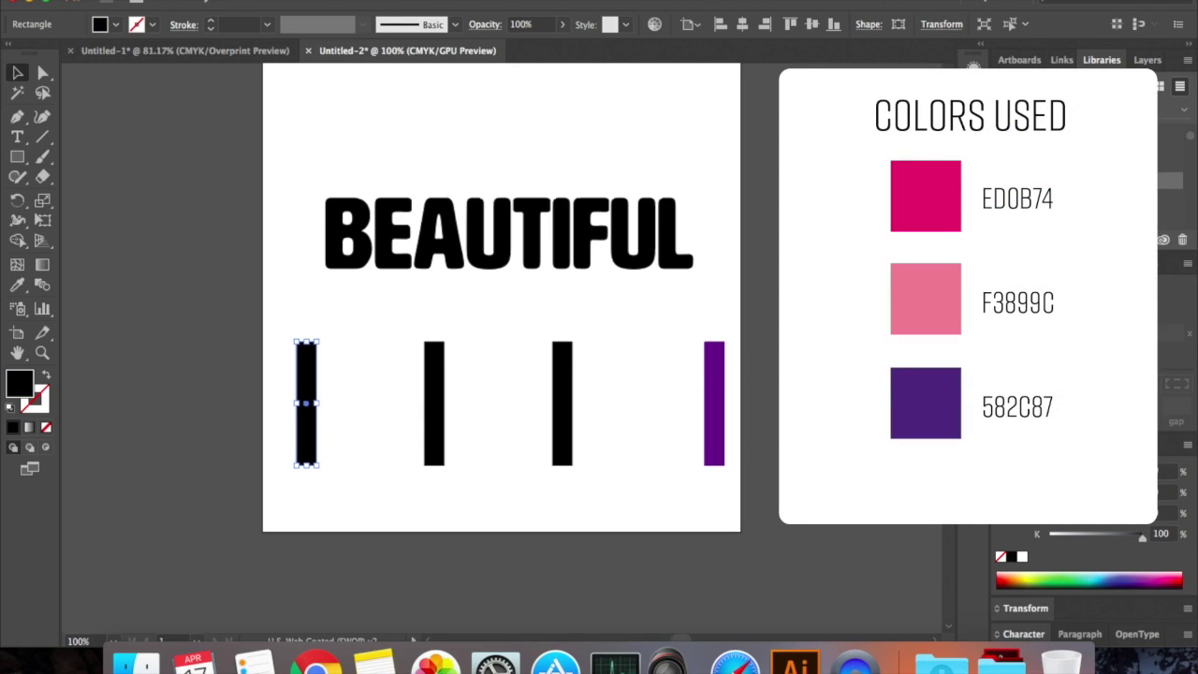
left_click(1061, 169)
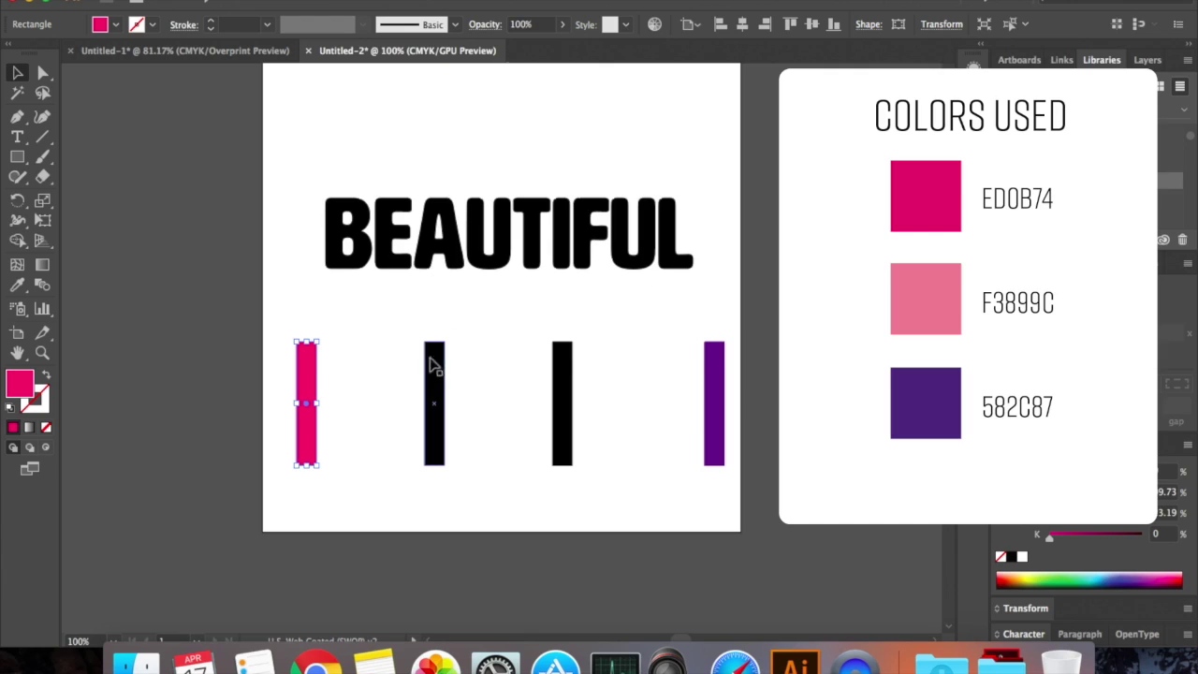
left_click(435, 397)
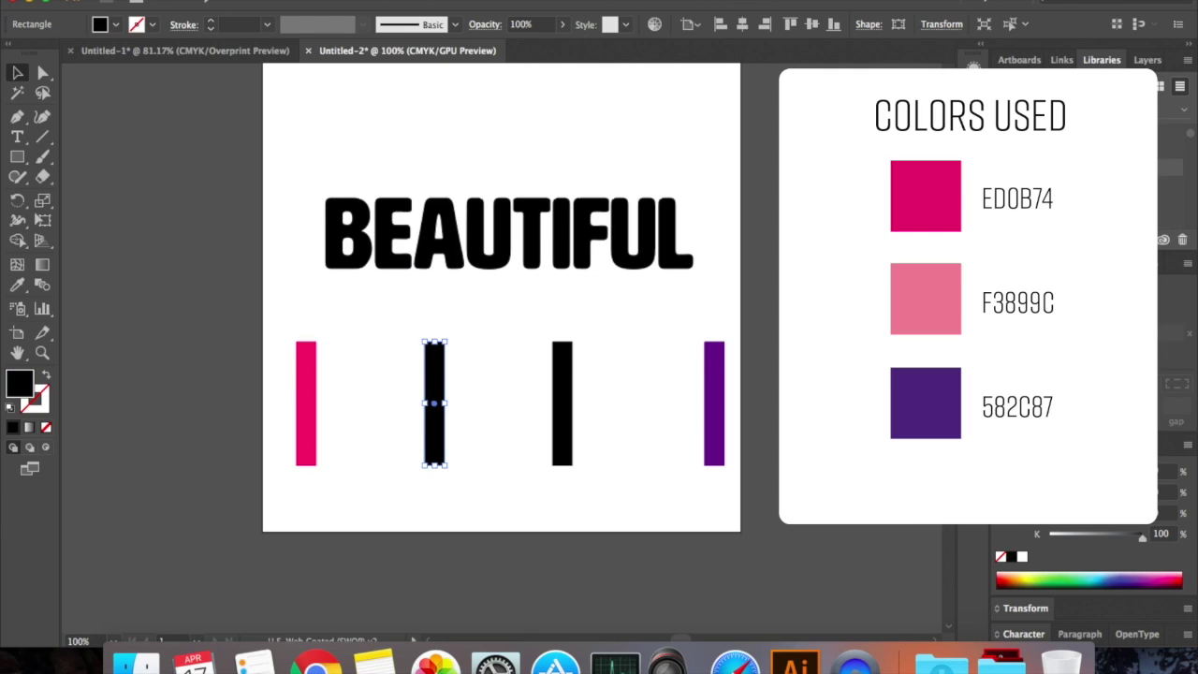
left_click(573, 400)
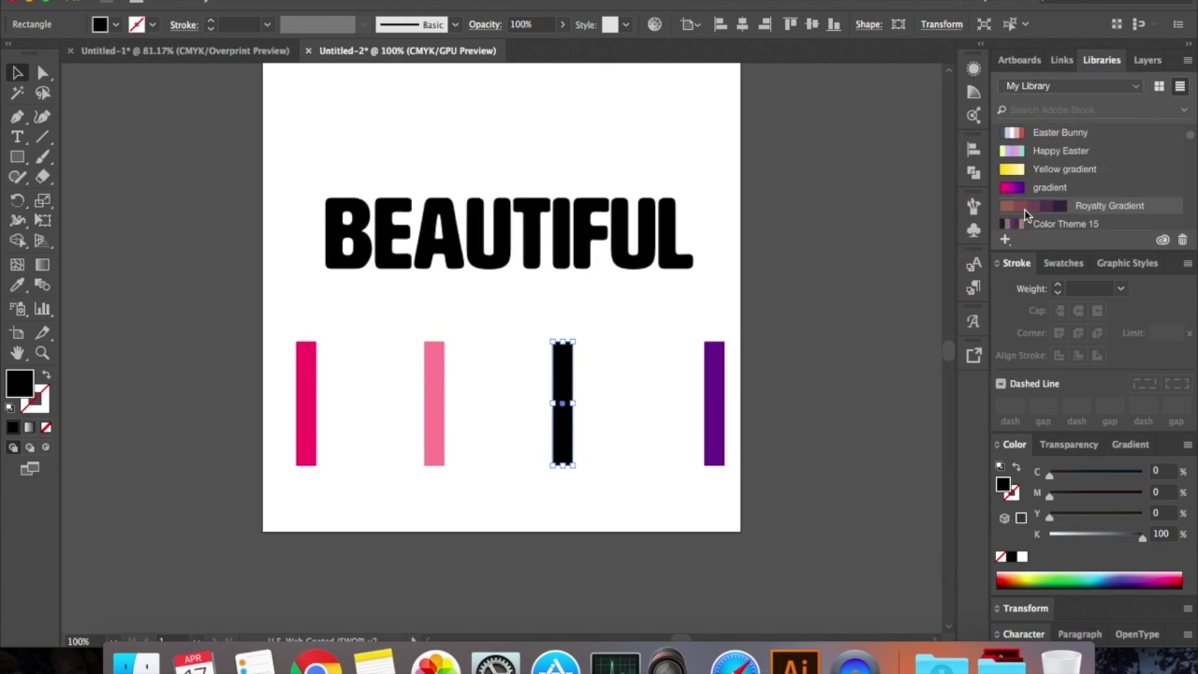
scroll(1030, 178, "down", 2)
left_click(1007, 157)
left_click(609, 300)
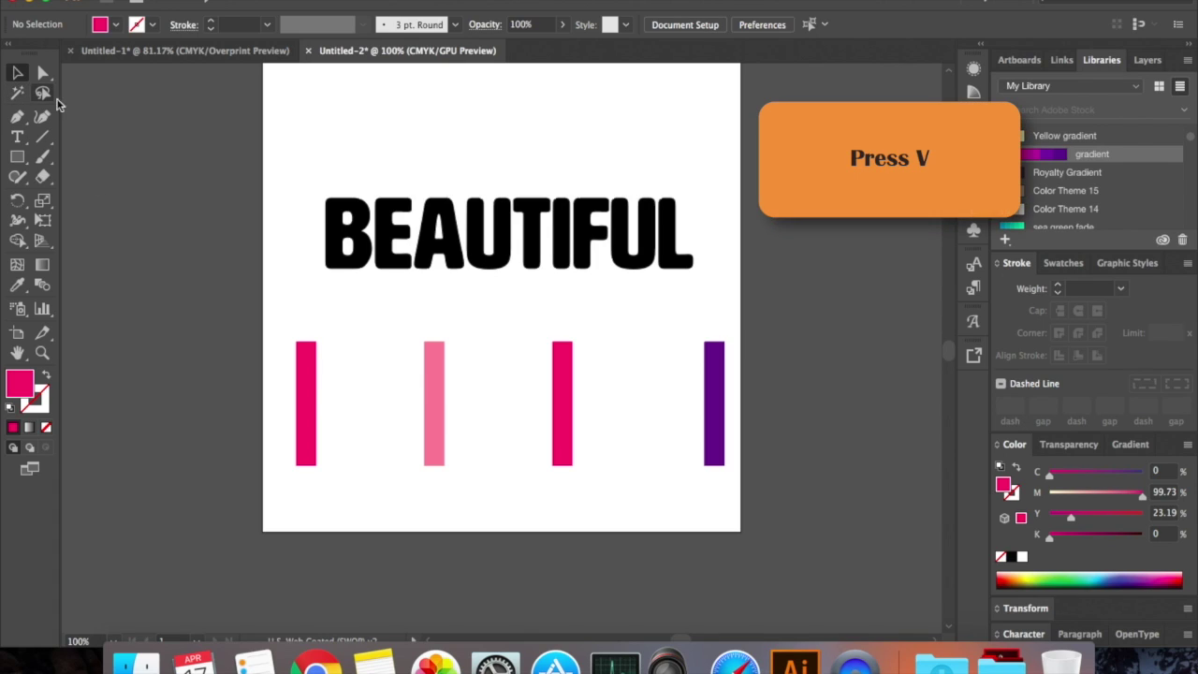
left_click(307, 401)
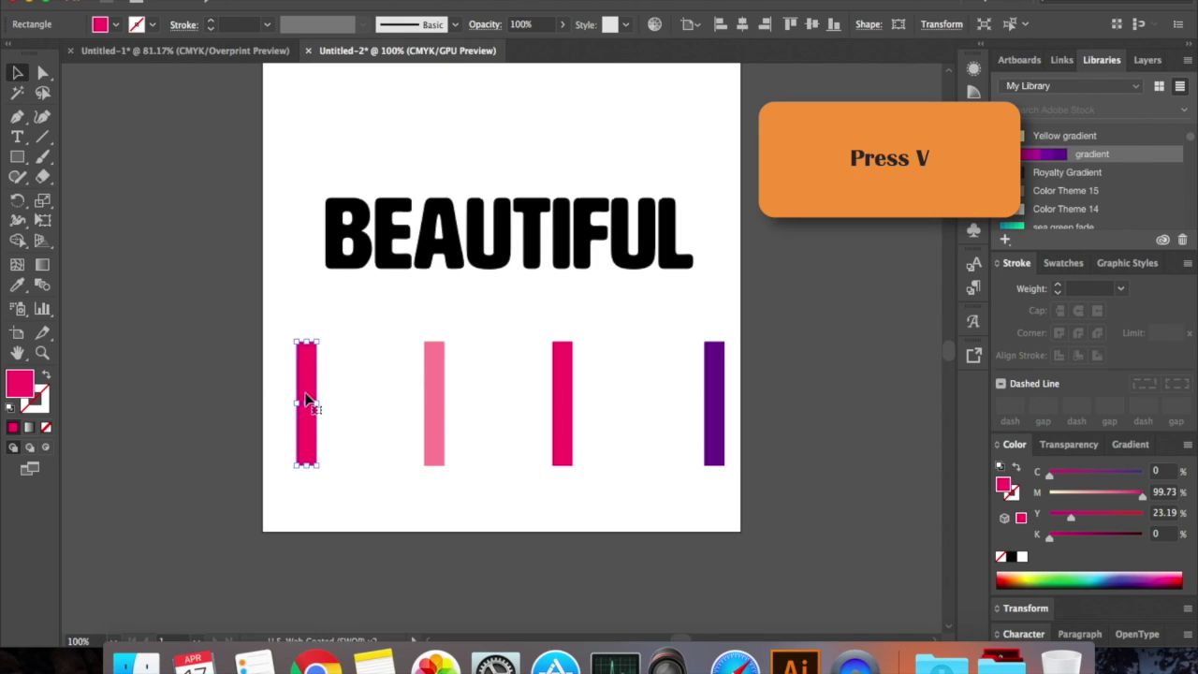
left_click(433, 397, "shift")
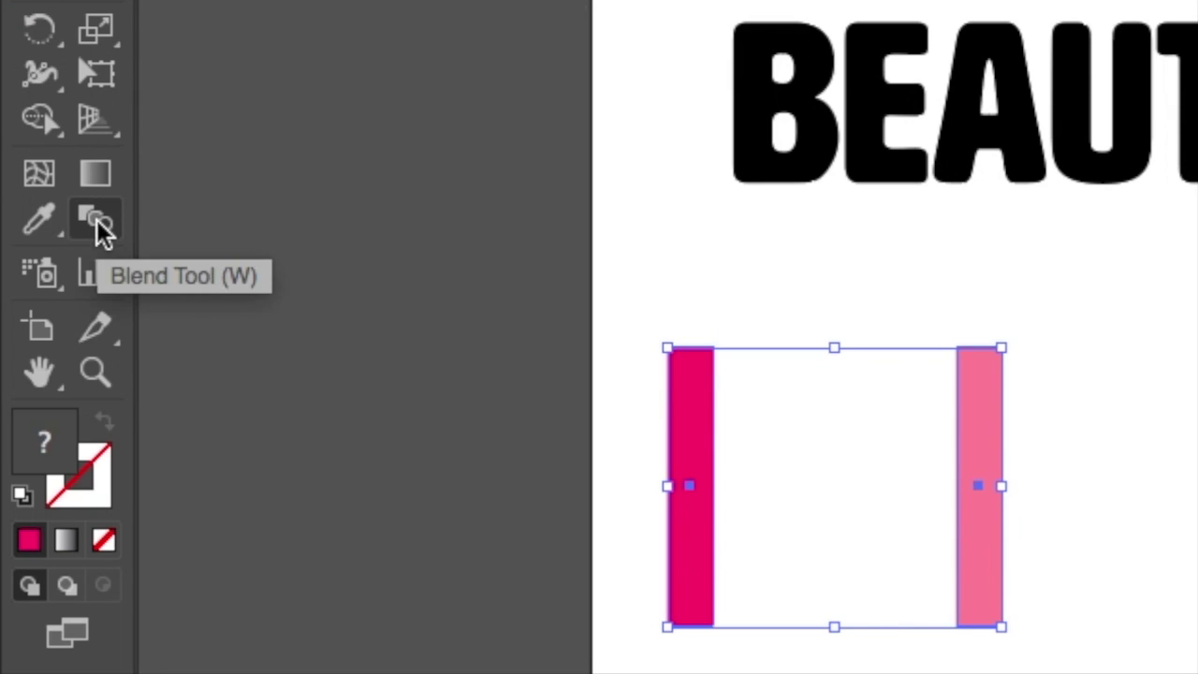
Blend the four bars left to right with the Blend Tool, then deselect the strip
left_click(97, 225)
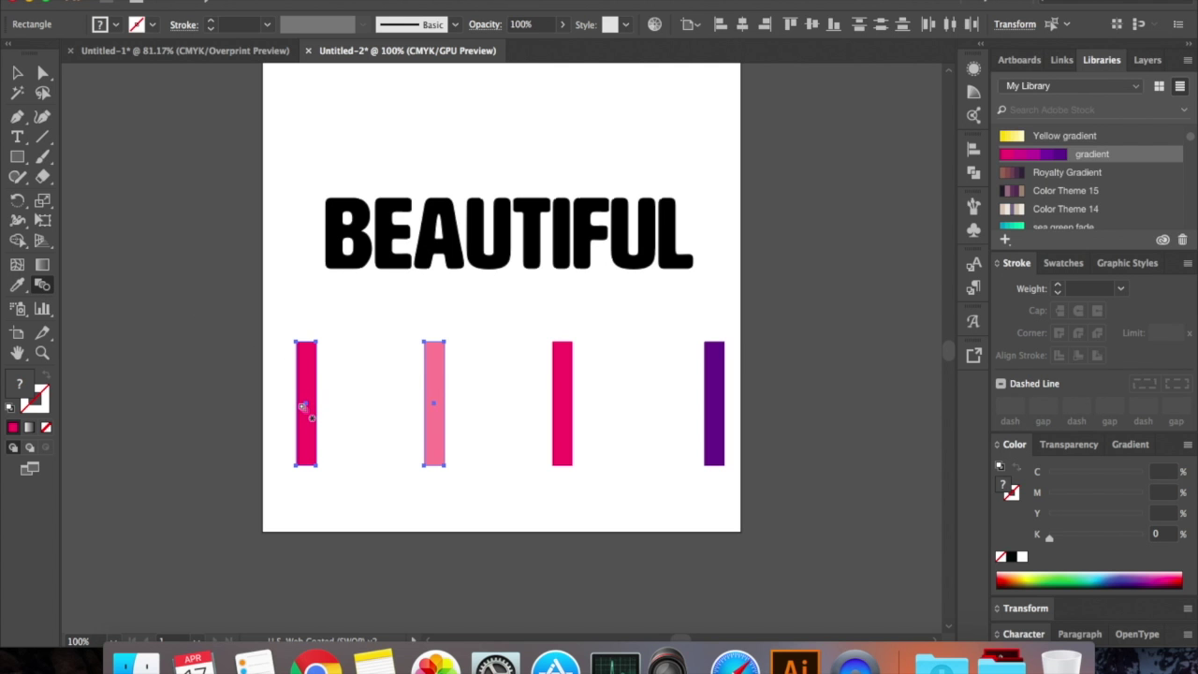
left_click(303, 408)
left_click(435, 406)
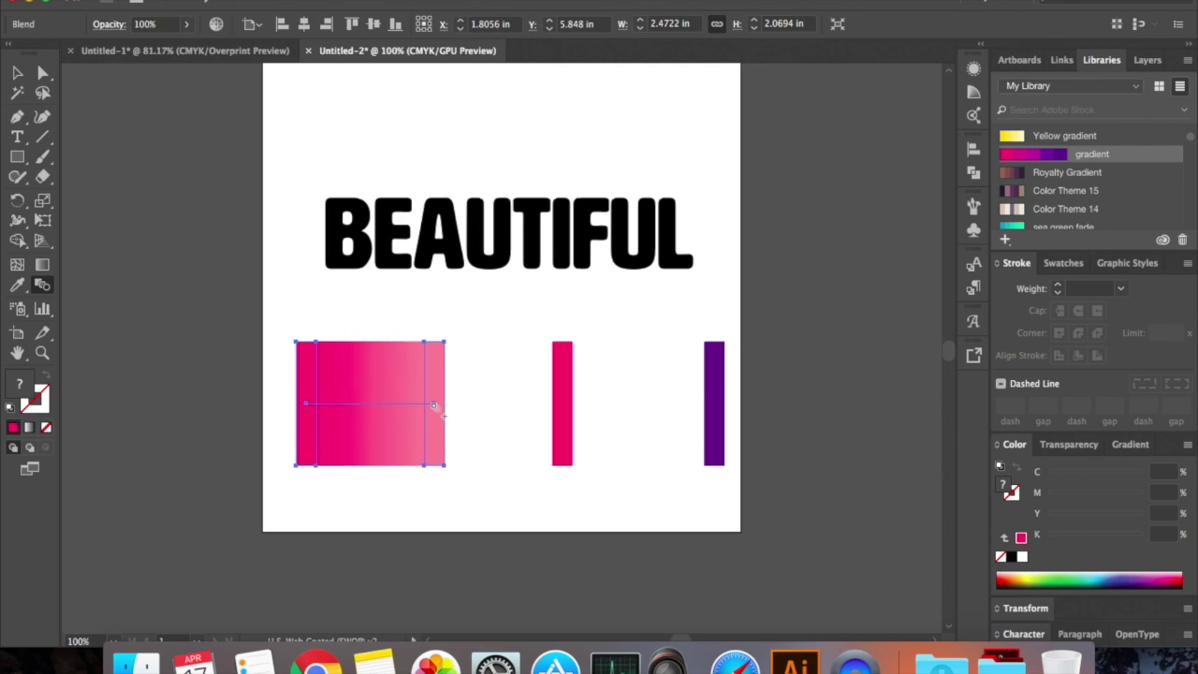
key("super+z")
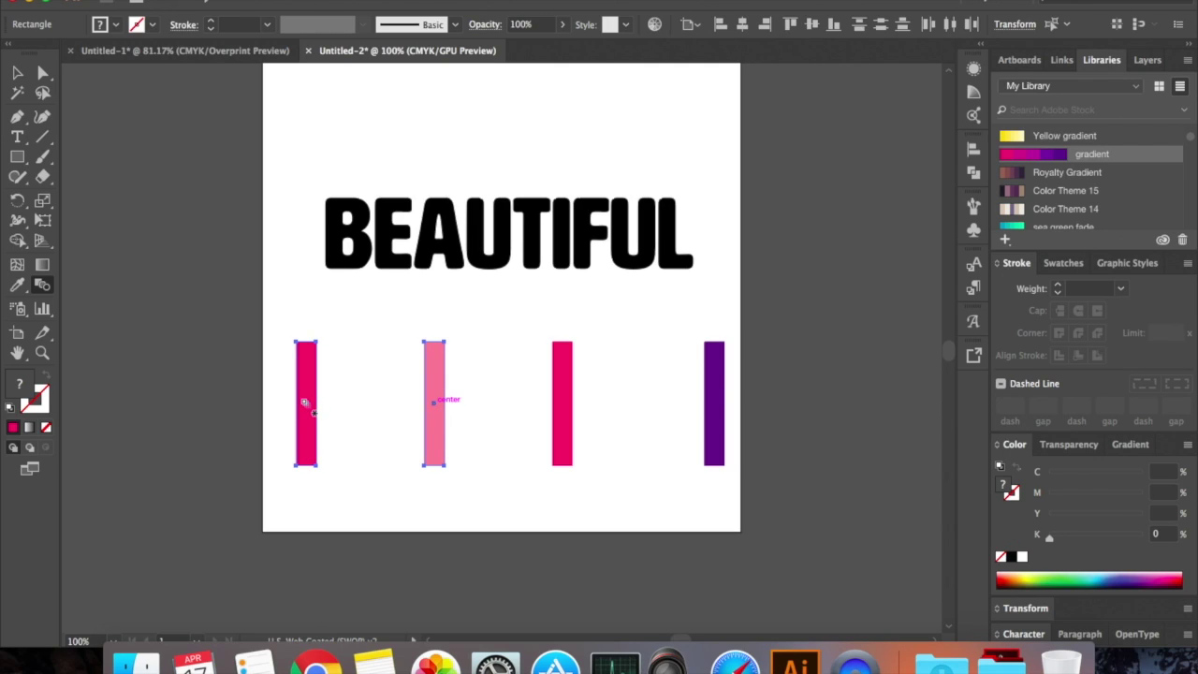
left_click(435, 406)
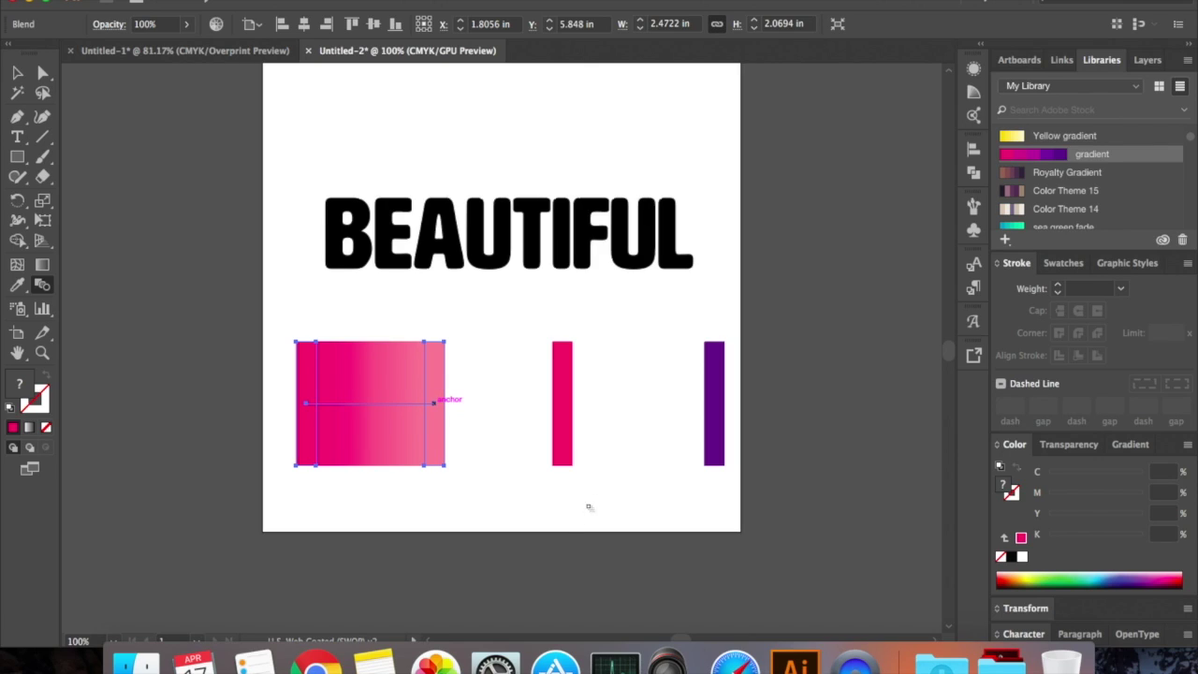
left_click(564, 408)
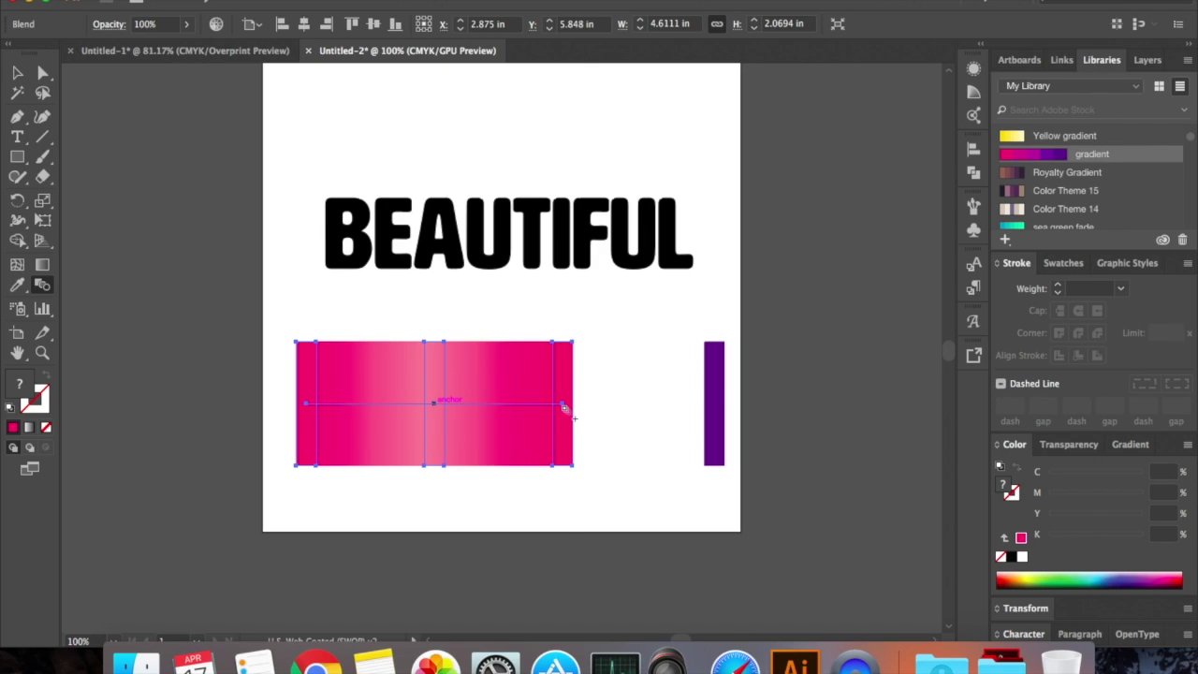
left_click(718, 408)
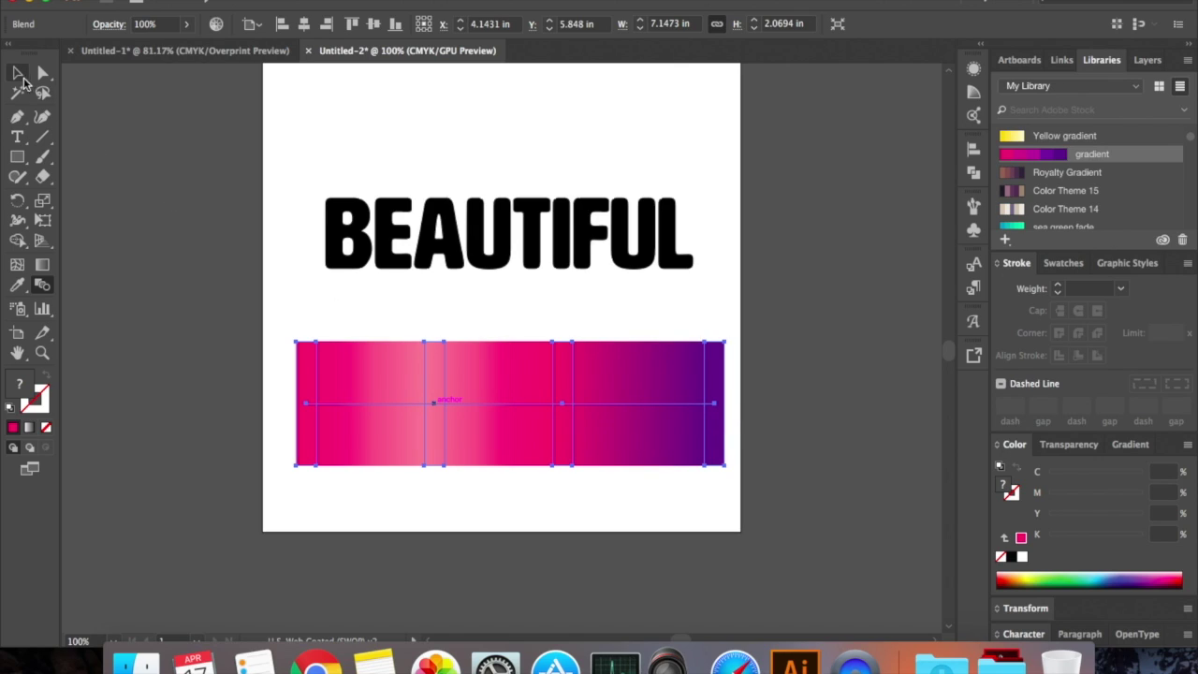
left_click(19, 75)
left_click(198, 279)
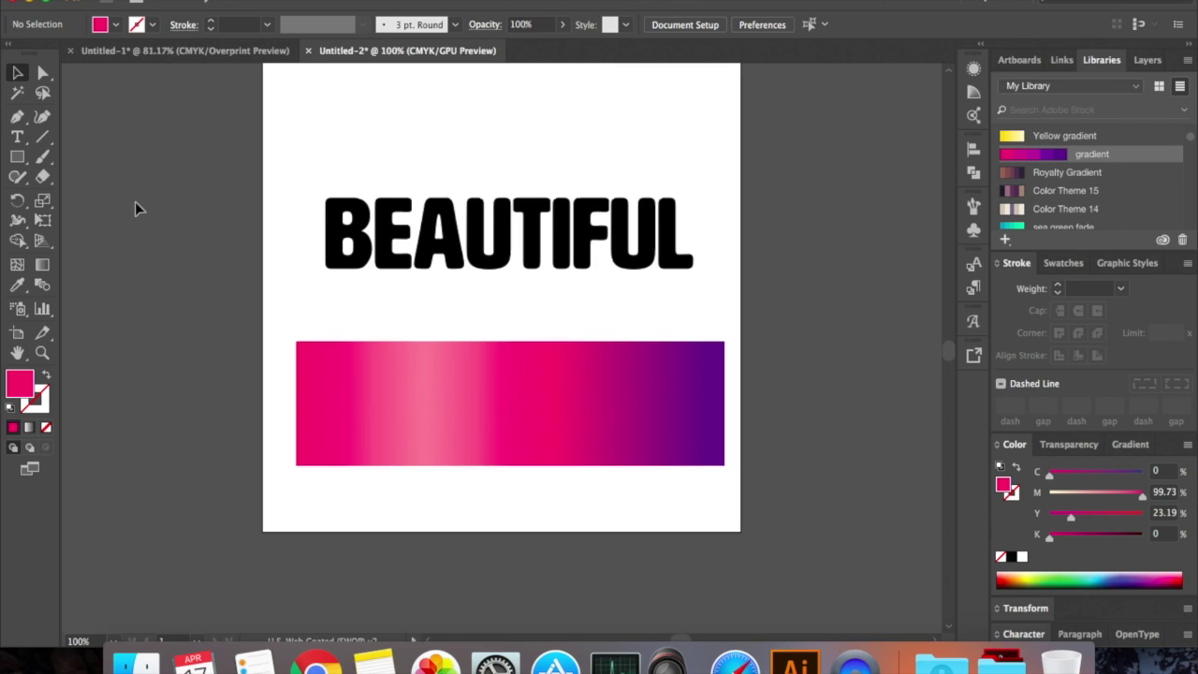
left_click(17, 156)
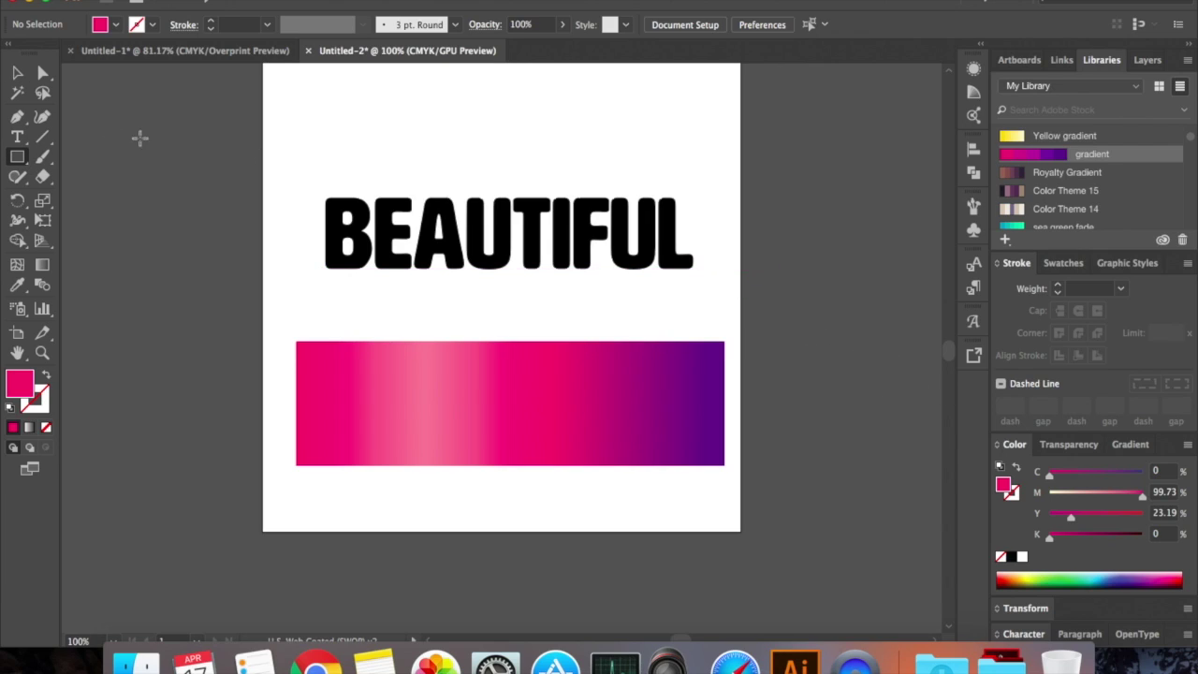
Draw a pink circle left of the artboard and fill a copy beside it with library yellow
left_click(18, 161)
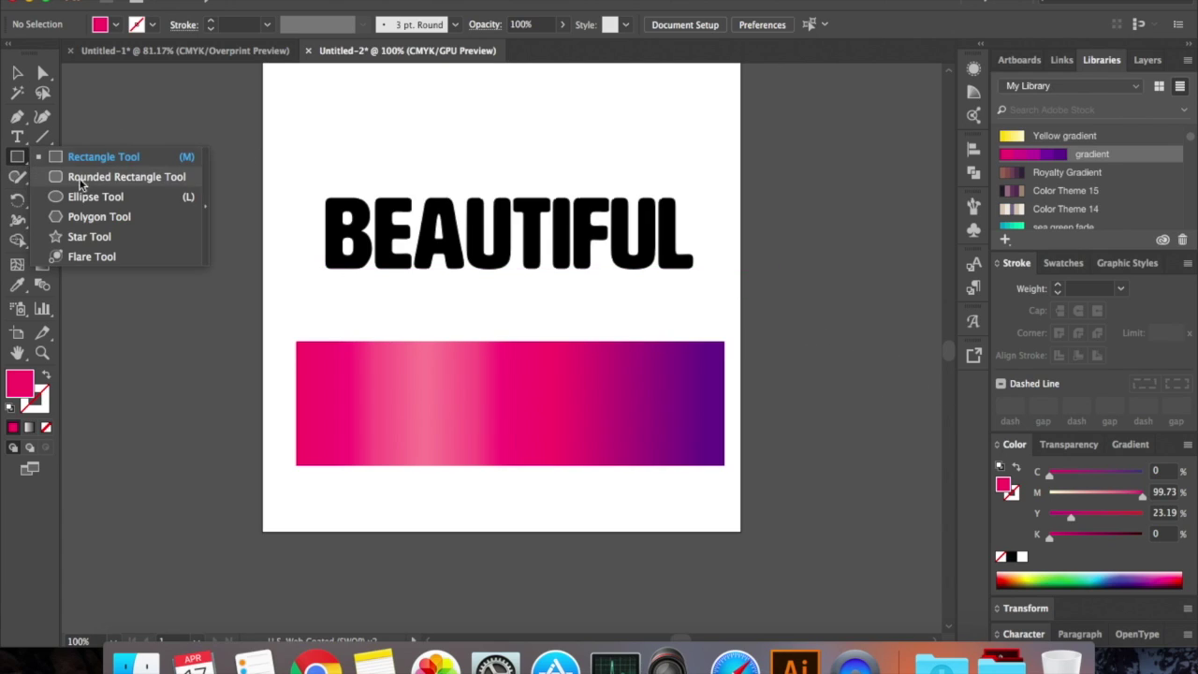
left_click(87, 199)
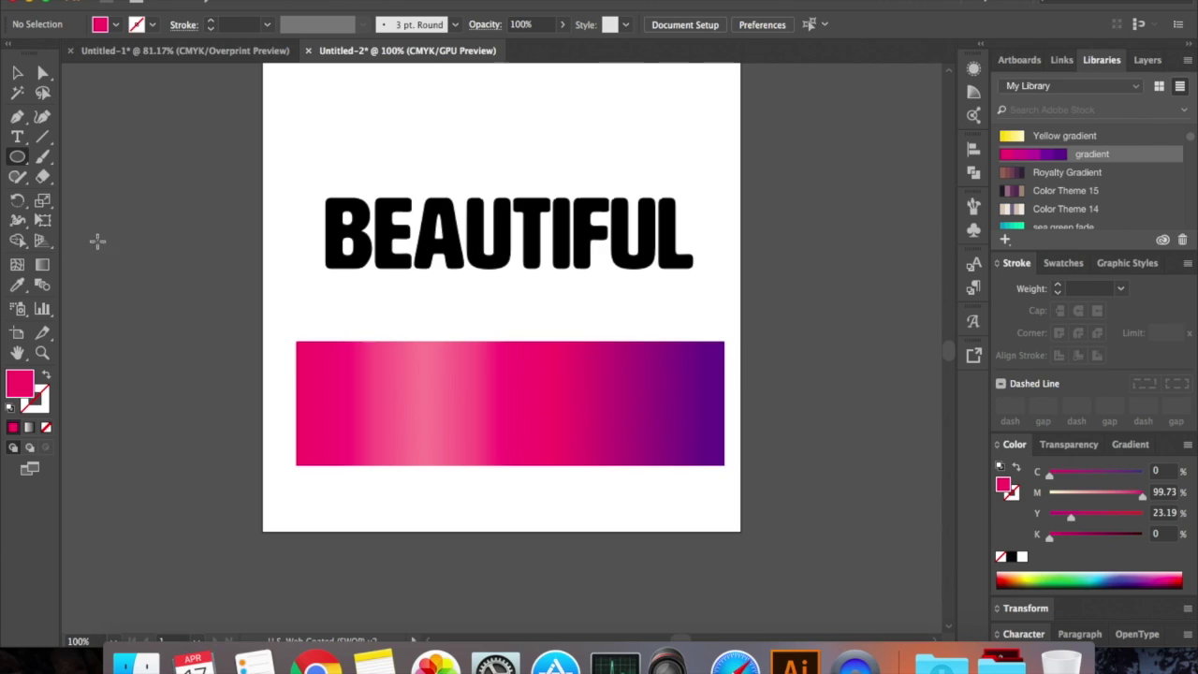
left_click_drag(85, 233, 145, 294)
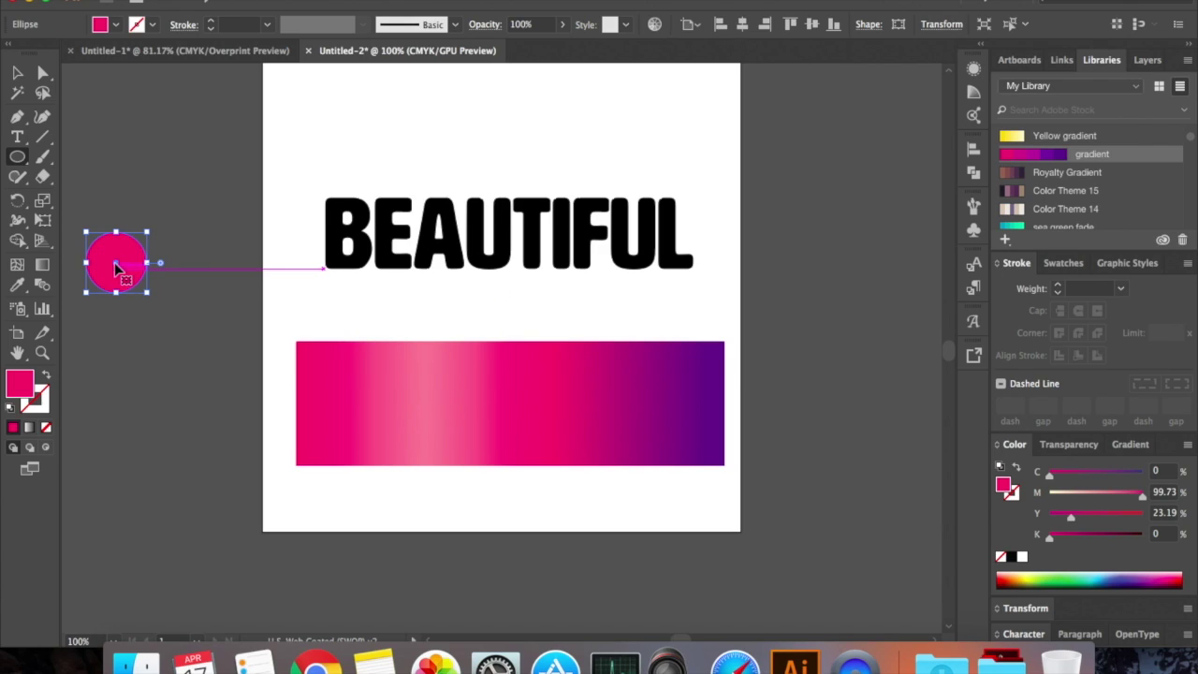
left_click_drag(118, 270, 253, 288)
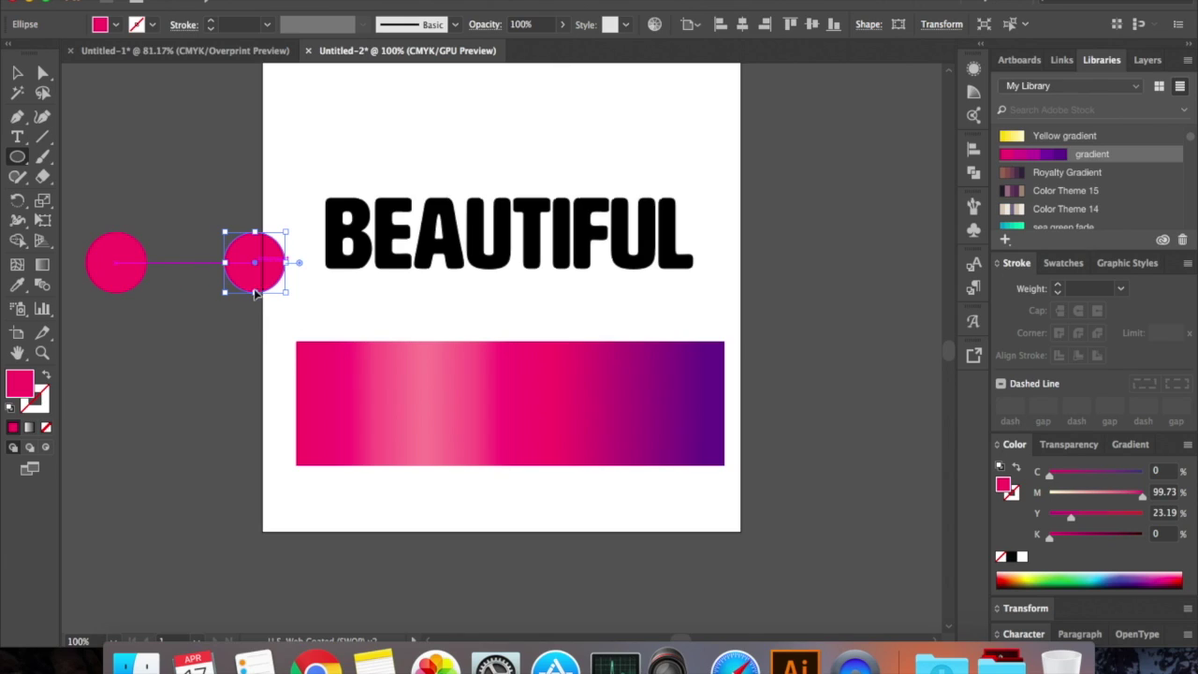
scroll(1041, 169, "up", 2)
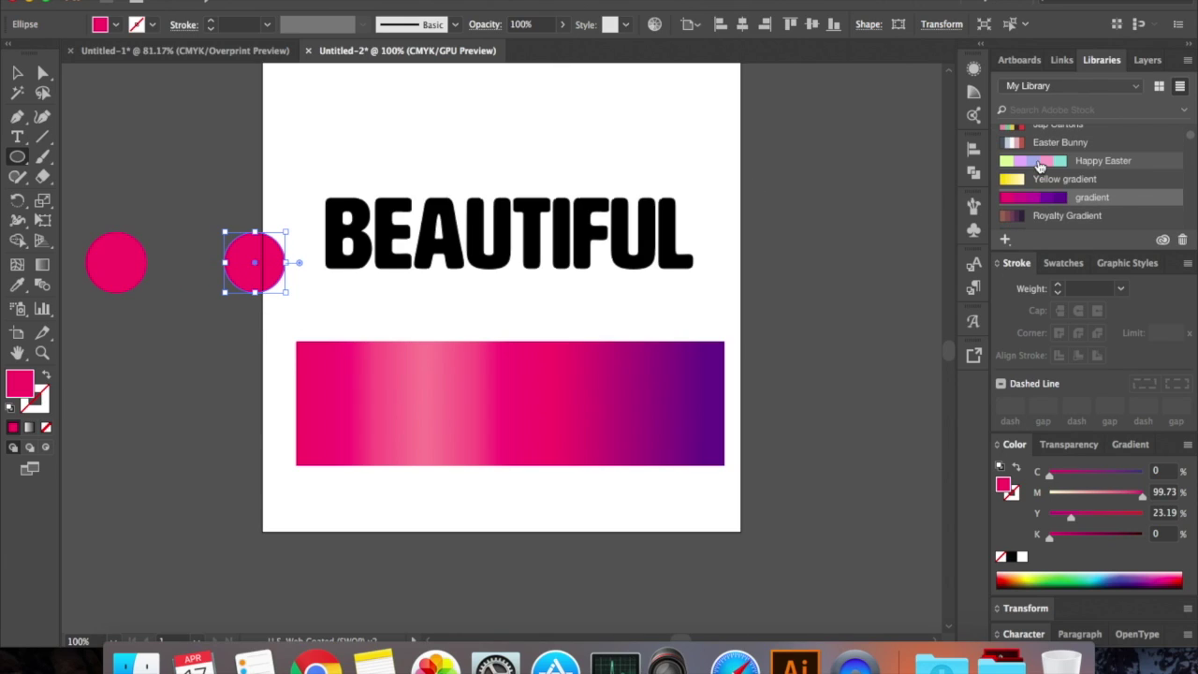
left_click(1042, 183)
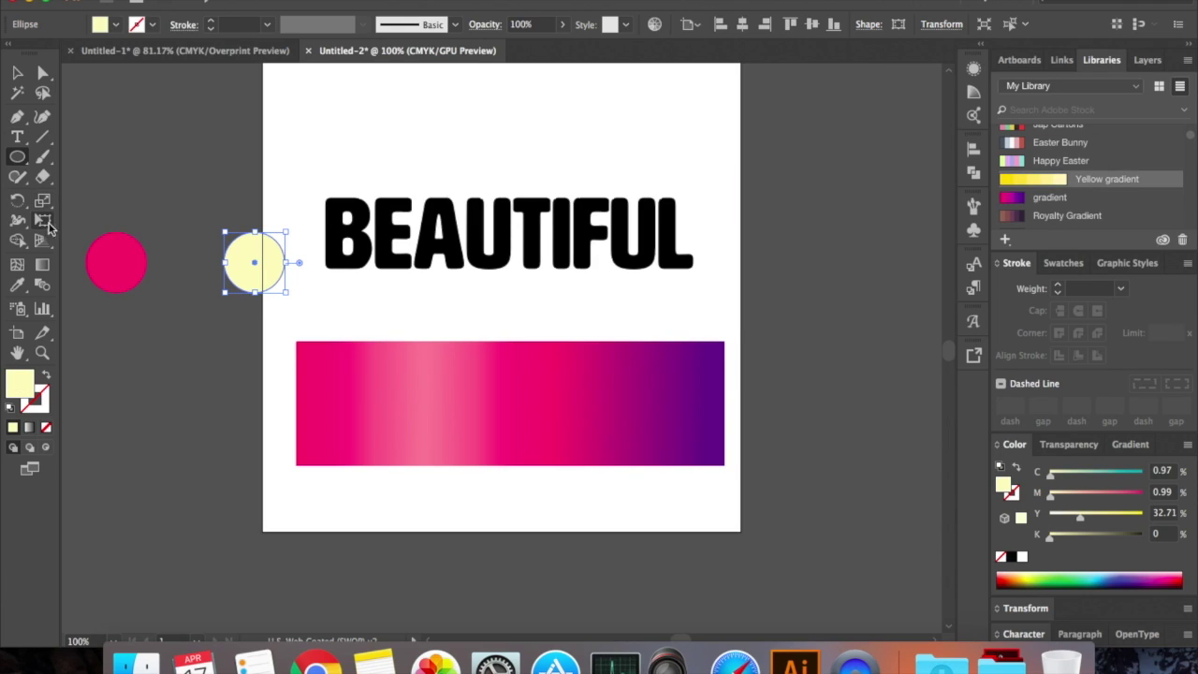
Blend the pink circle into the yellow one with the Blend Tool, then deselect
left_click(18, 73)
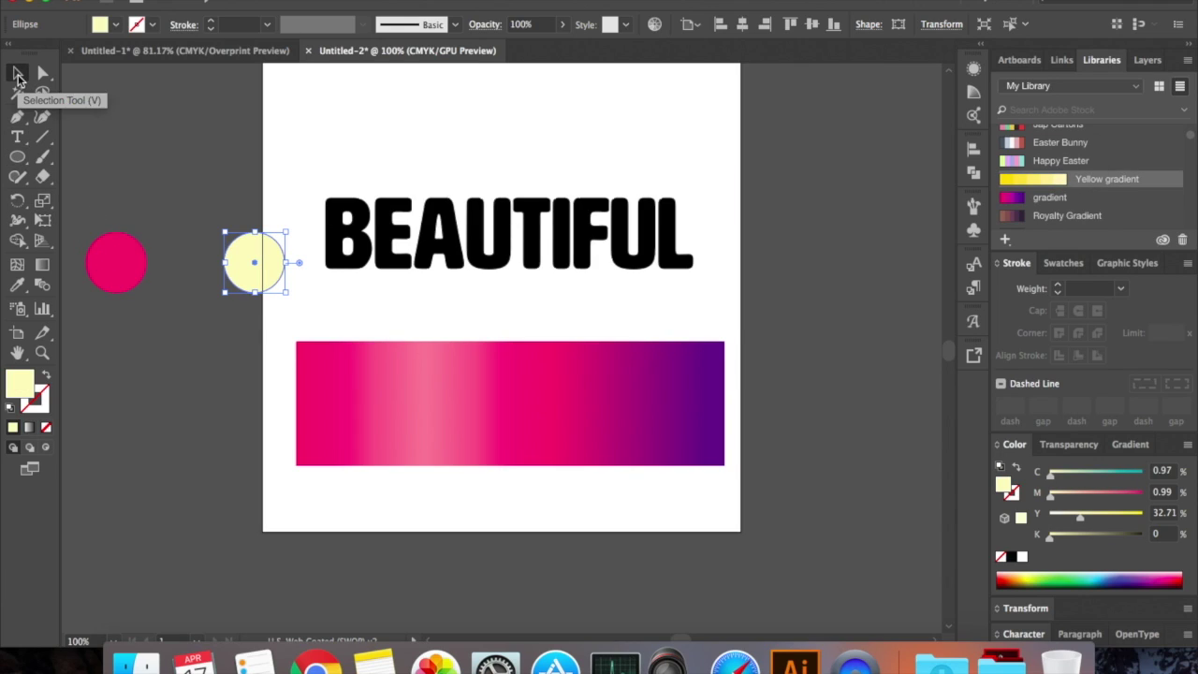
left_click(110, 271, "shift")
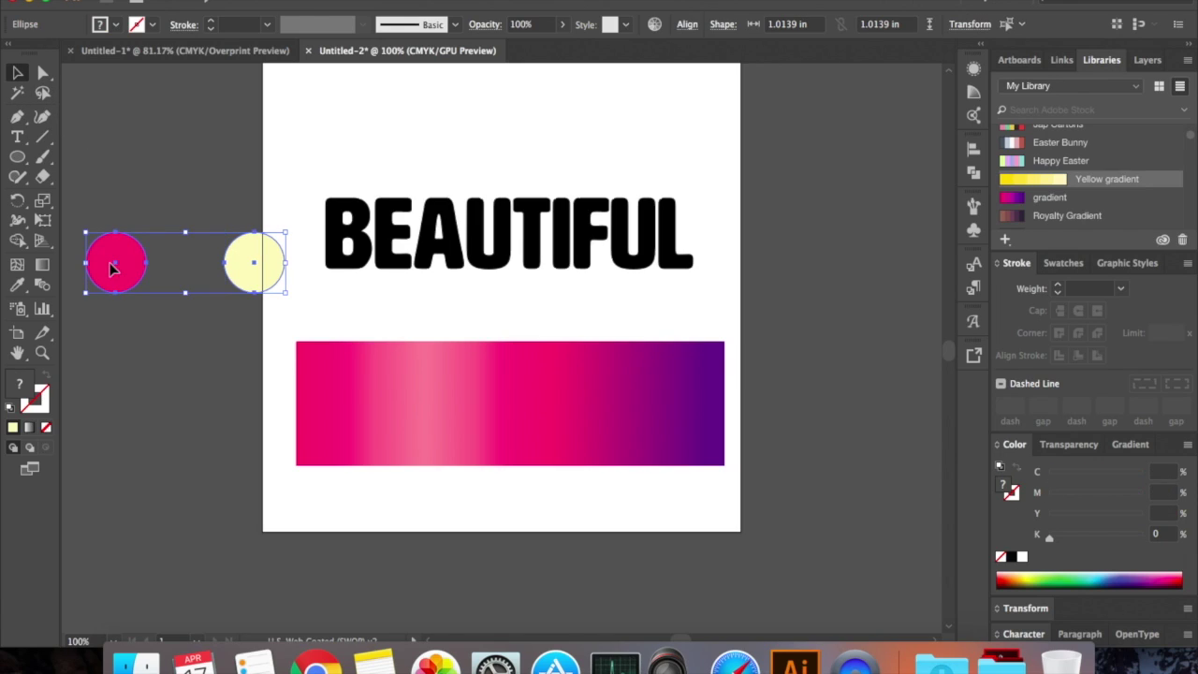
left_click(43, 289)
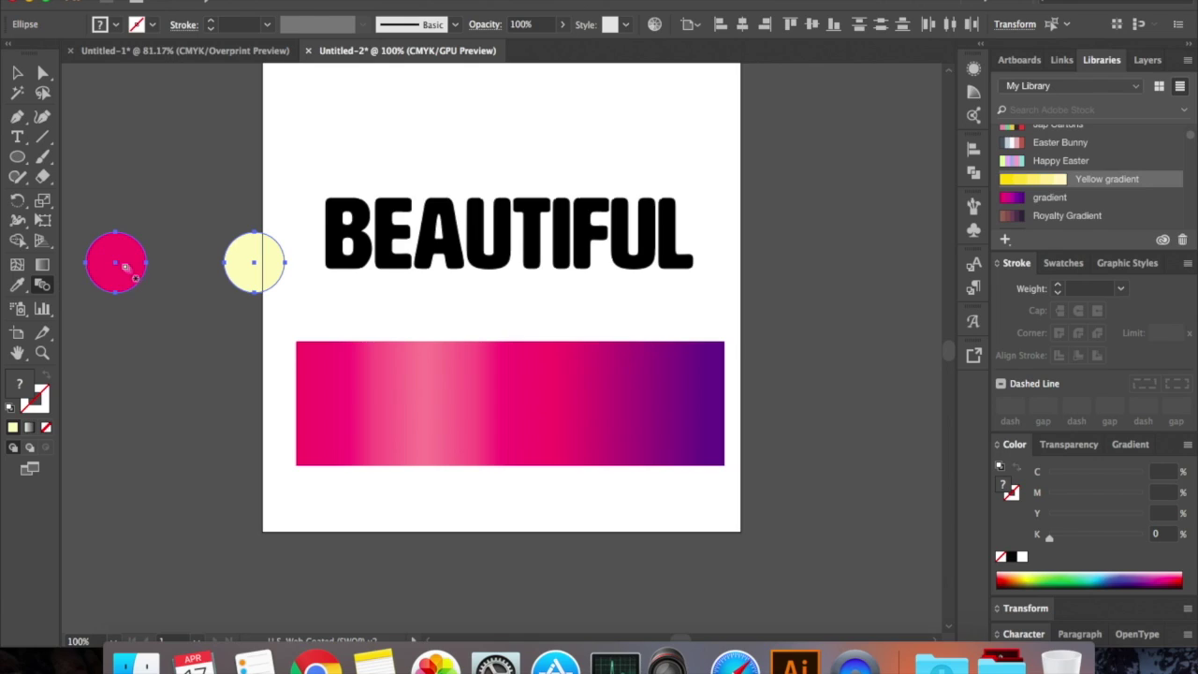
left_click(119, 264)
left_click(254, 262)
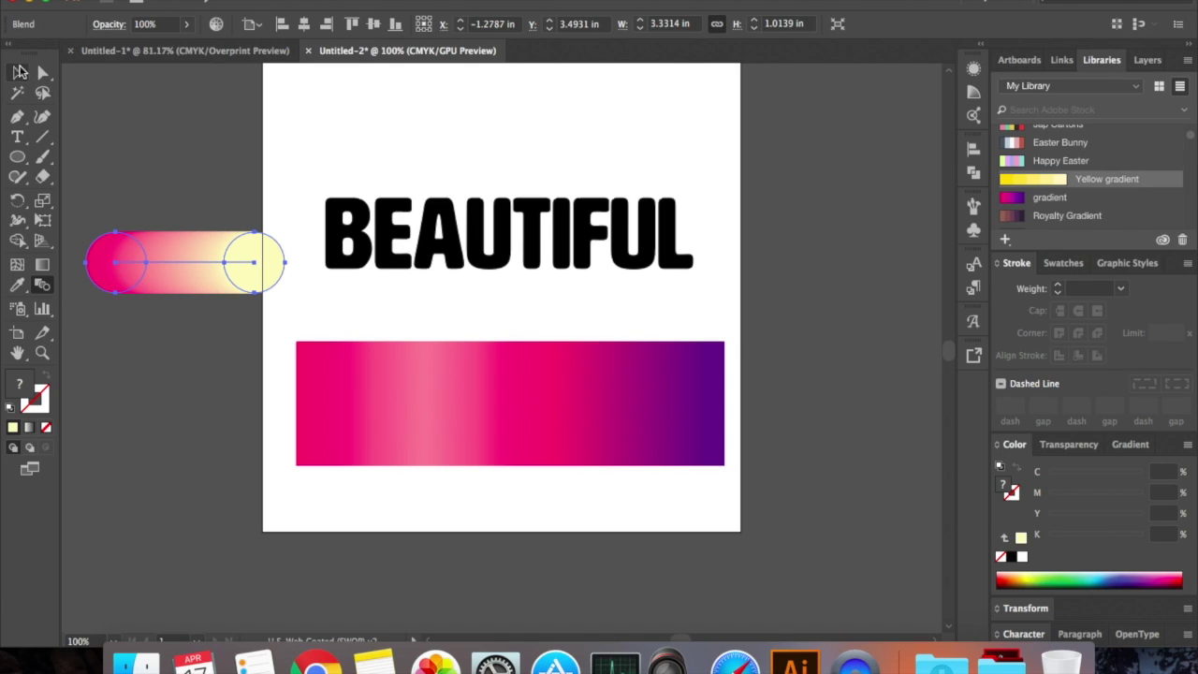
key("v")
left_click(215, 219)
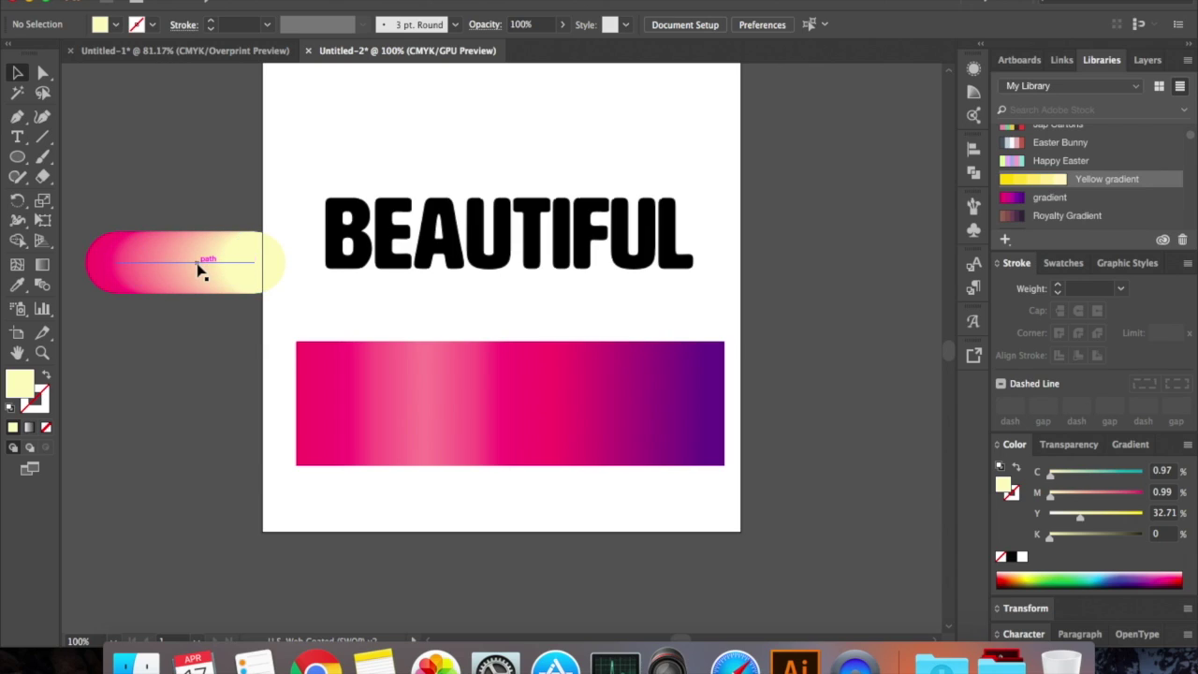
Draw a small pale yellow circle left of the artboard and a pink copy directly below it
scroll(200, 269, "down", 5)
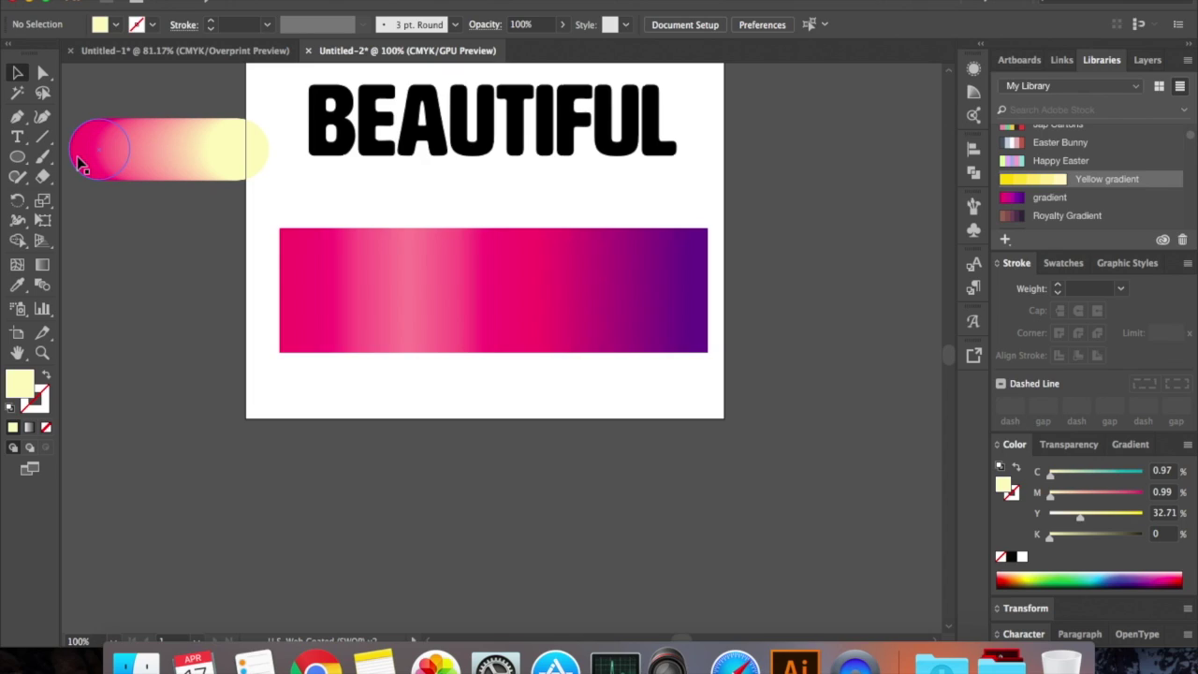
left_click(17, 160)
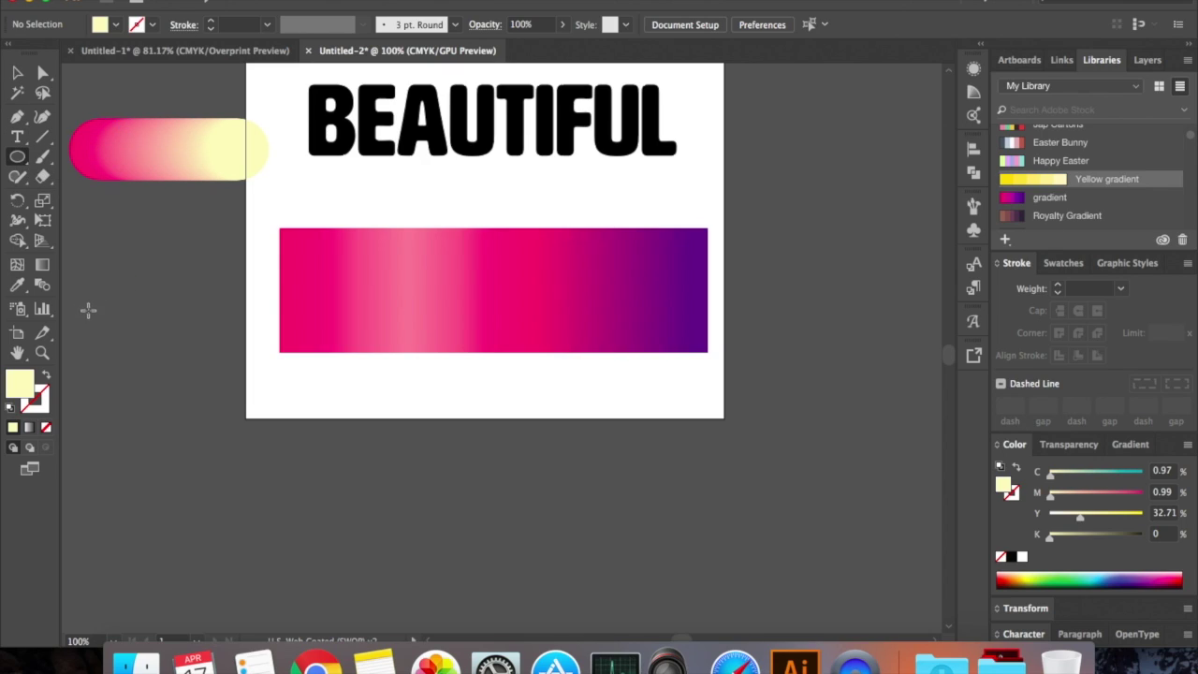
left_click_drag(99, 293, 152, 347)
scroll(152, 347, "down", 5)
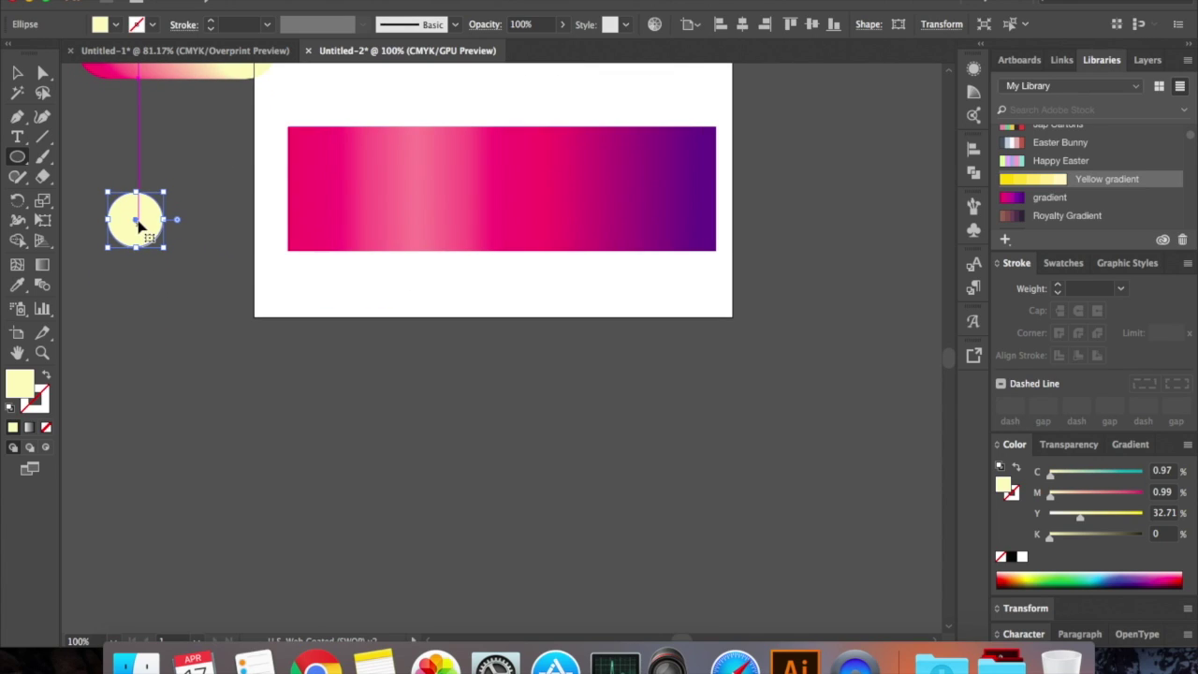
key("v")
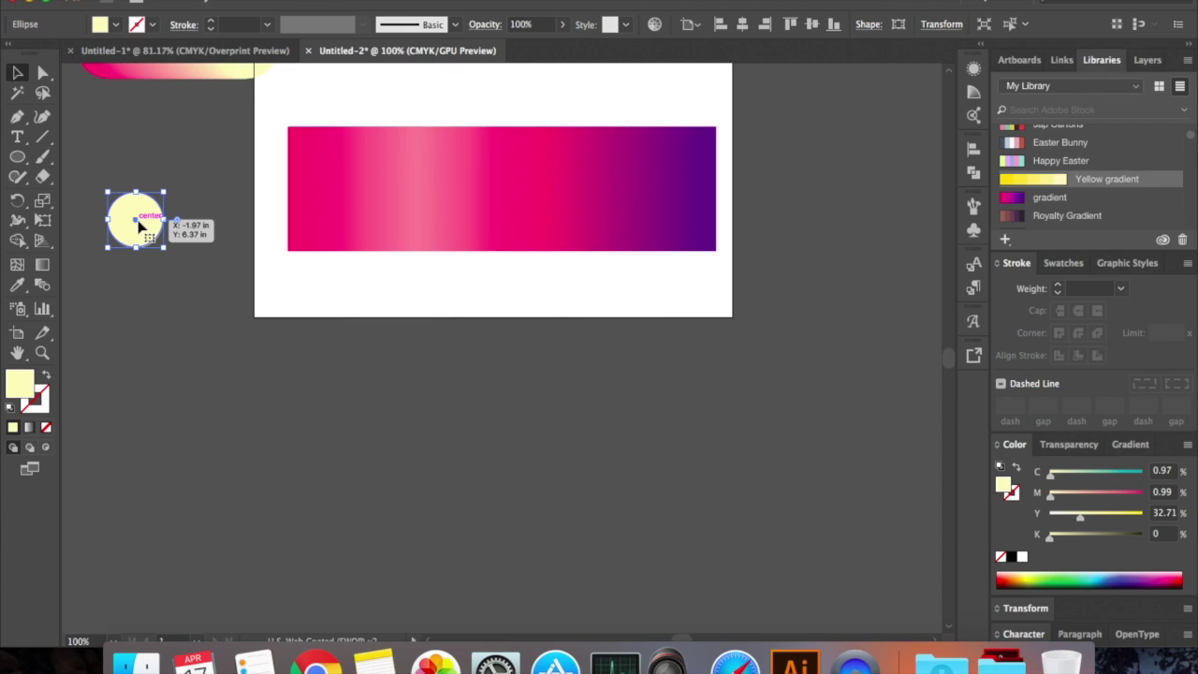
left_click_drag(139, 225, 145, 440)
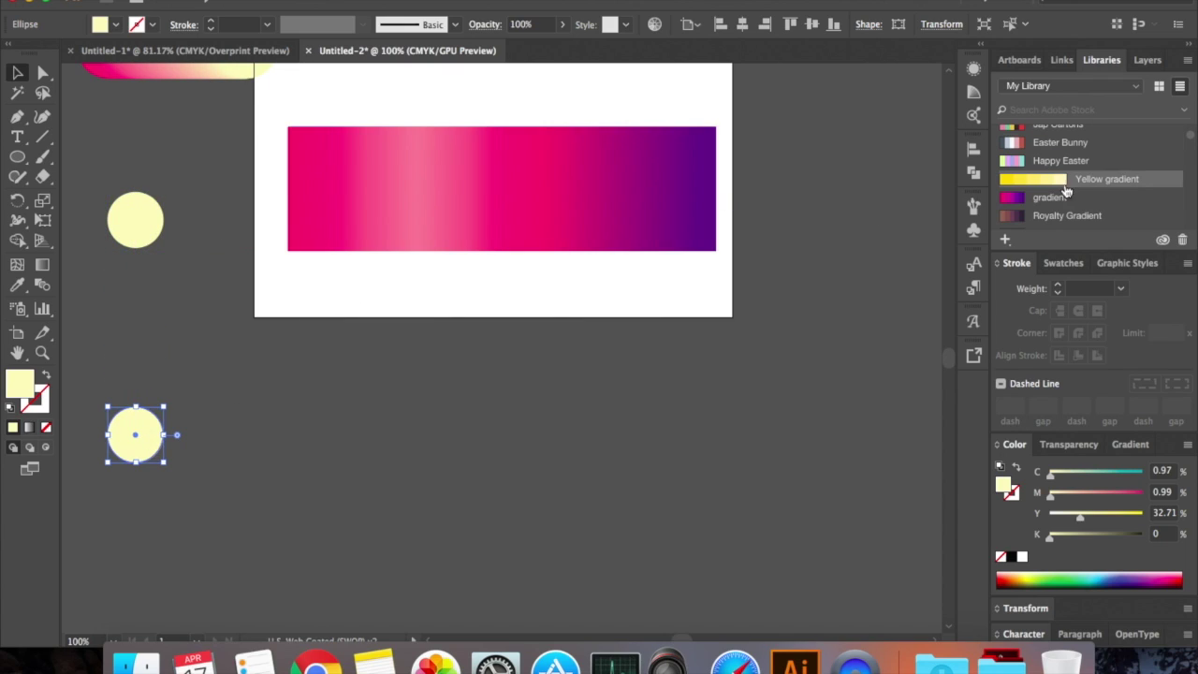
scroll(1065, 193, "down", 1)
left_click(1019, 192)
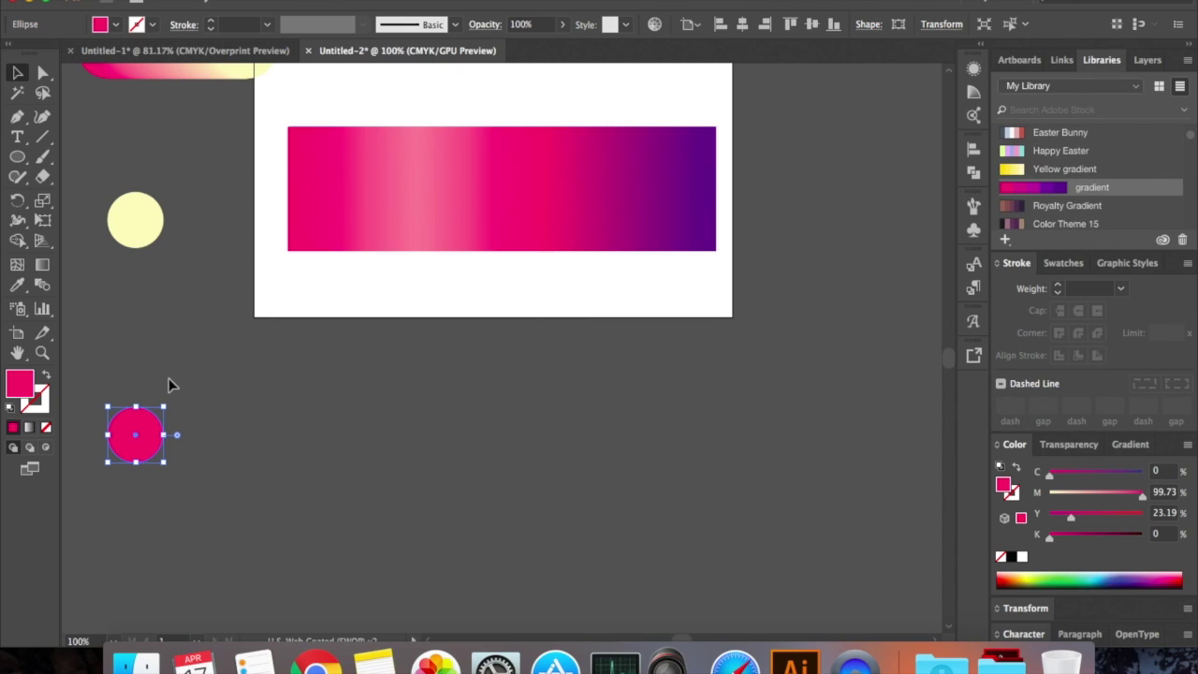
Blend the yellow circle to the pink one, bringing up Blend Options with Smooth Color spacing
left_click(139, 236, "shift")
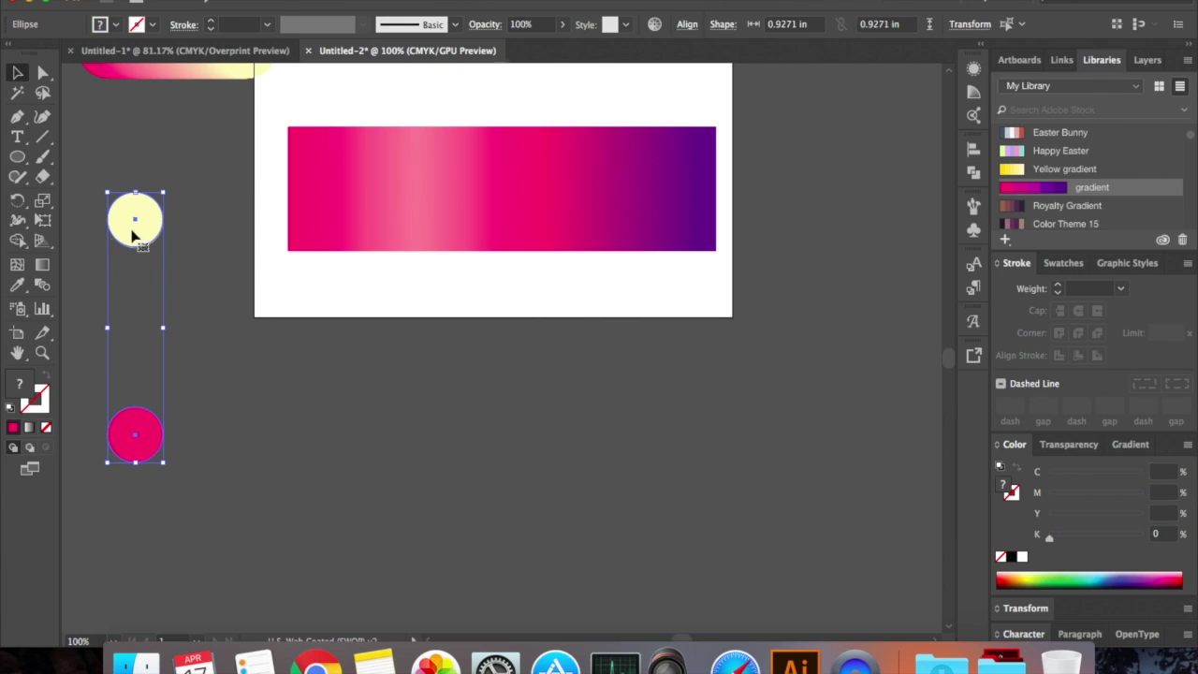
left_click(42, 284)
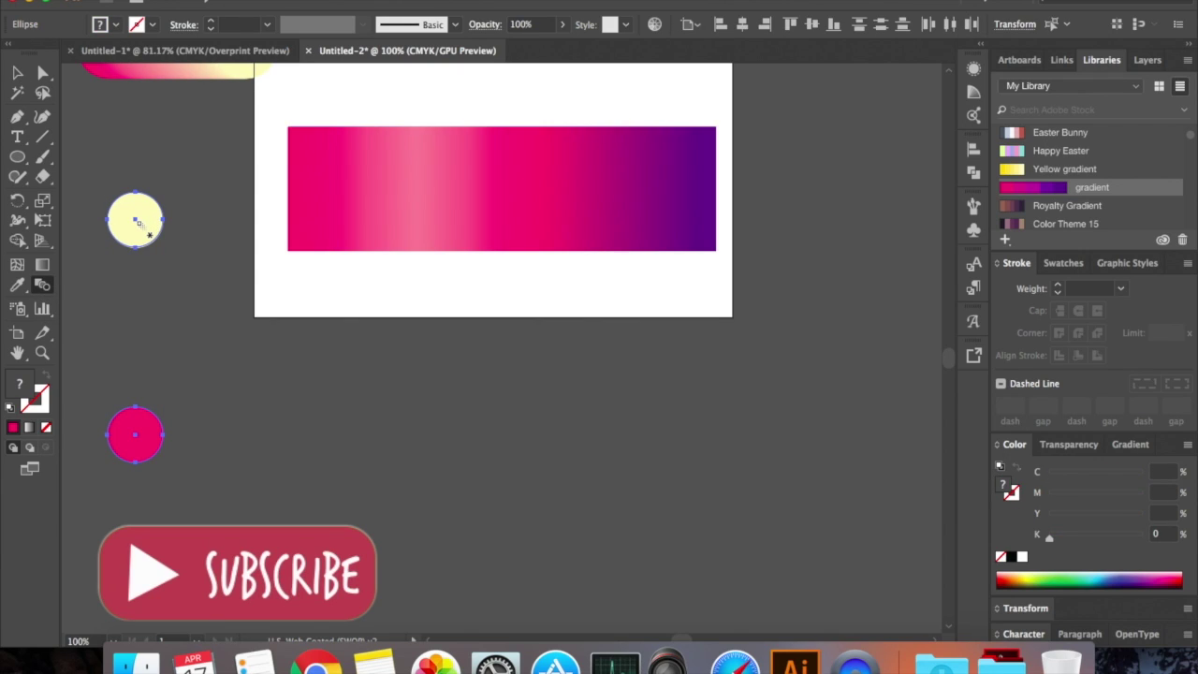
left_click(136, 223)
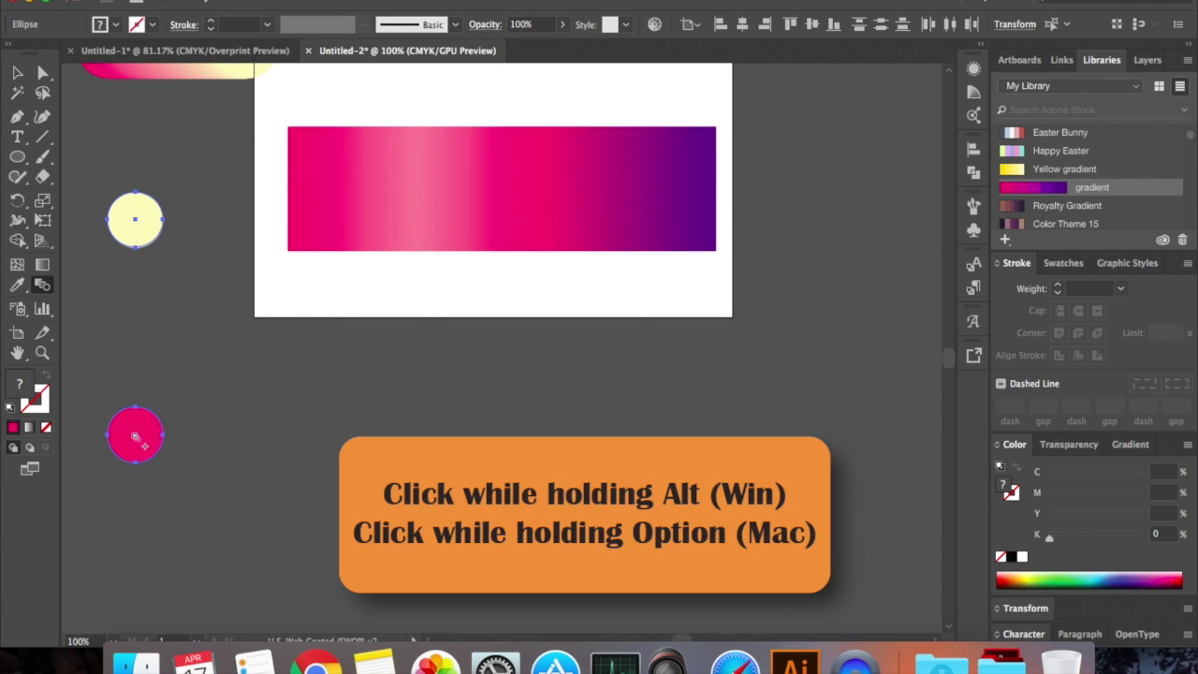
left_click(135, 437, "alt")
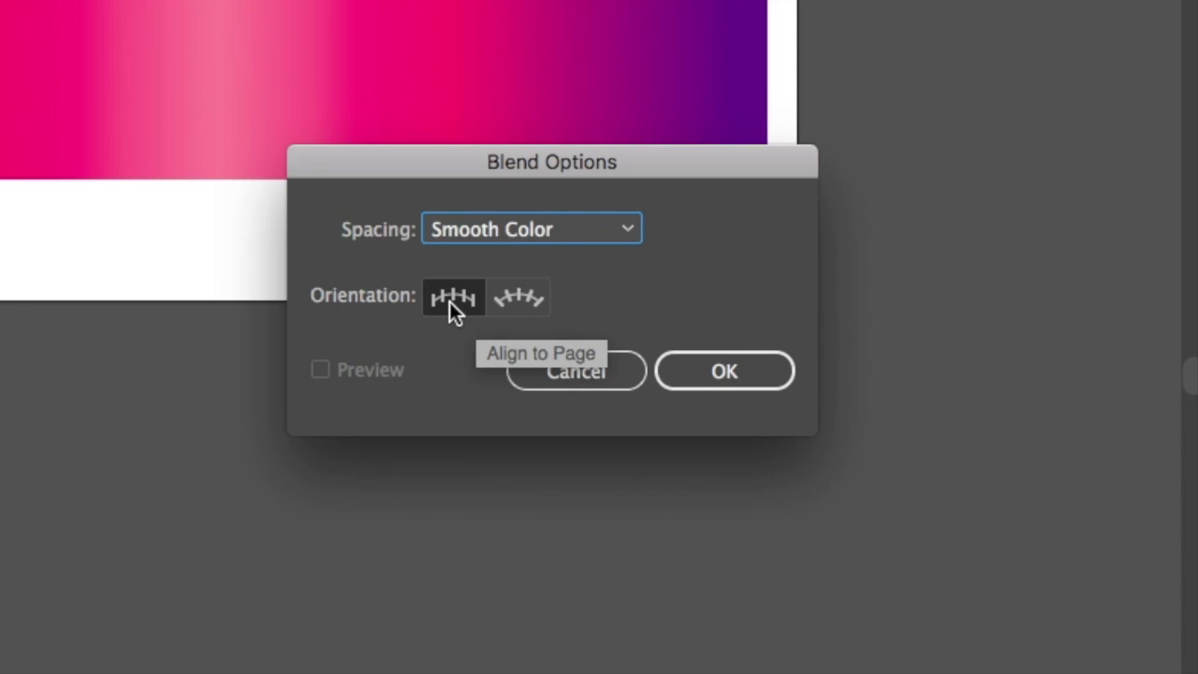
Set the yellow-to-pink blend spacing to Specified Steps with 3 steps
left_click(623, 231)
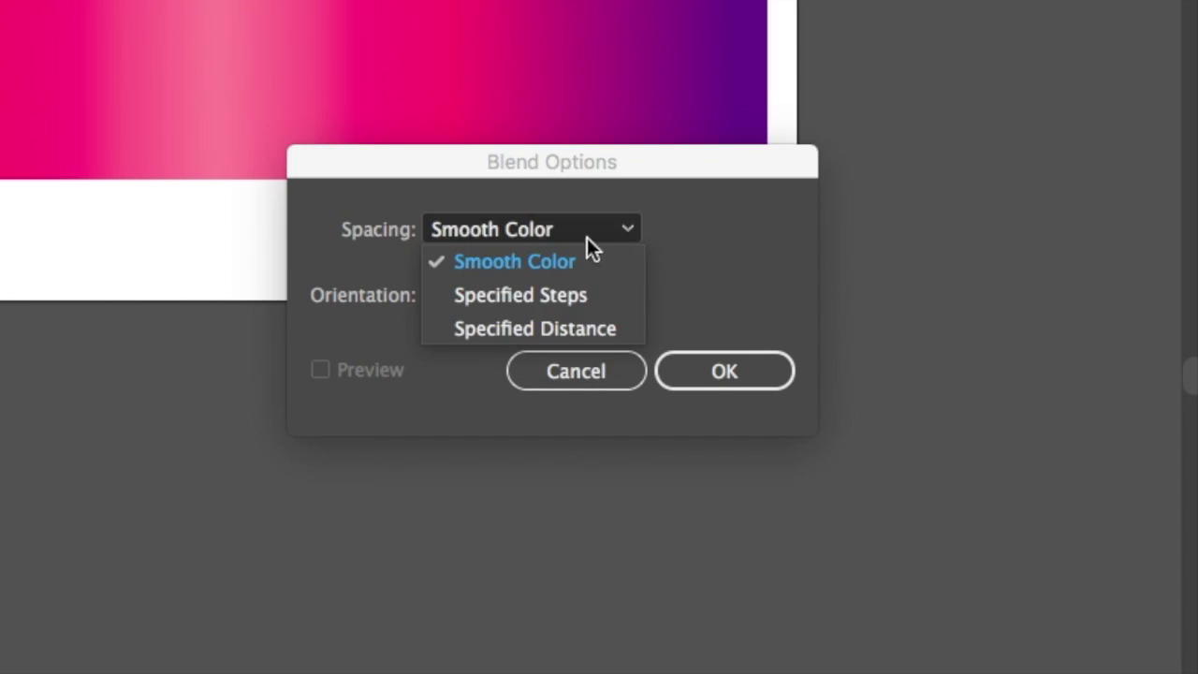
left_click(566, 294)
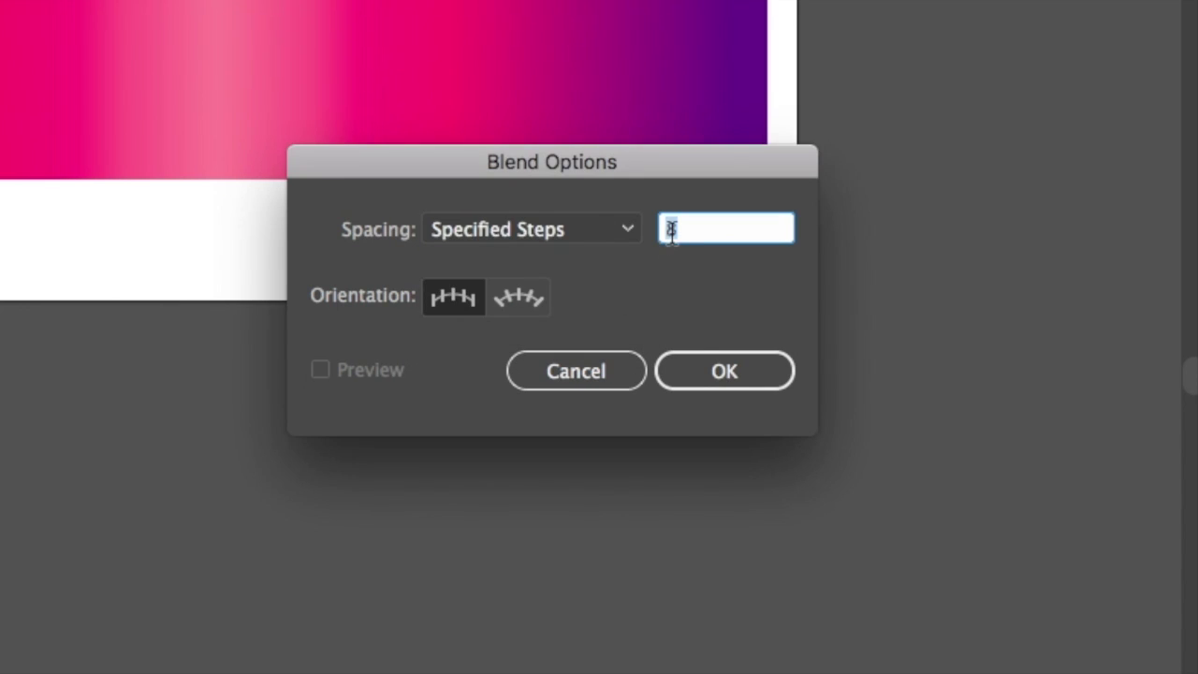
type("3")
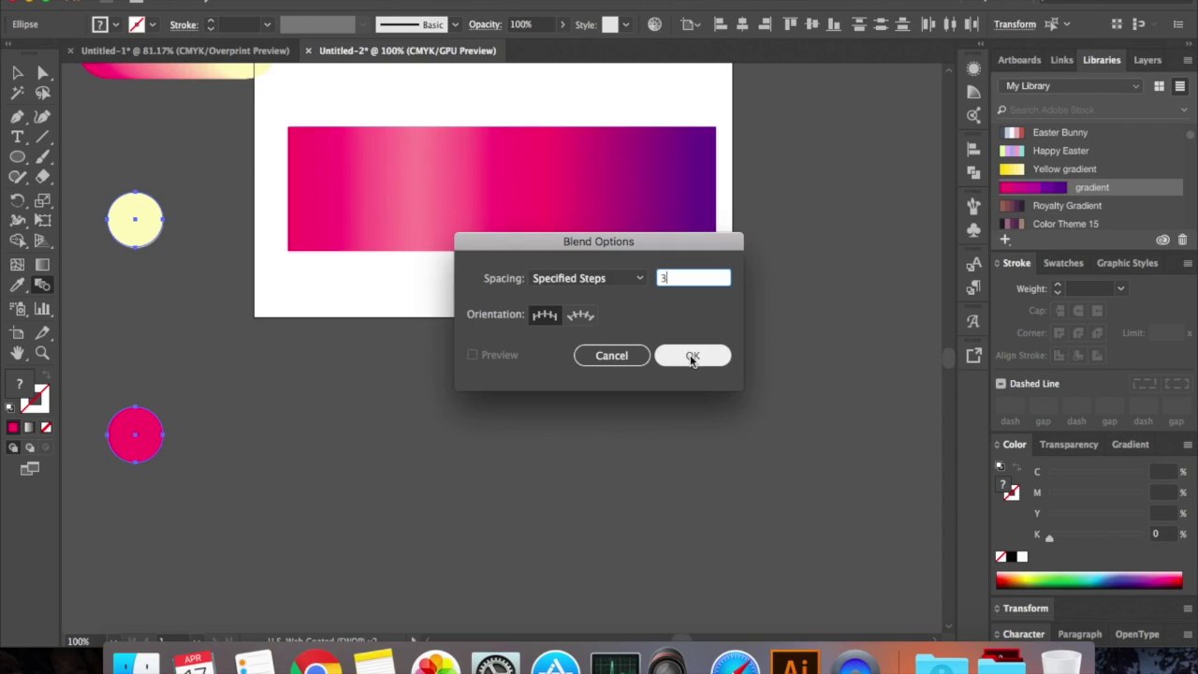
left_click(721, 370)
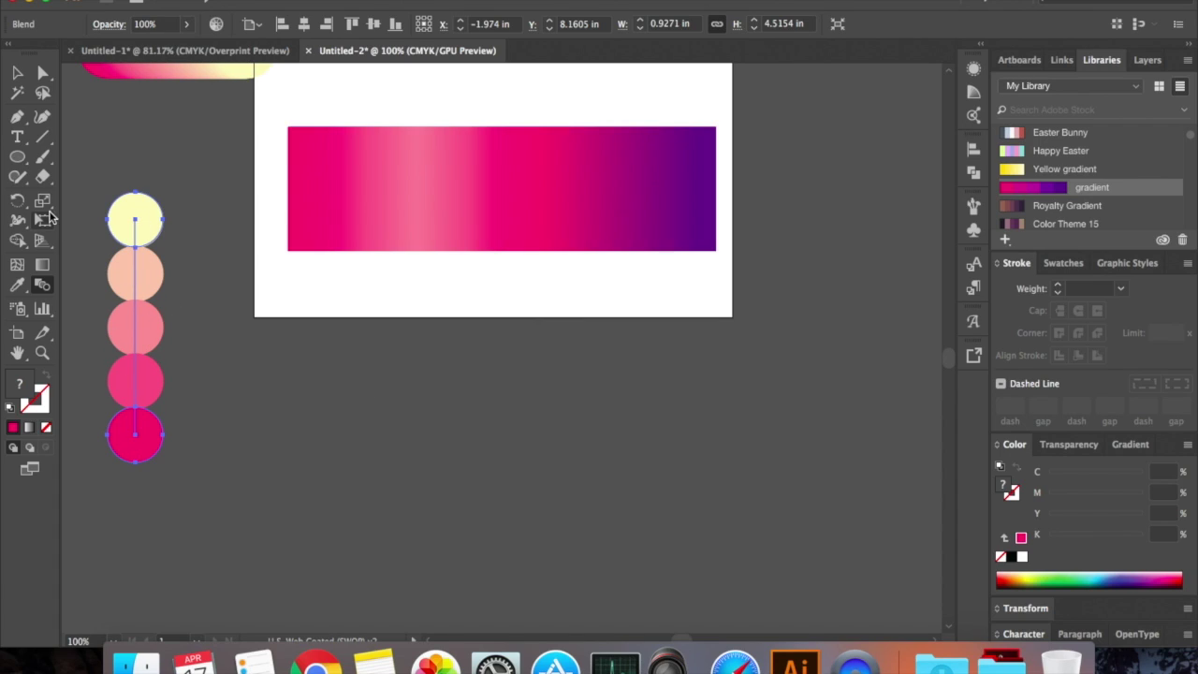
Draw a large circle below the artboard and fill it with the third blended circle's pink
key("l")
left_click_drag(415, 369, 571, 513)
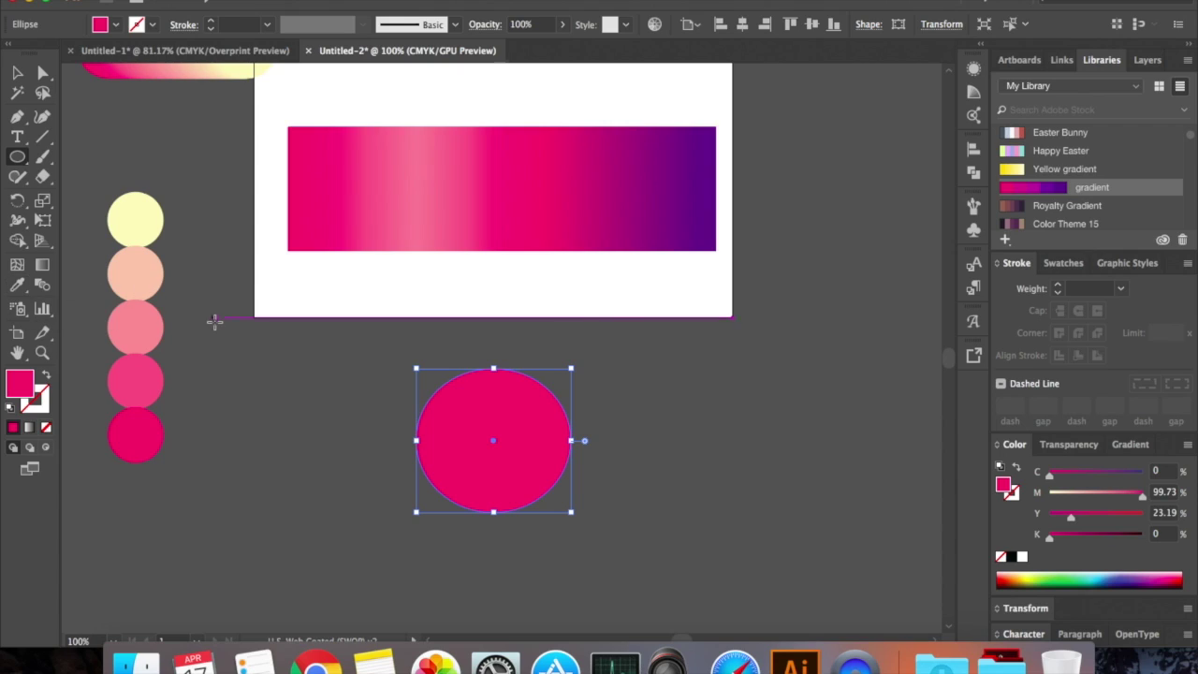
key("i")
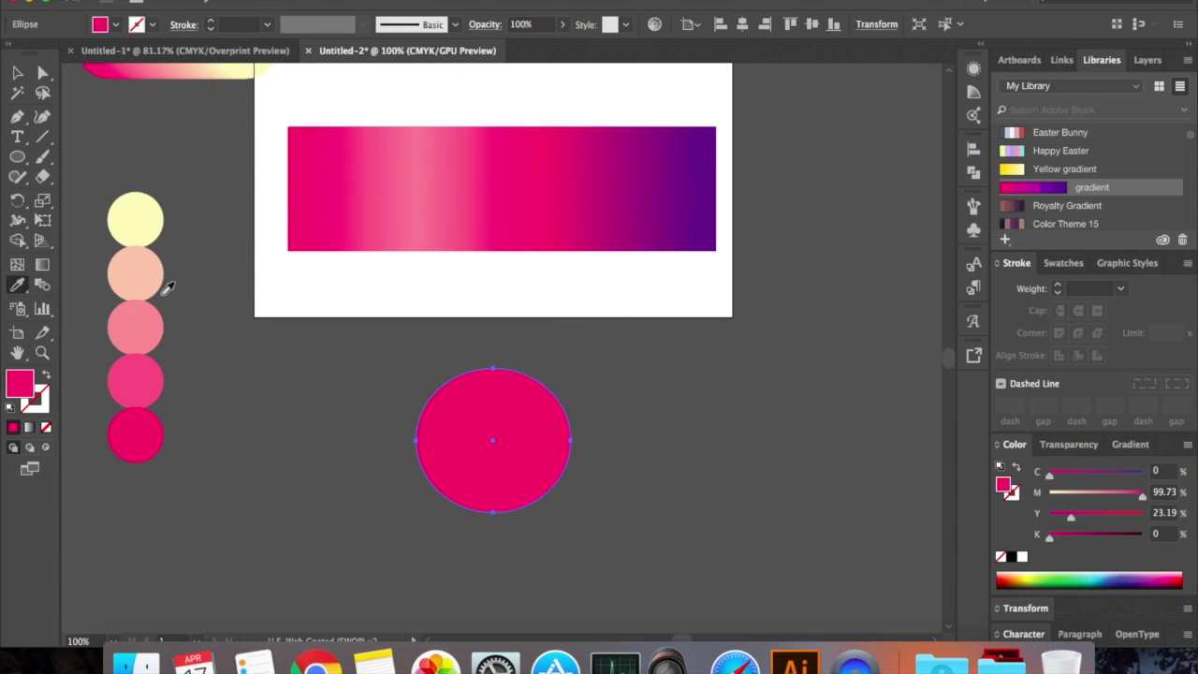
left_click(150, 270)
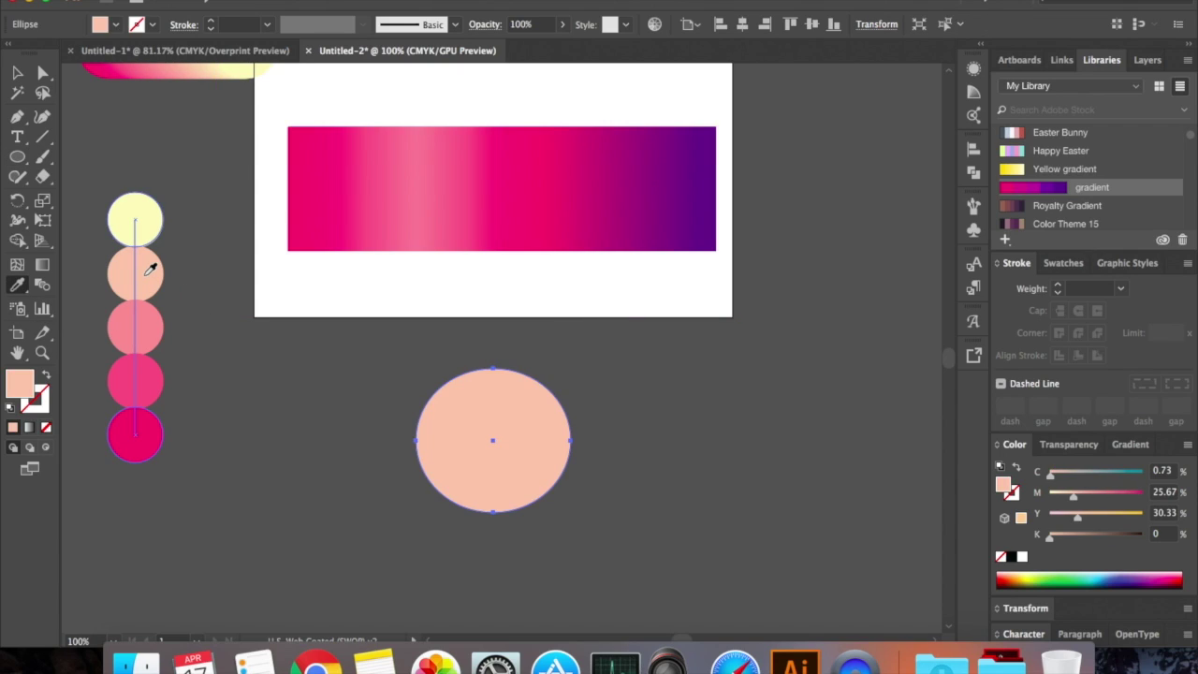
left_click(150, 327)
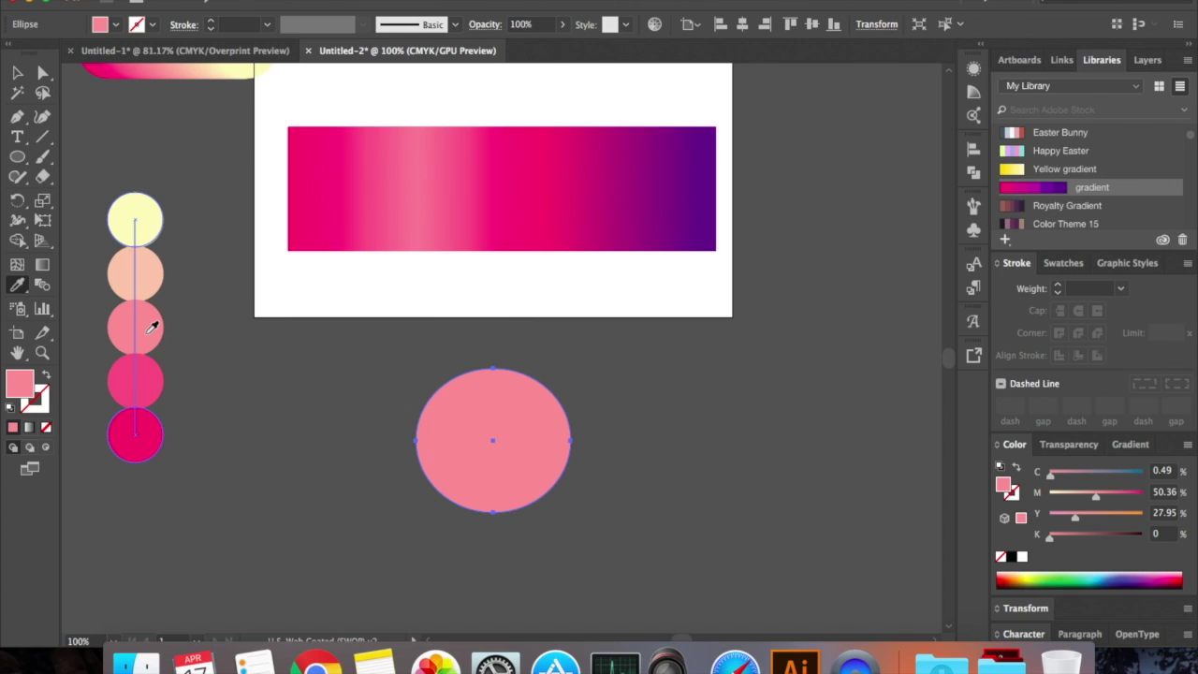
scroll(152, 327, "up", 3)
scroll(150, 327, "up", 1)
scroll(150, 326, "right", 1)
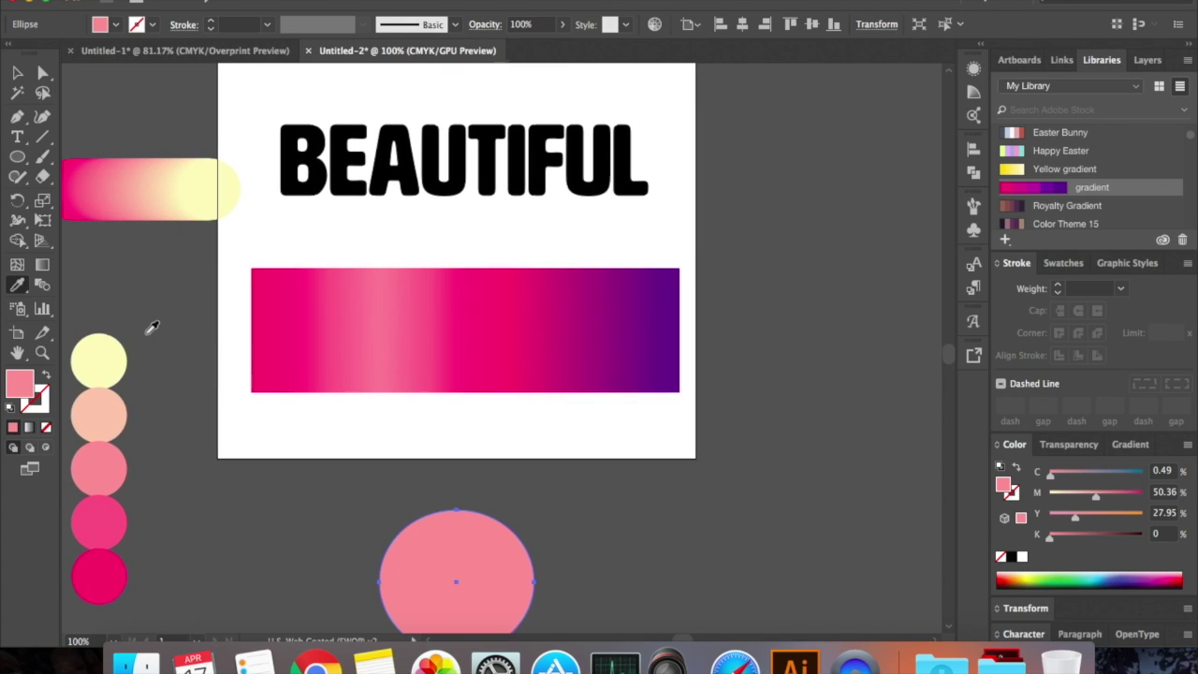
Move the pink-to-yellow blend down by the circles and turn on Overprint Preview
left_click(19, 73)
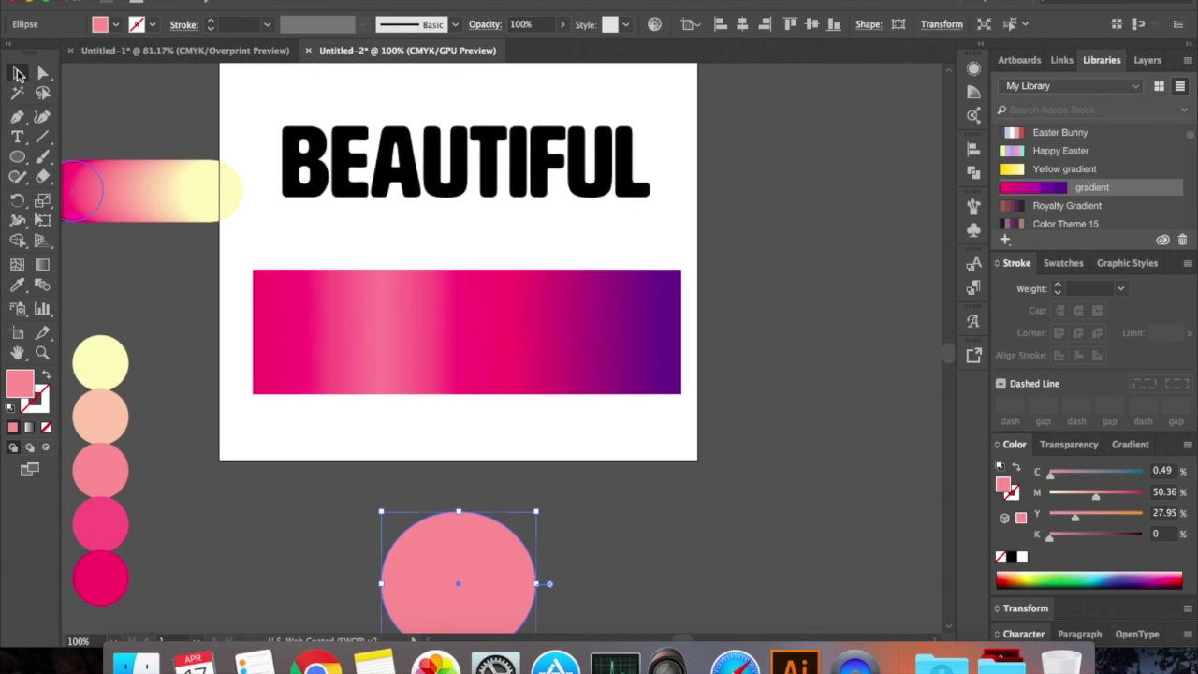
scroll(225, 322, "up", 1)
scroll(225, 321, "left", 1)
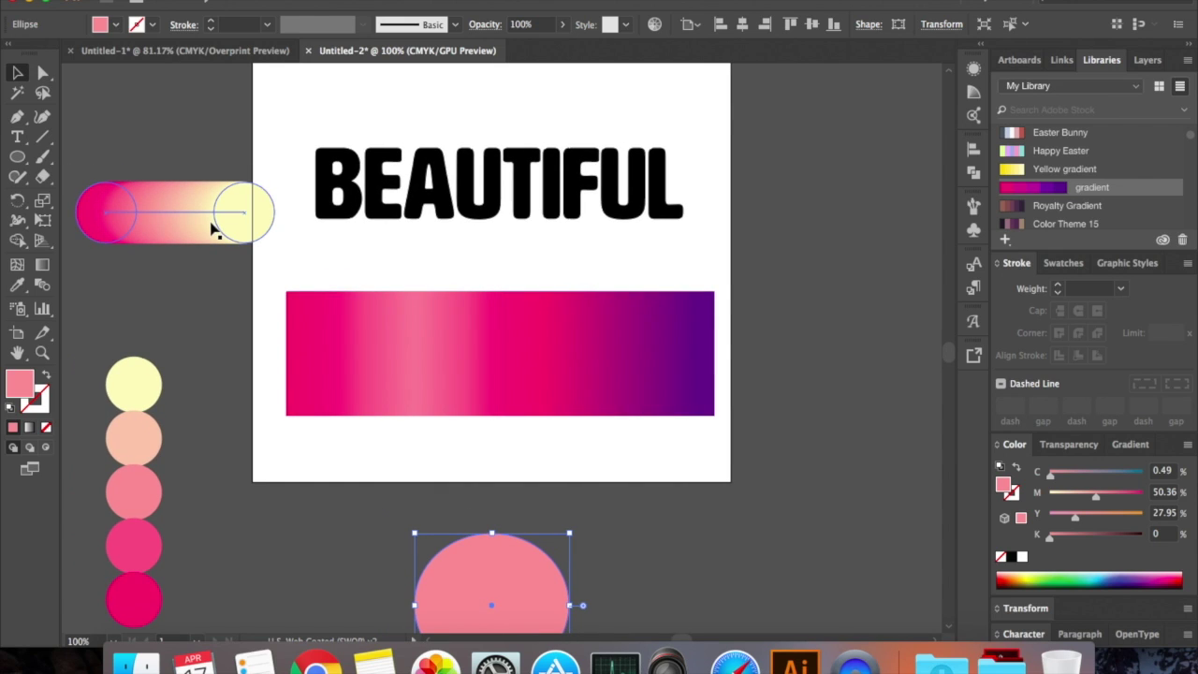
left_click_drag(212, 224, 269, 596)
scroll(423, 557, "up", 2)
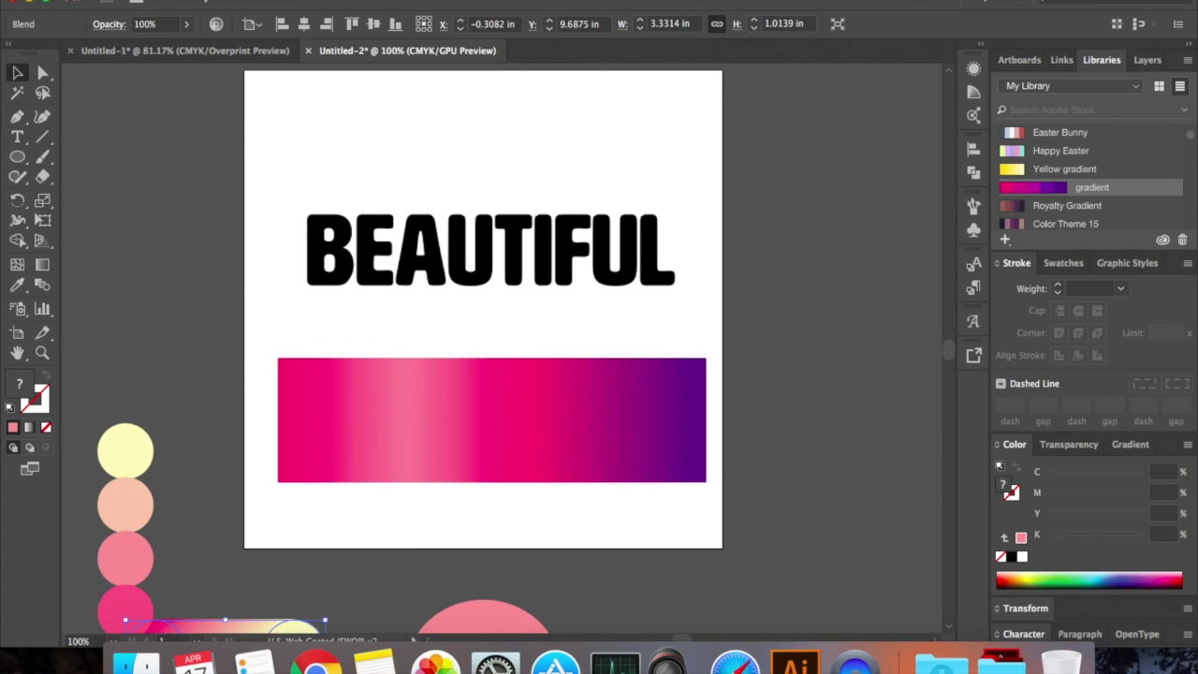
left_click(412, 2)
left_click(437, 32)
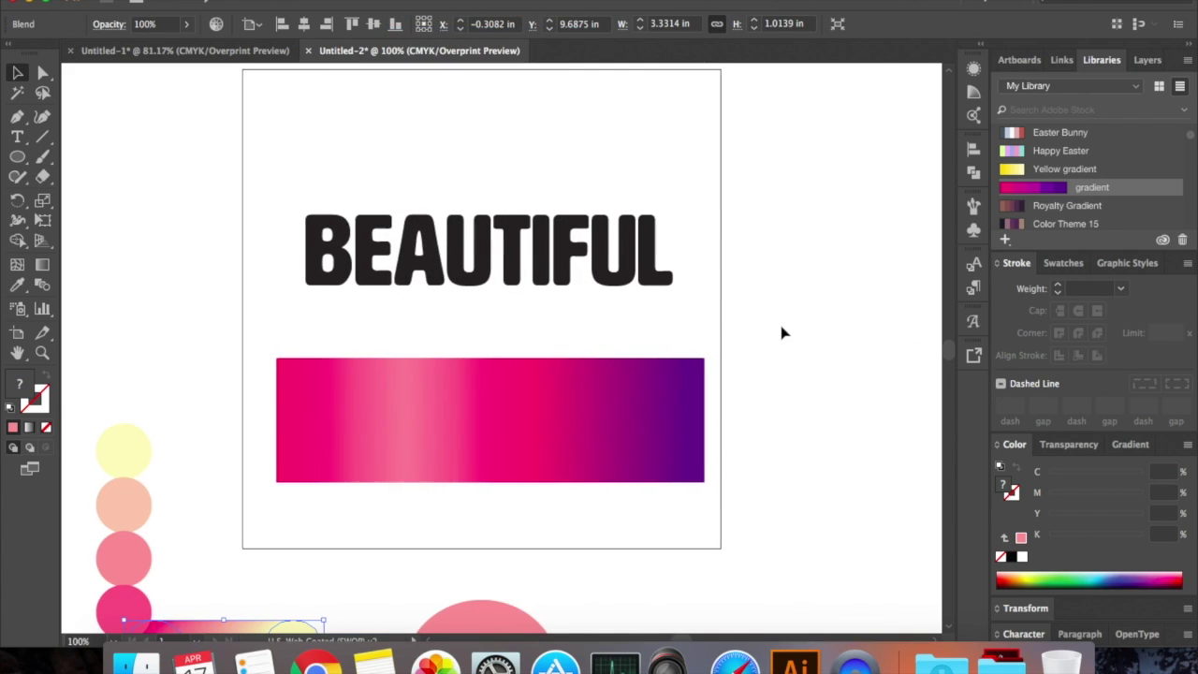
Delete the blend circles, top circle and large pink circle
scroll(784, 331, "down", 3)
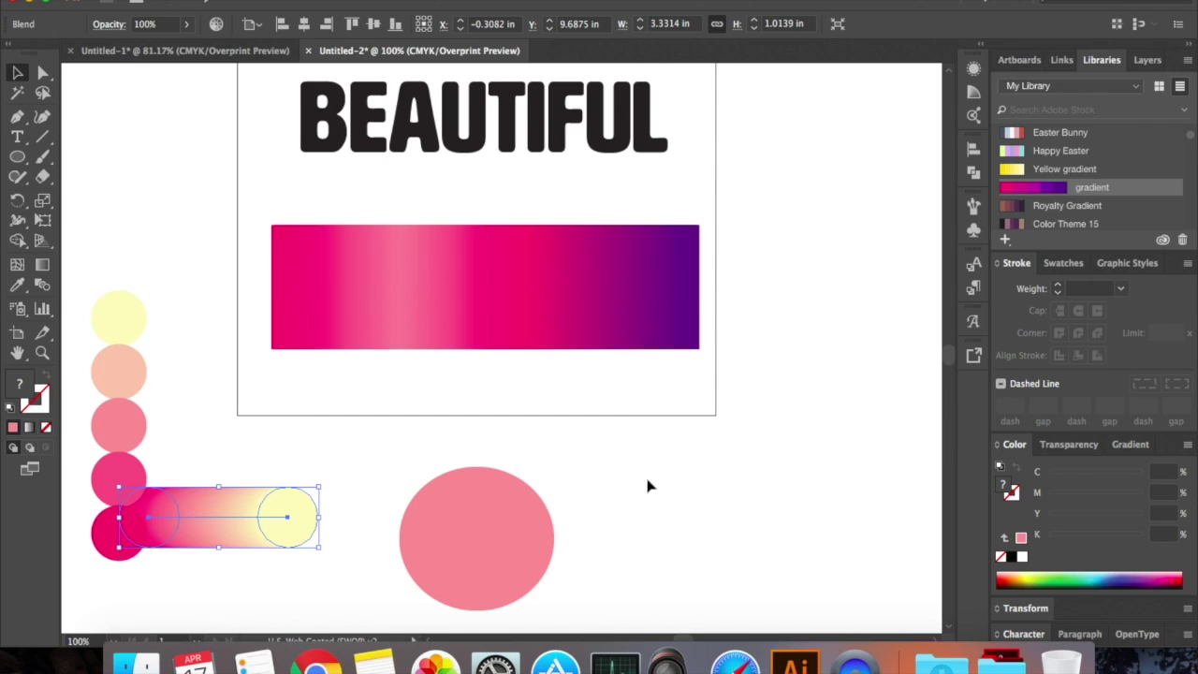
left_click_drag(651, 465, 90, 289)
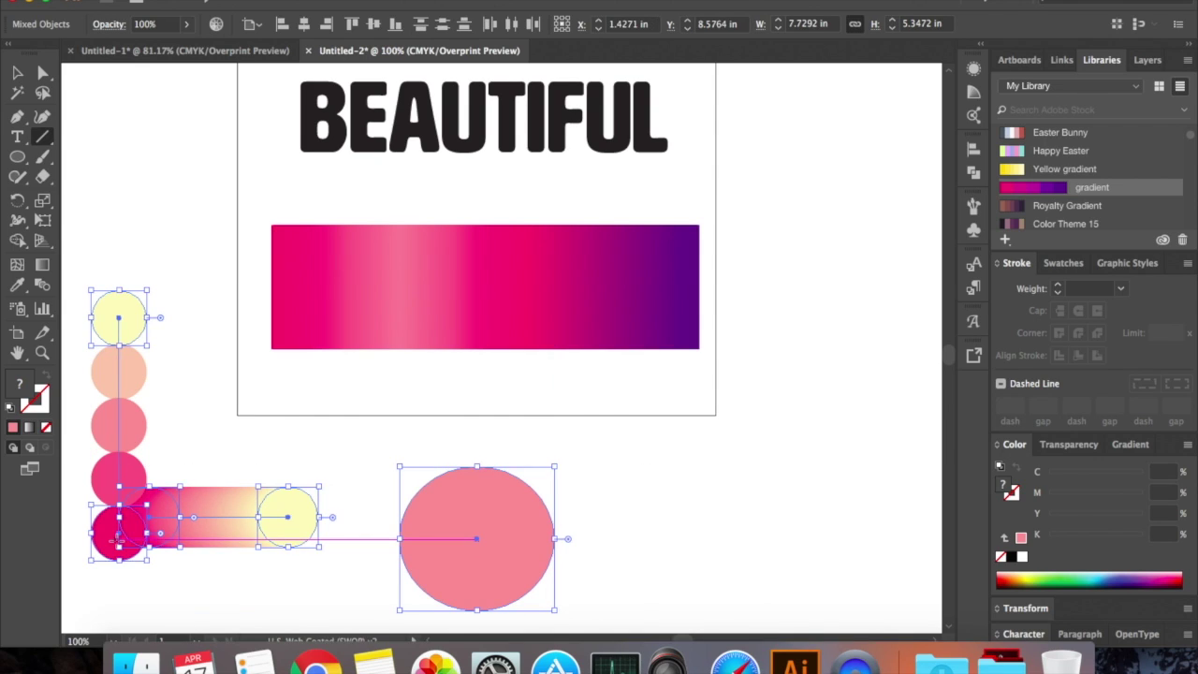
key("Delete")
Move the striped gradient band up 0.75 in and drag BEAUTIFUL down onto it
scroll(554, 529, "up", 3)
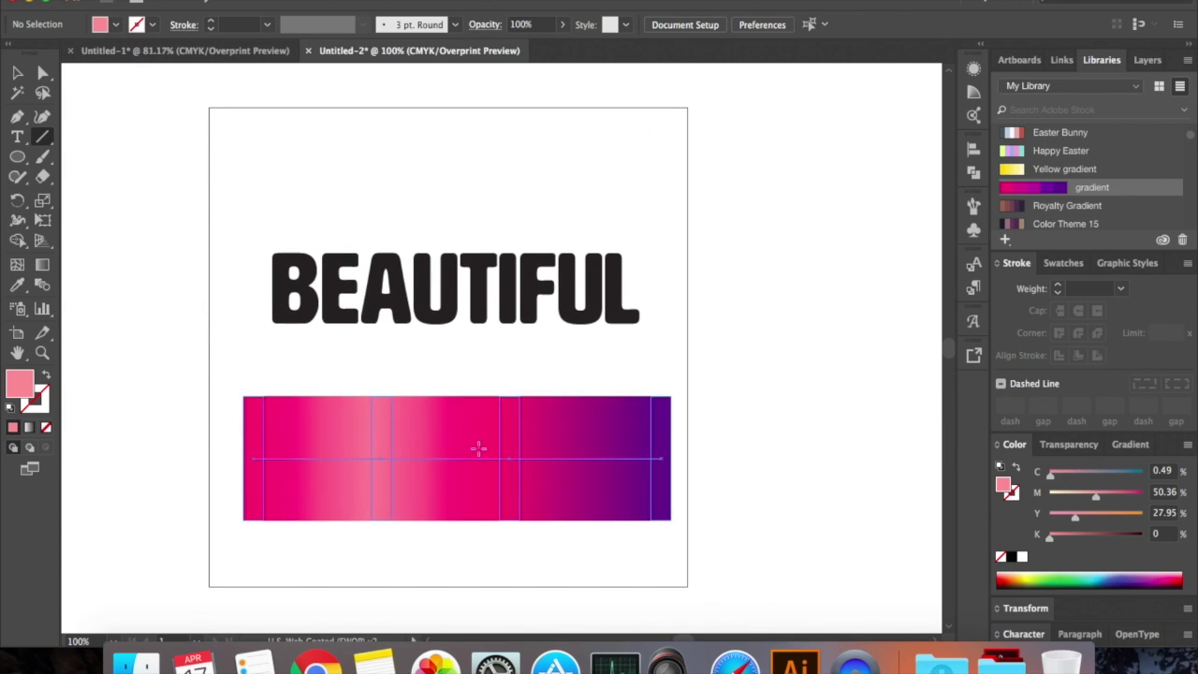
left_click(16, 72)
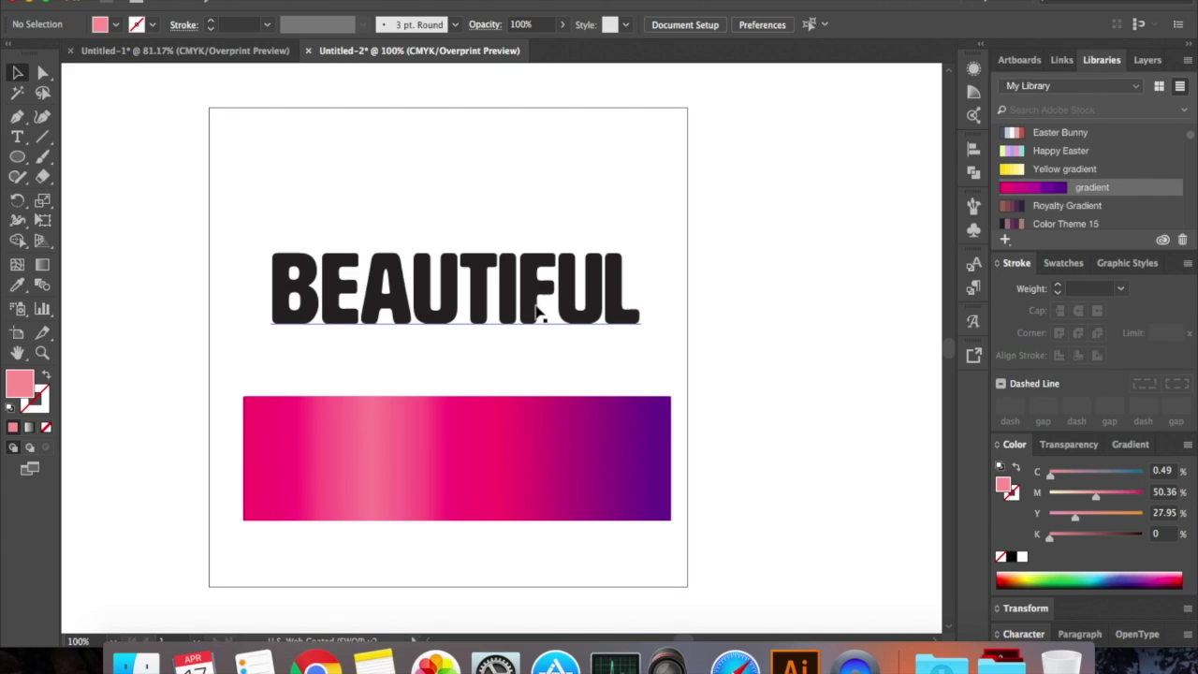
left_click_drag(446, 454, 447, 409)
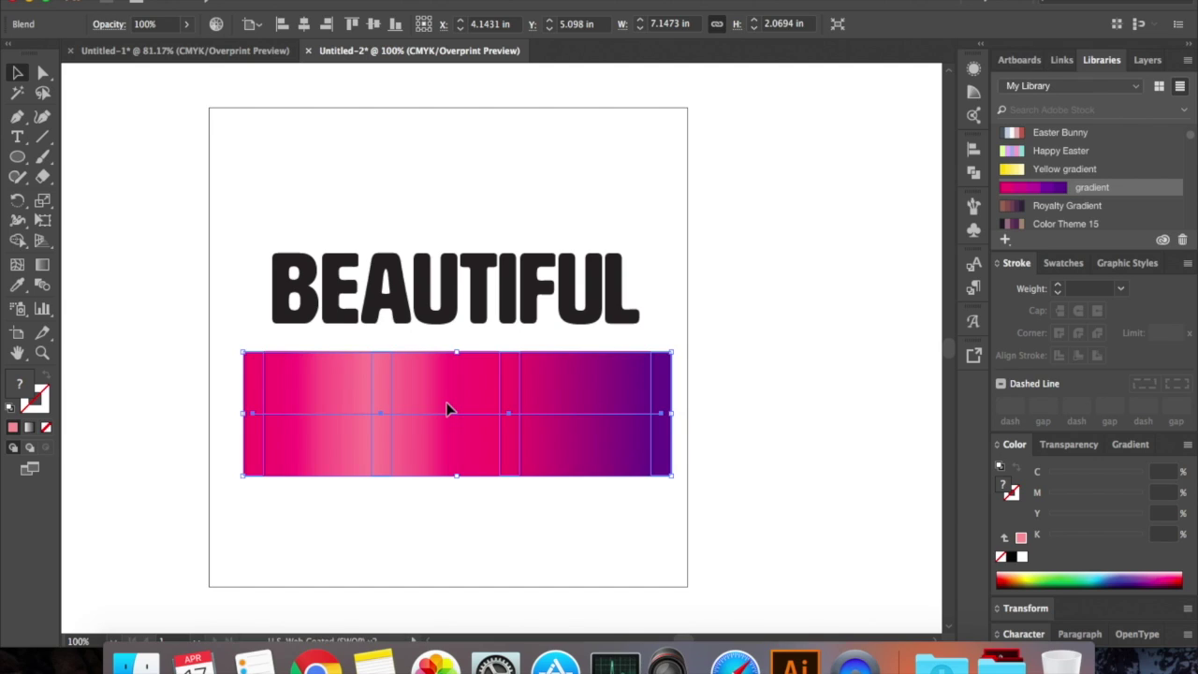
left_click_drag(510, 297, 507, 404)
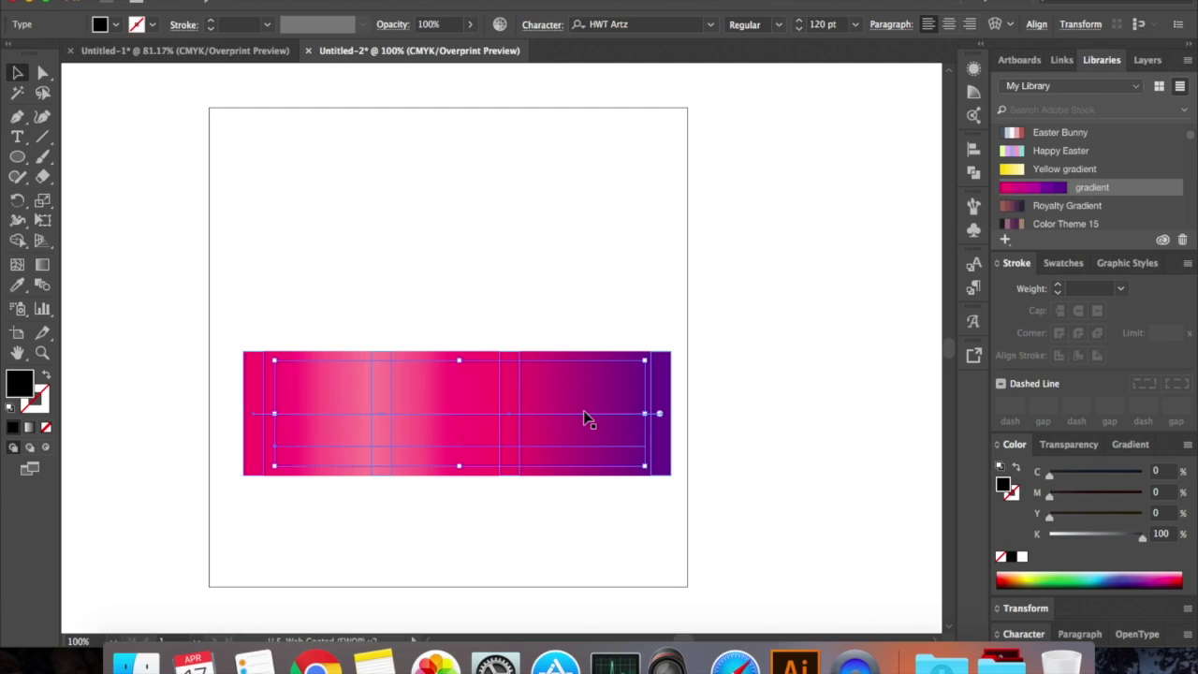
Bring the BEAUTIFUL text in front of the gradient band
key("shift+super+bracketright")
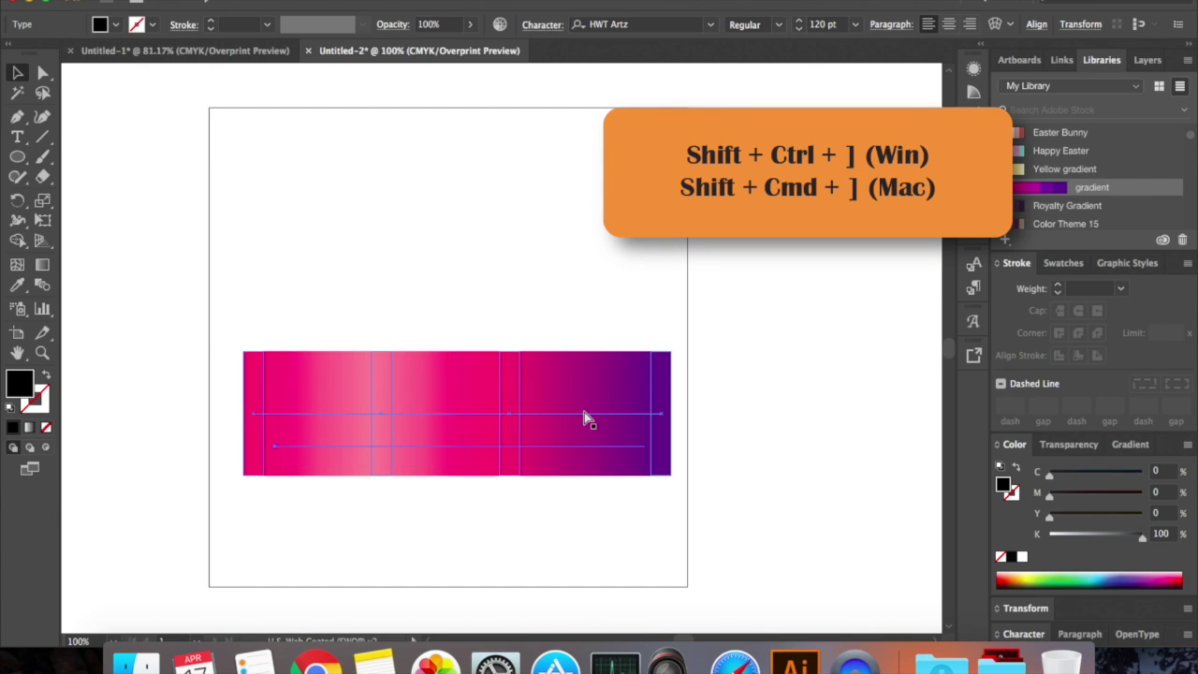
key("super+z")
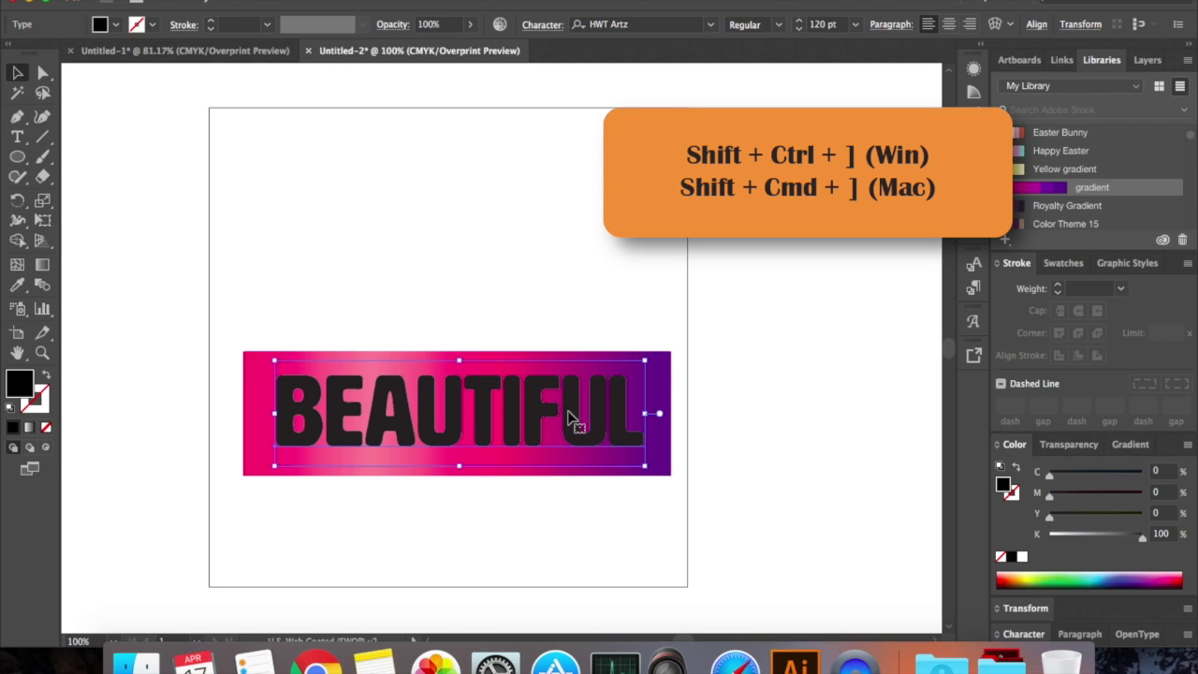
right_click(568, 415)
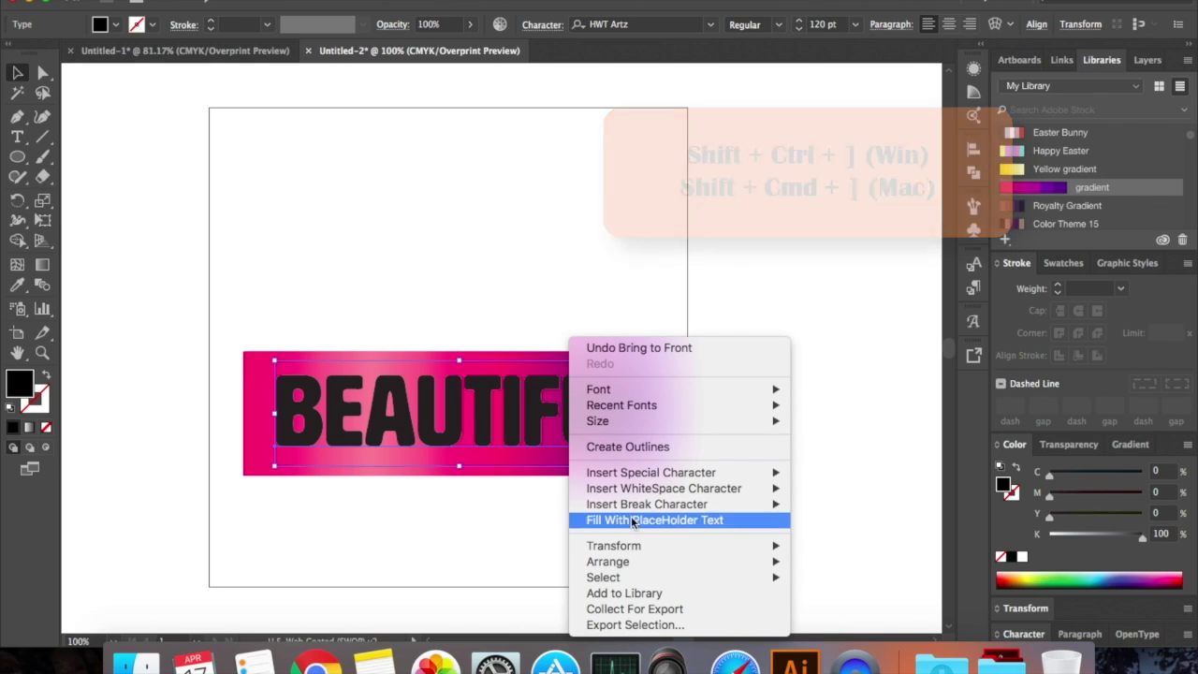
mouse_move(647, 563)
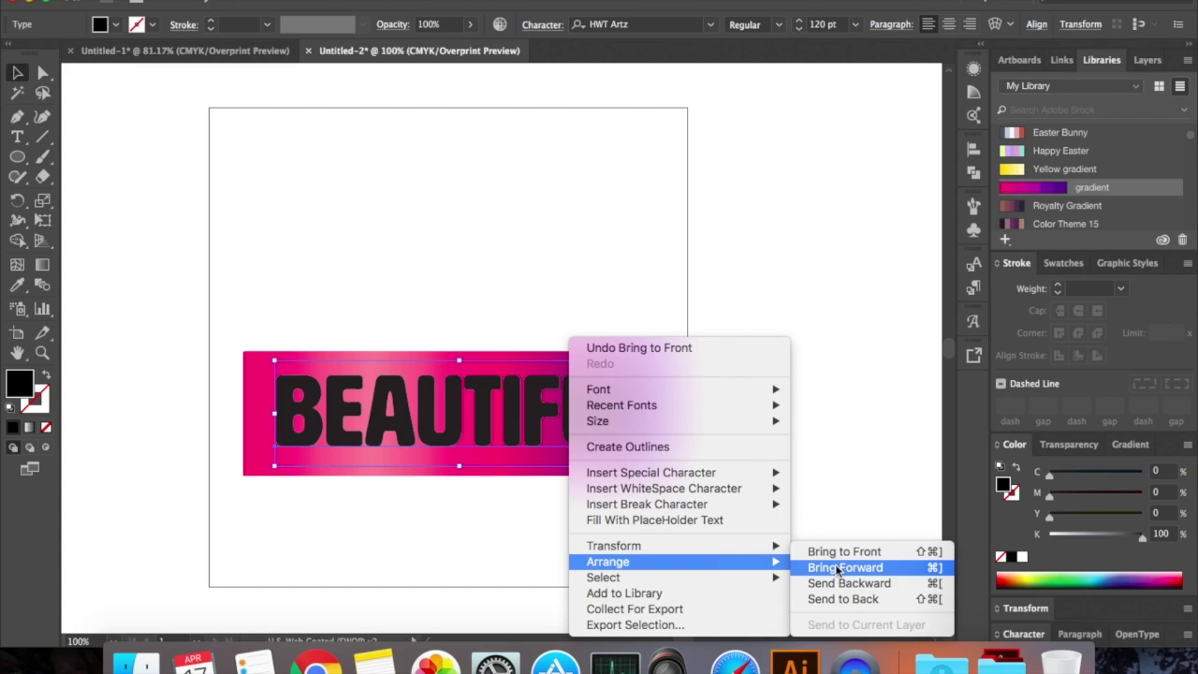
left_click(870, 378)
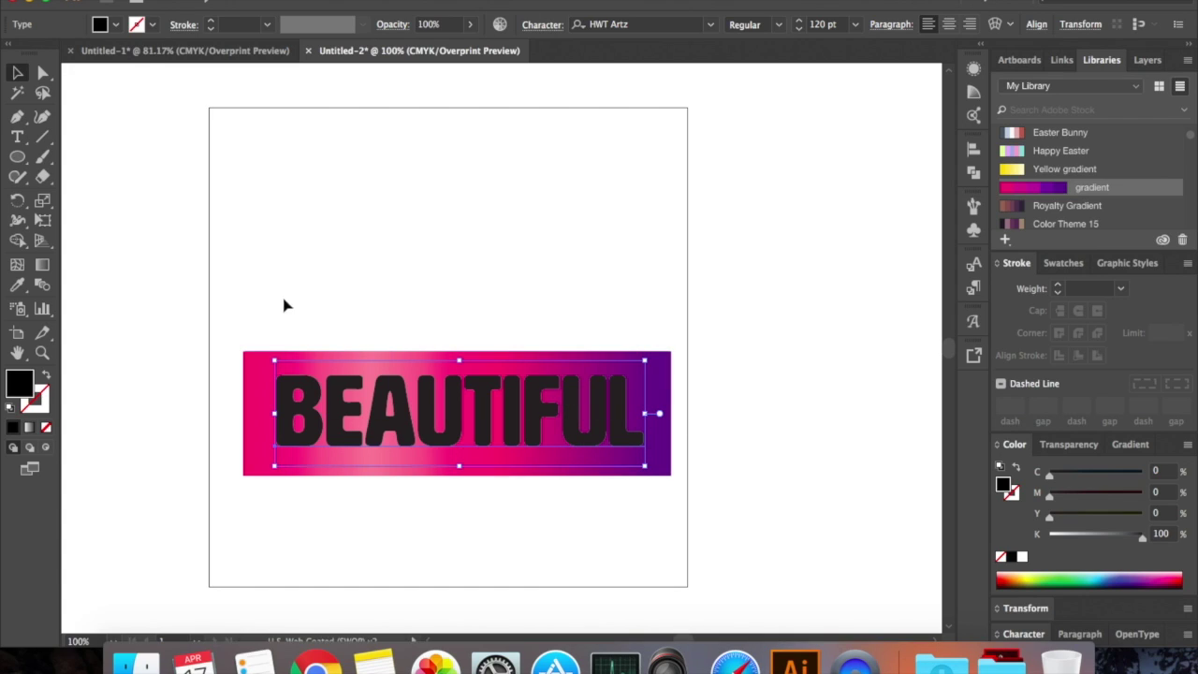
Clip the gradient band to BEAUTIFUL with Make Clipping Mask and move it higher
left_click_drag(228, 301, 664, 506)
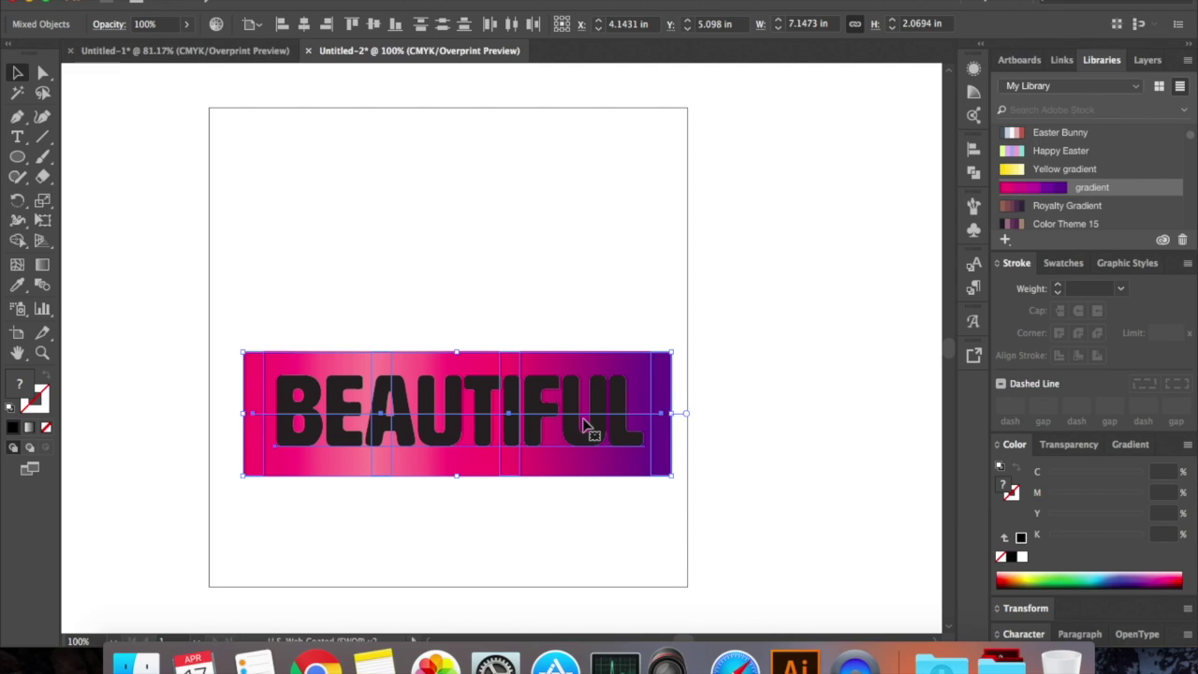
right_click(582, 423)
left_click(653, 520)
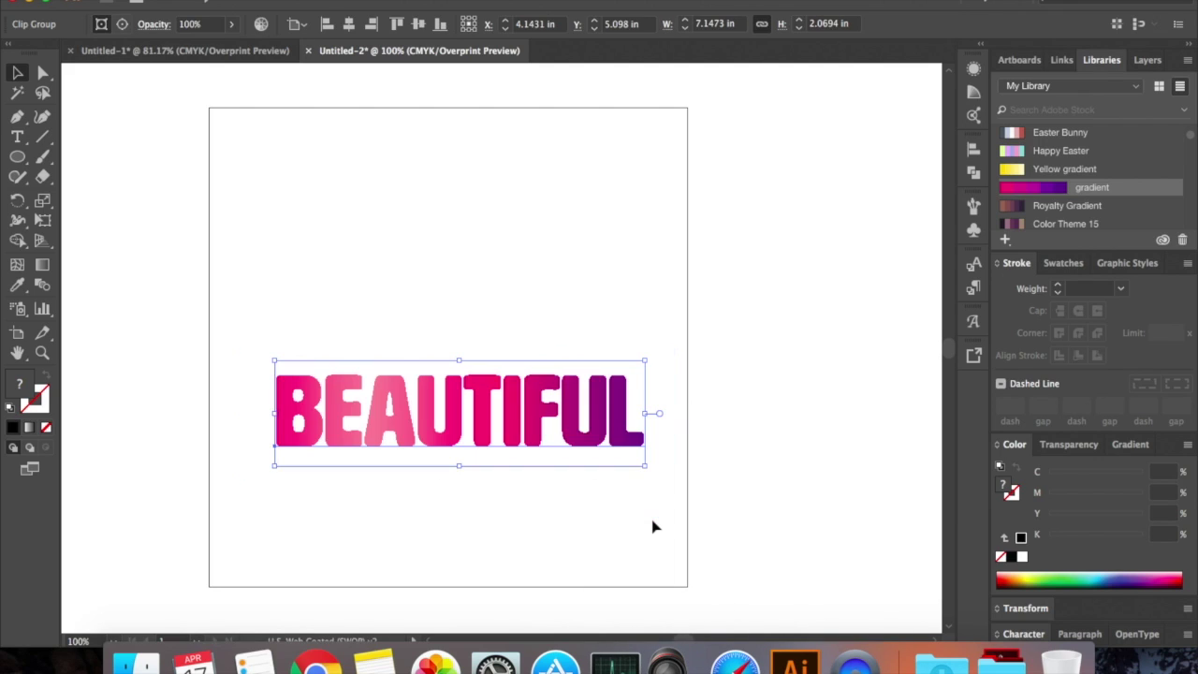
left_click_drag(582, 432, 574, 343)
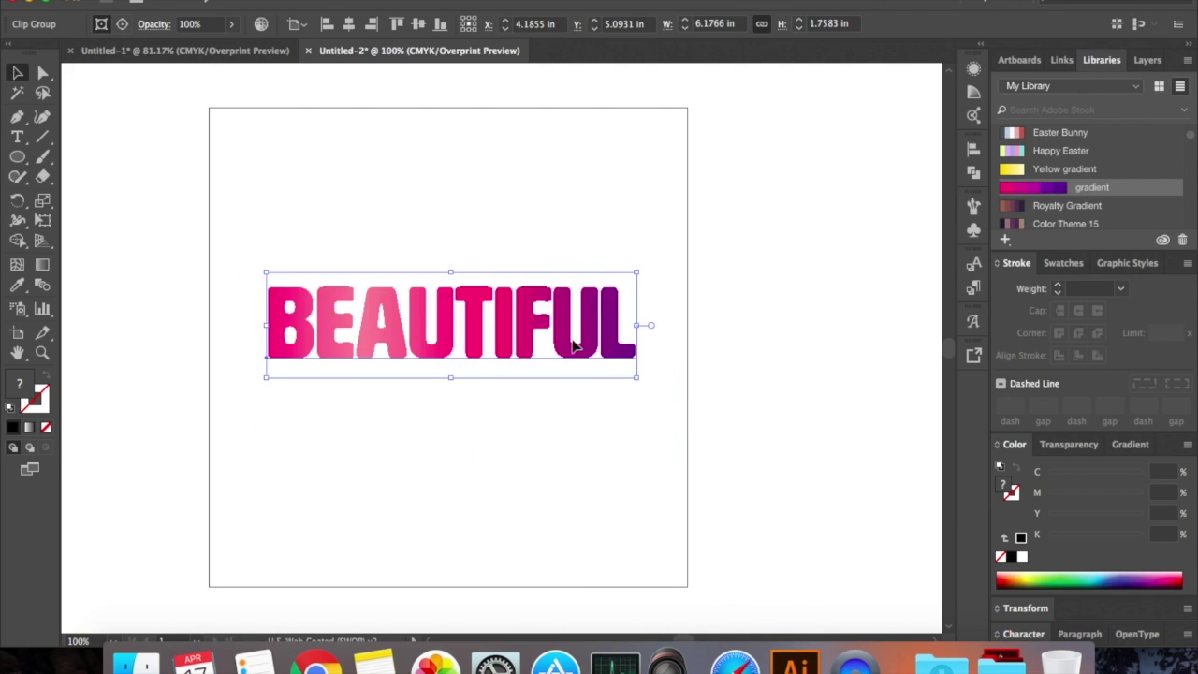
left_click(842, 344)
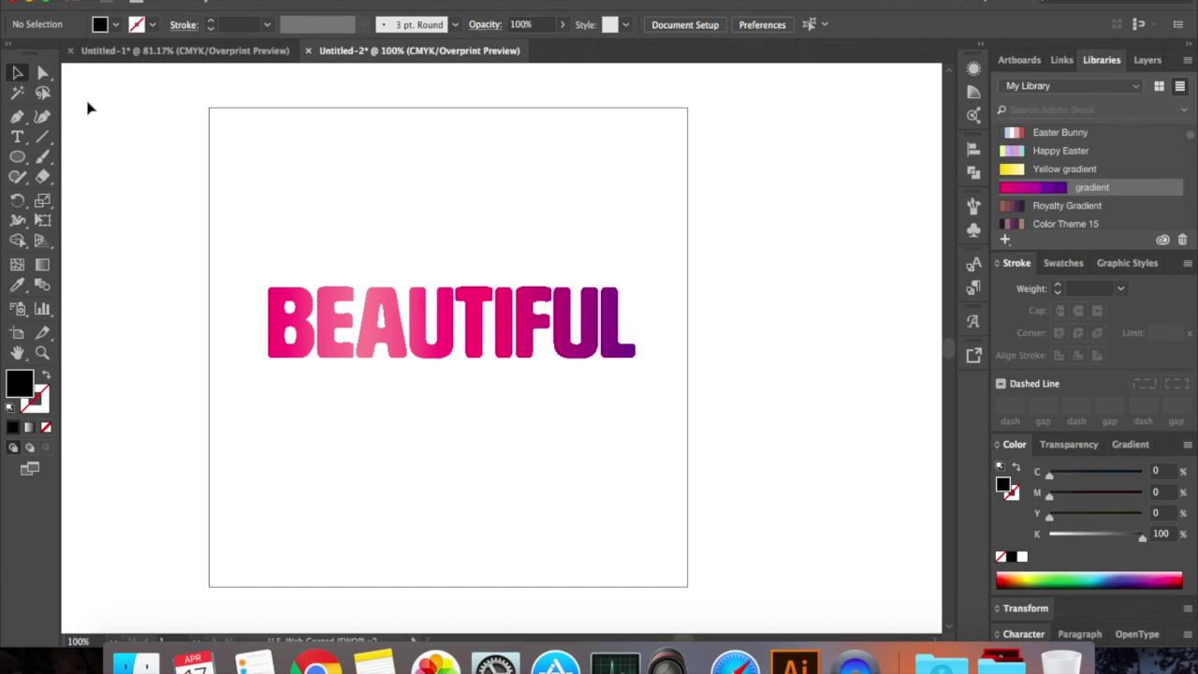
Add 'AMAZING' in ScriptoramaJF Tradeshow and place it above BEAUTIFUL
left_click(16, 137)
left_click(351, 194)
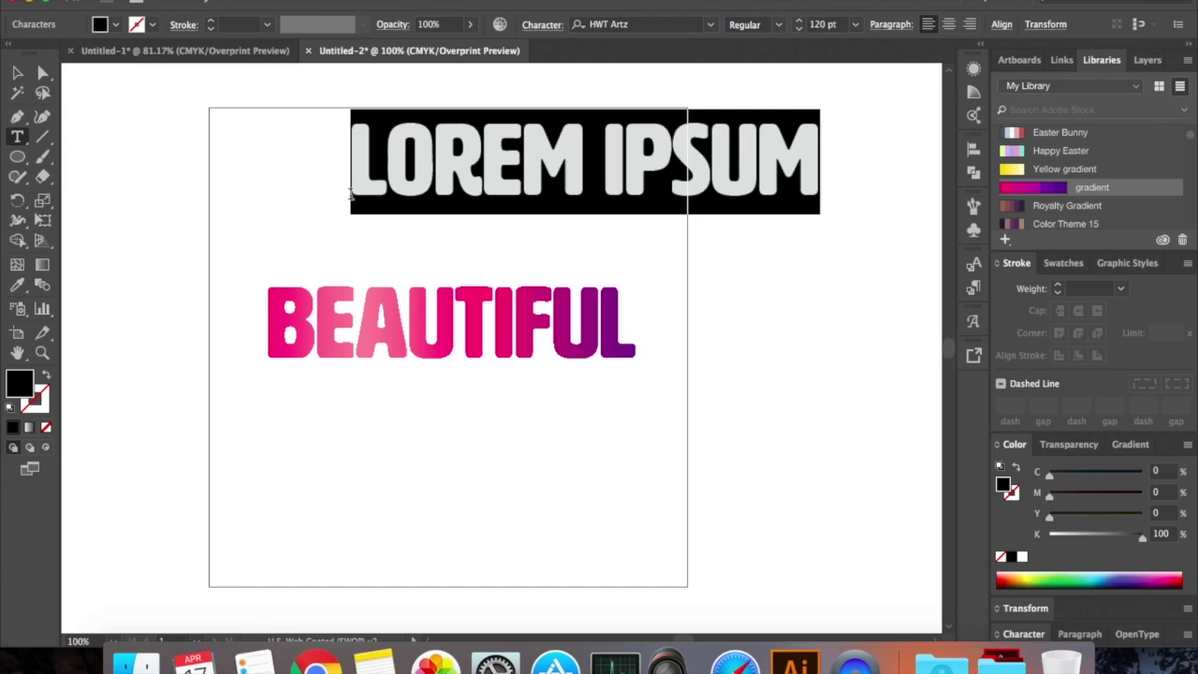
type("AMAZING")
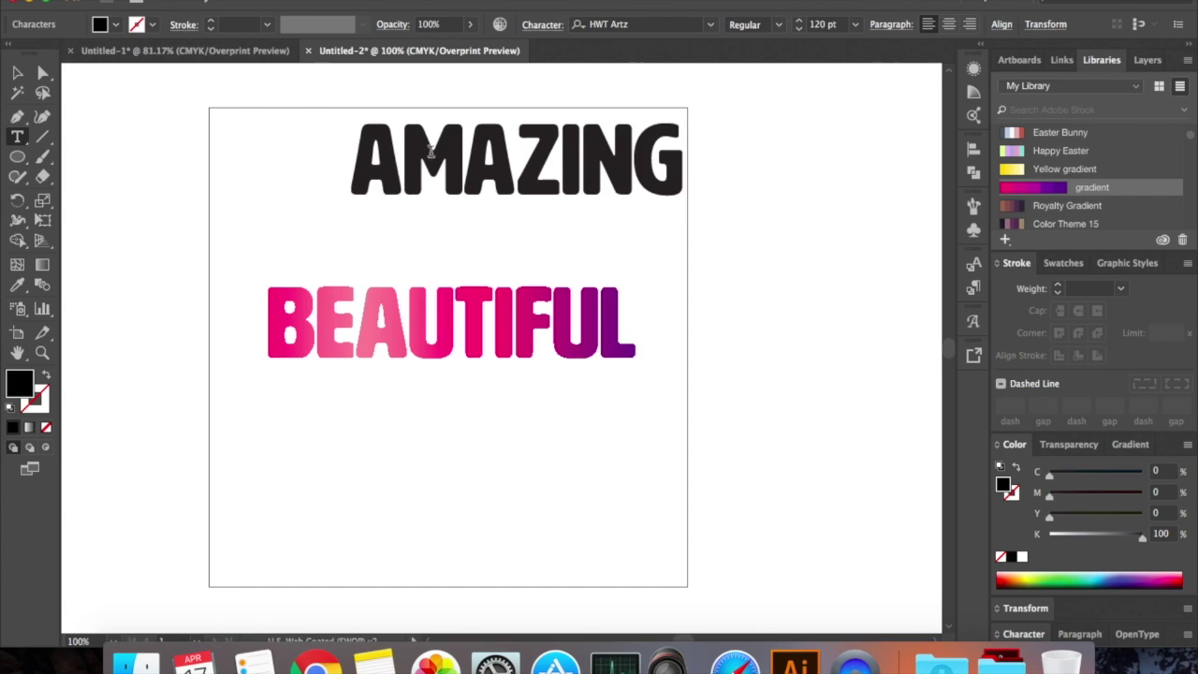
left_click_drag(356, 154, 721, 168)
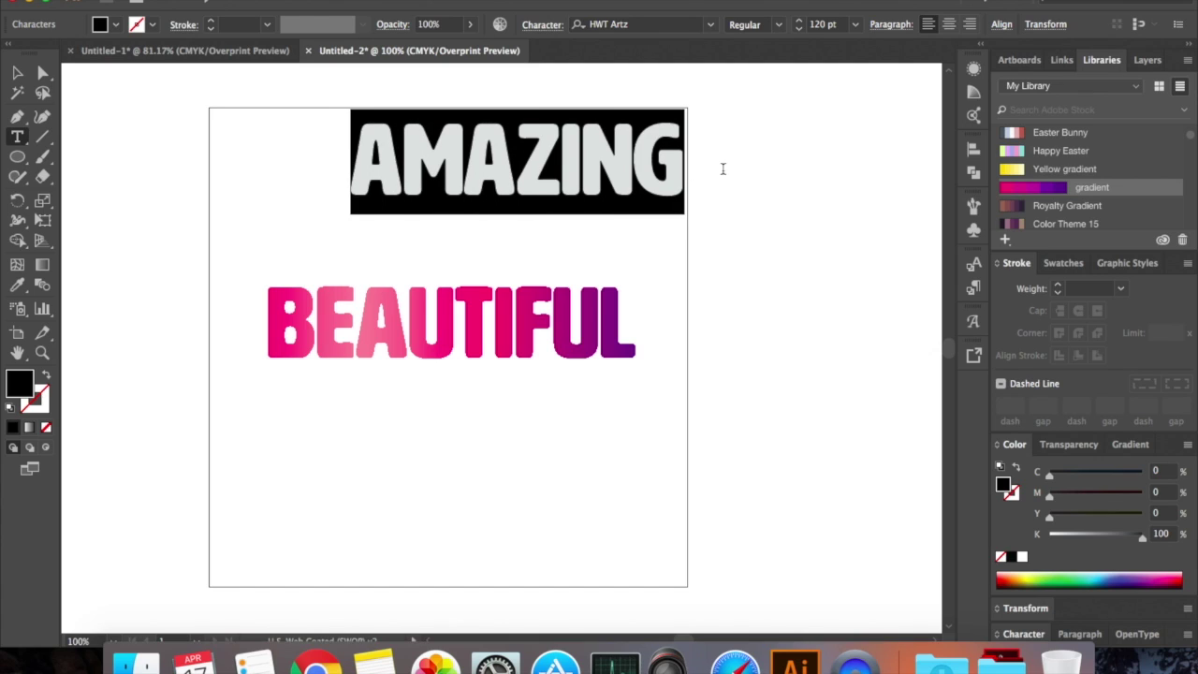
left_click(712, 25)
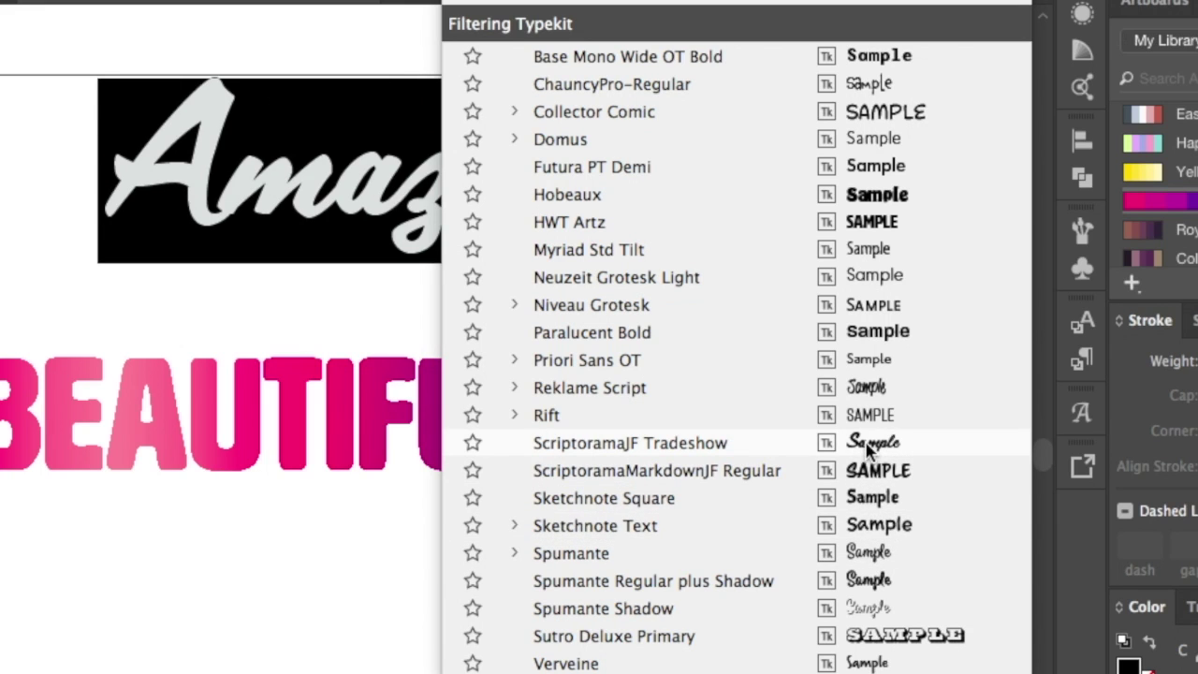
left_click(868, 450)
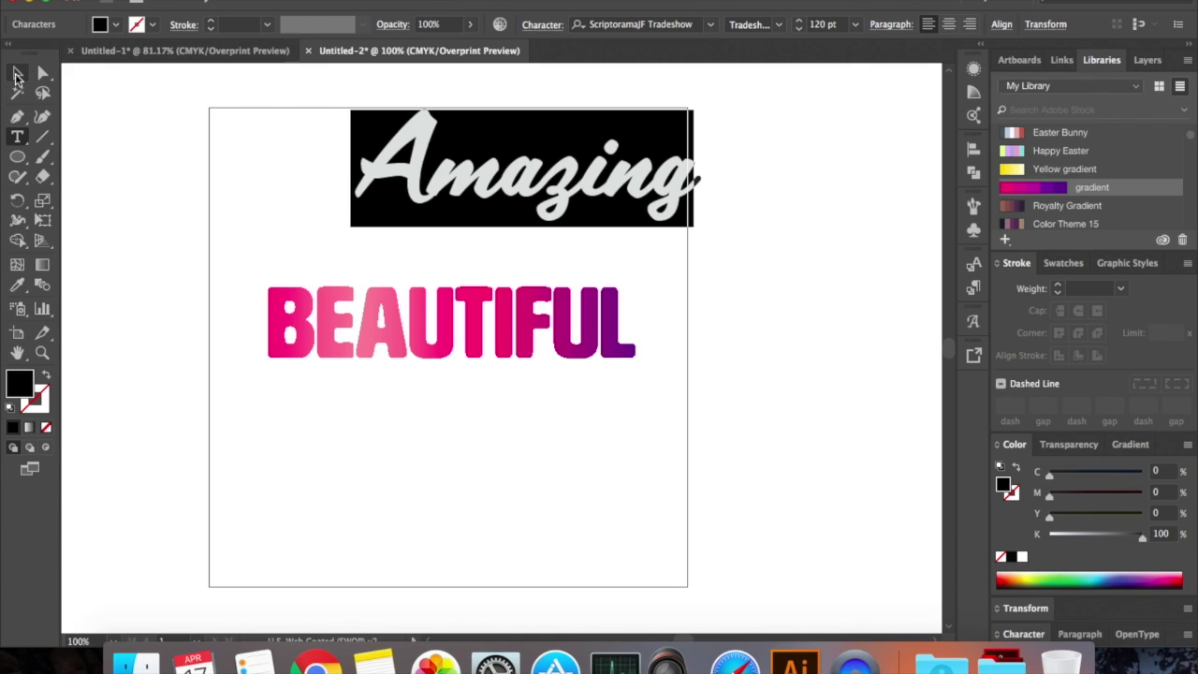
key("Escape")
left_click_drag(578, 187, 501, 251)
left_click(474, 441)
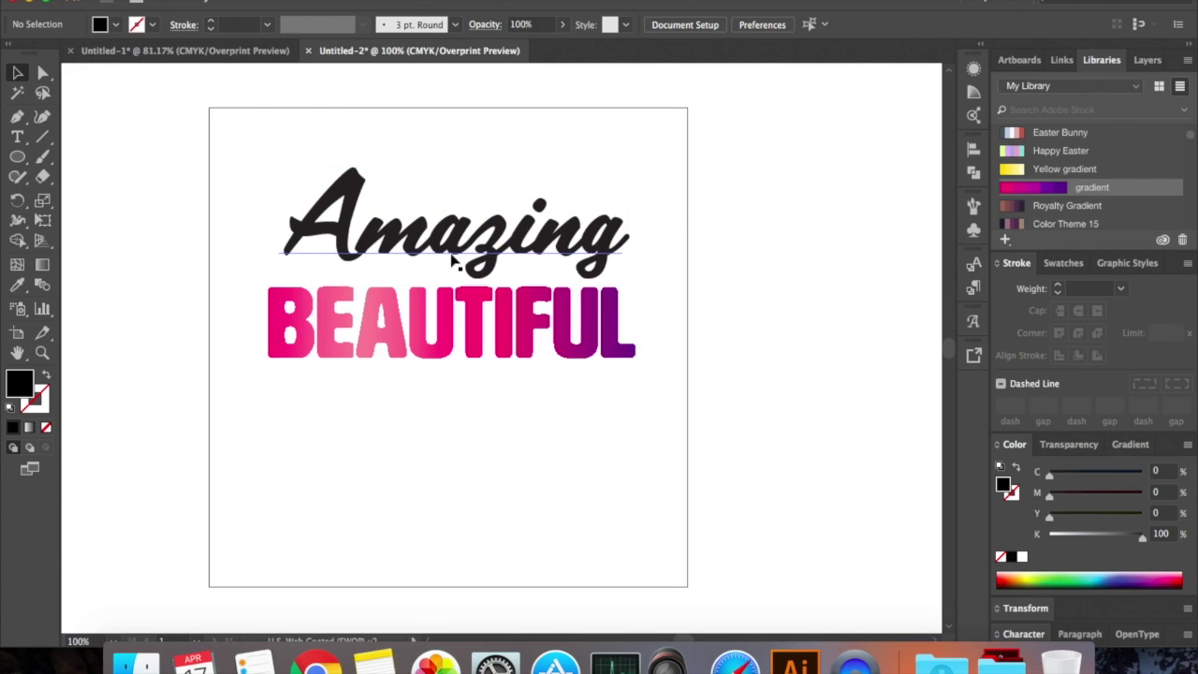
Add 'You!' beneath BEAUTIFUL, then marquee-select all three lines
left_click(16, 136)
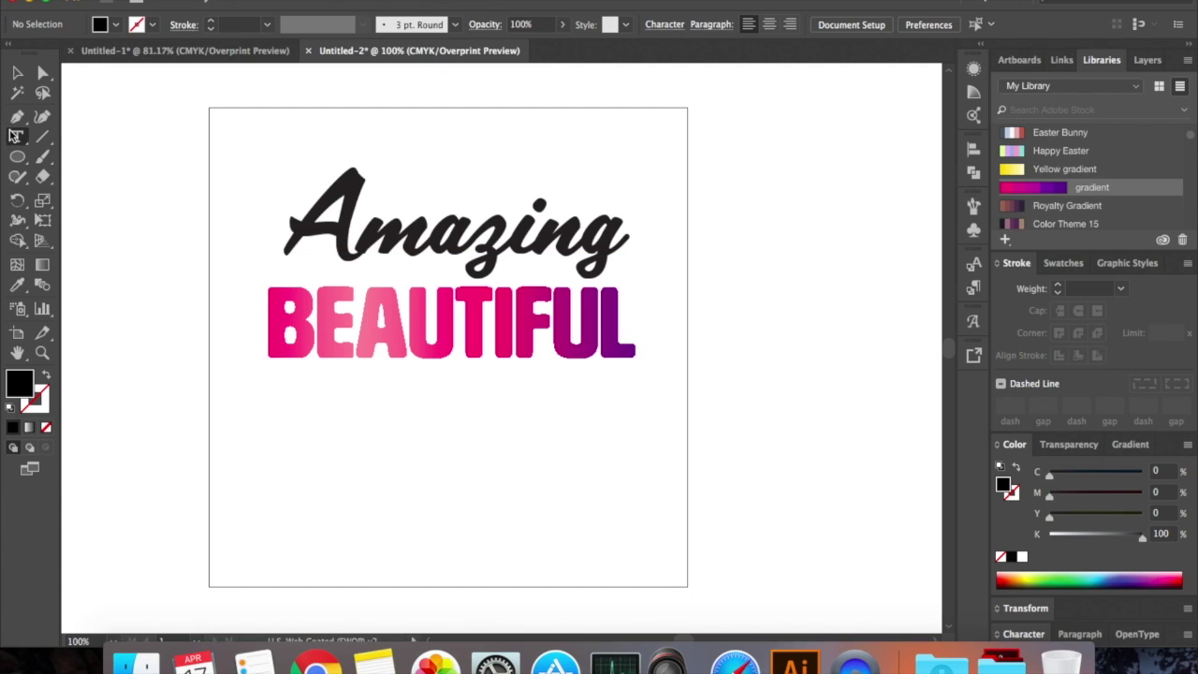
left_click(412, 427)
type("You!")
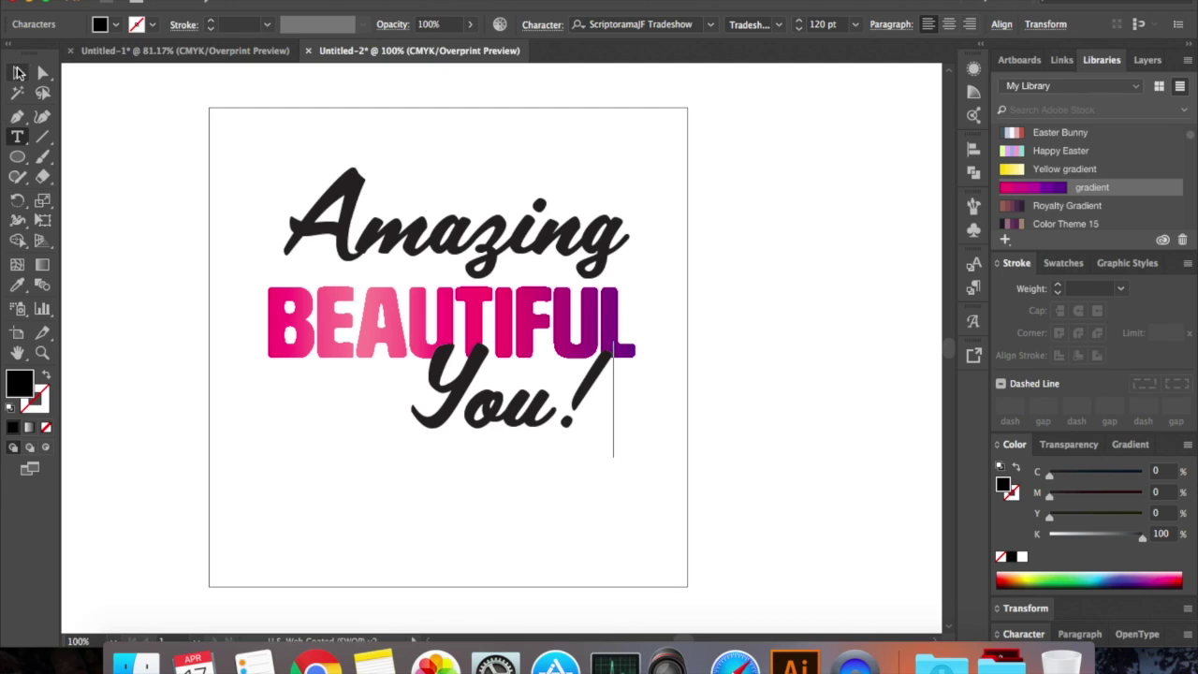
left_click(17, 72)
left_click_drag(540, 405, 482, 427)
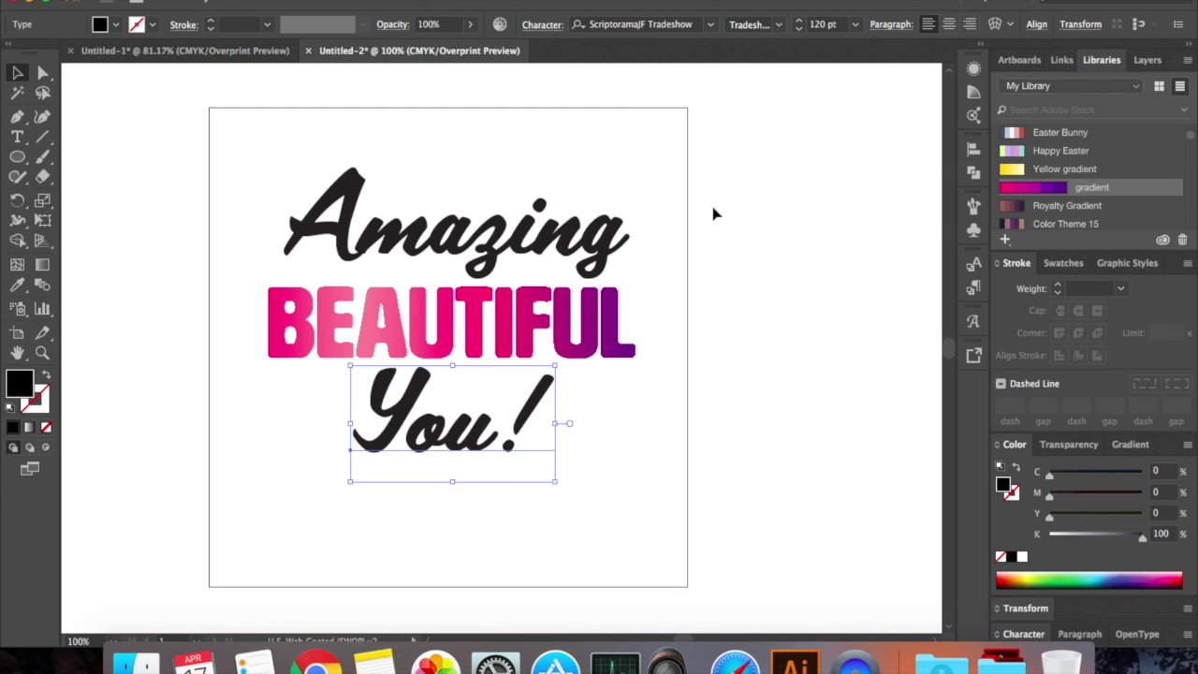
left_click(263, 148)
left_click_drag(263, 148, 632, 529)
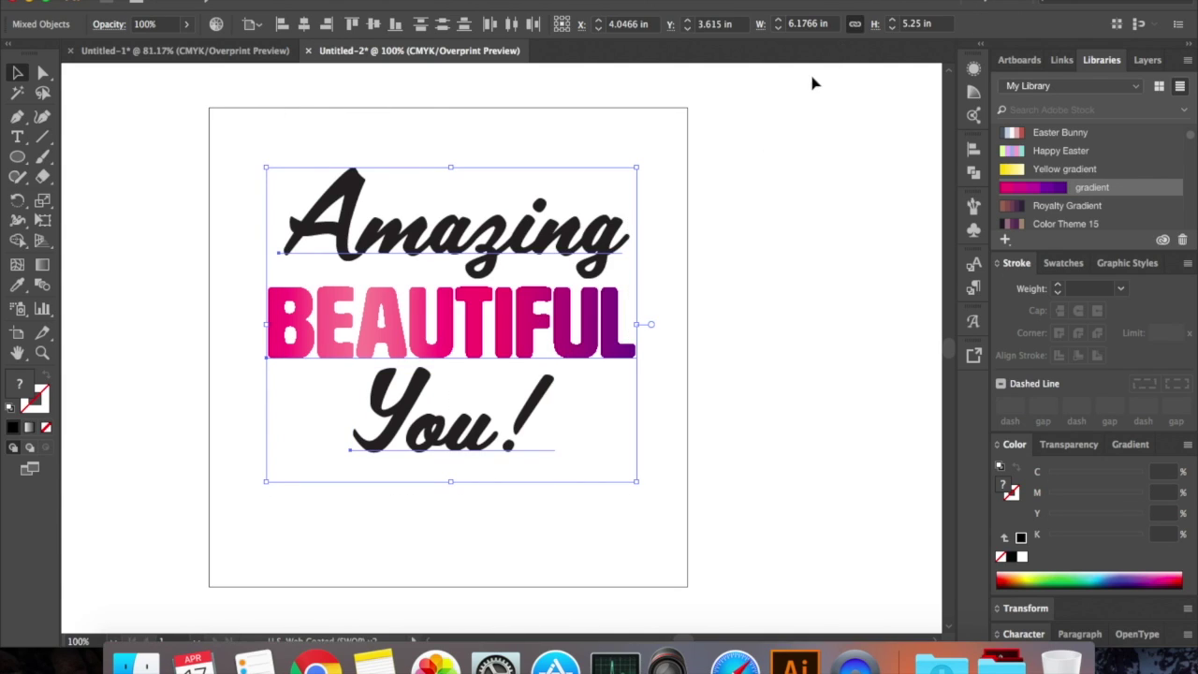
Center the three lines horizontally, group them with Cmd+G, and center the group vertically on the artboard
left_click(305, 25)
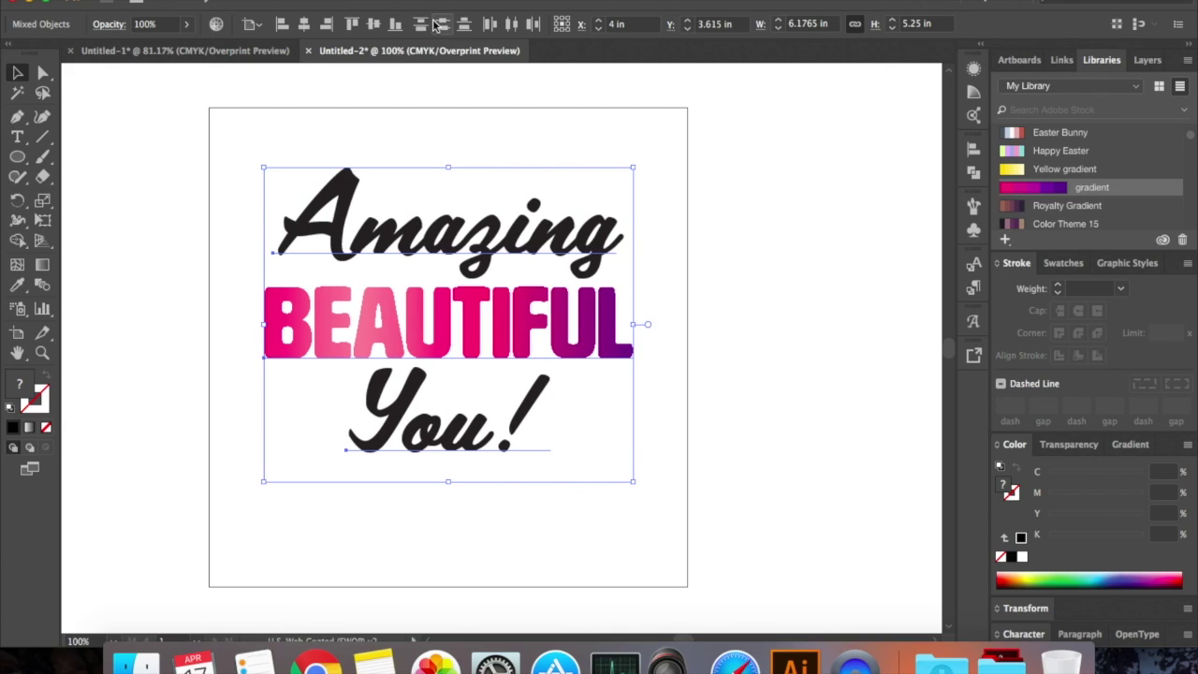
left_click(372, 27)
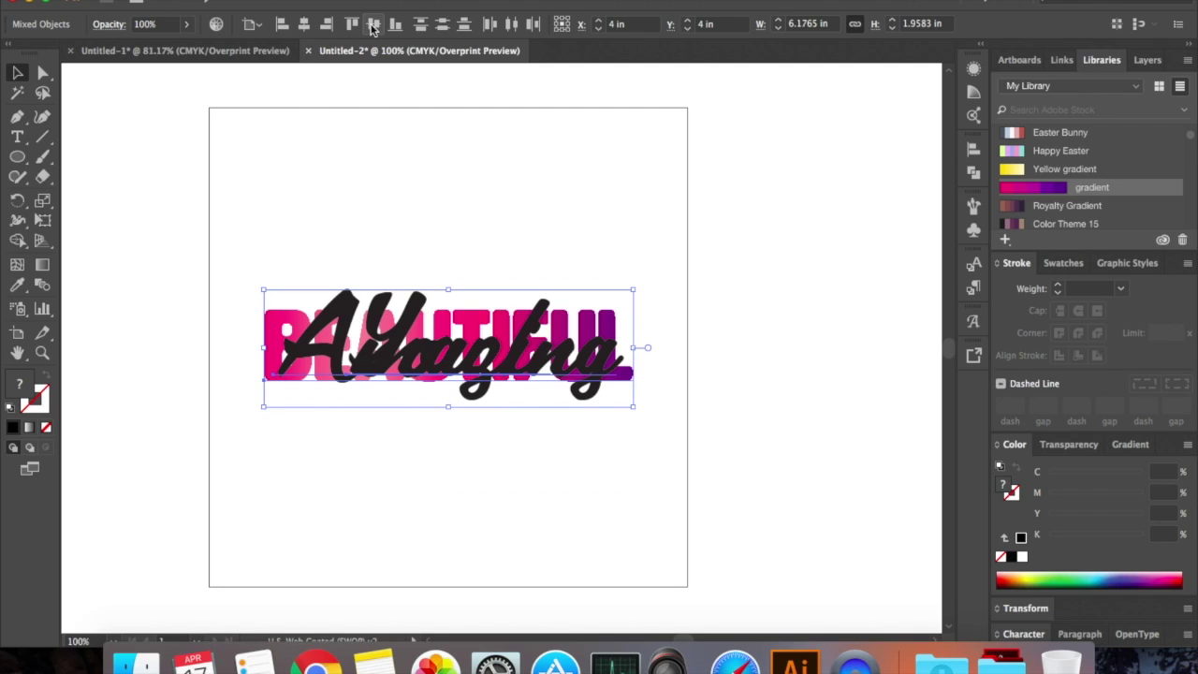
key("super+z")
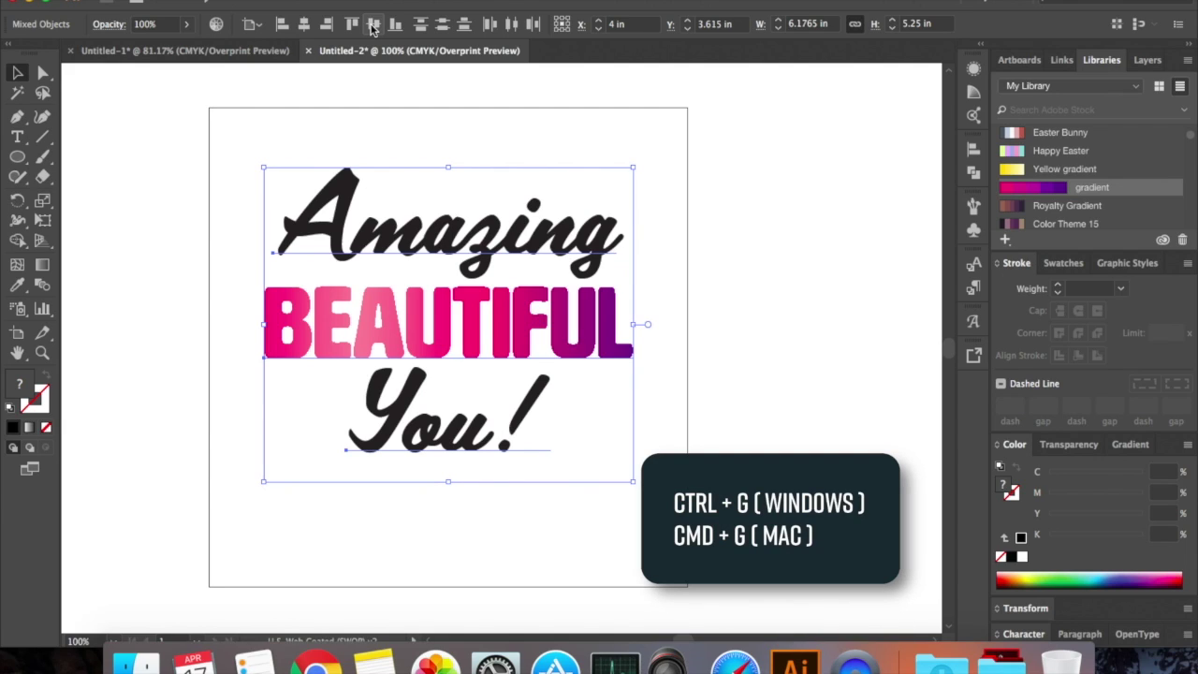
key("super+g")
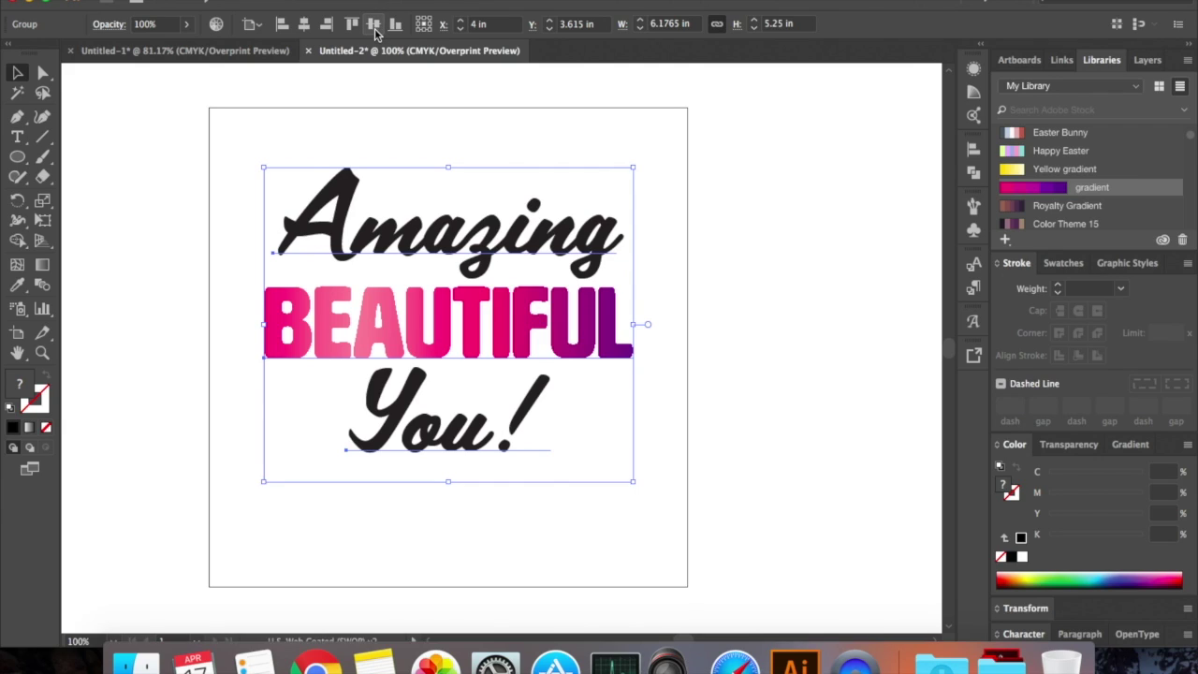
left_click(374, 26)
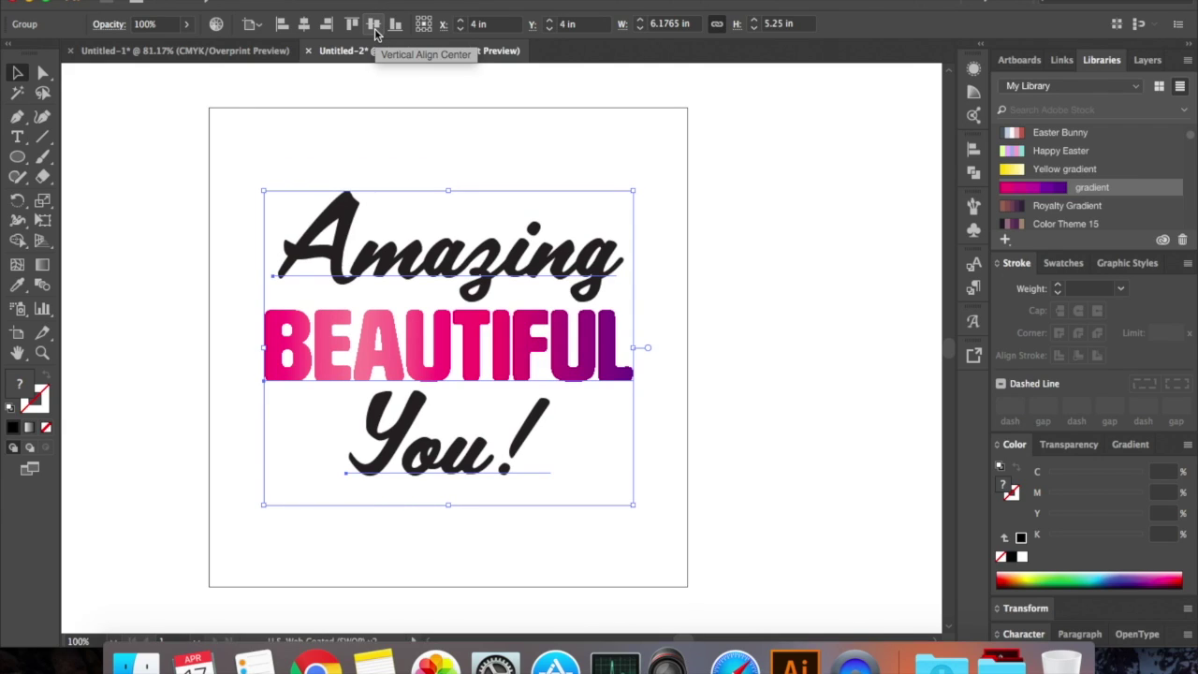
left_click(856, 342)
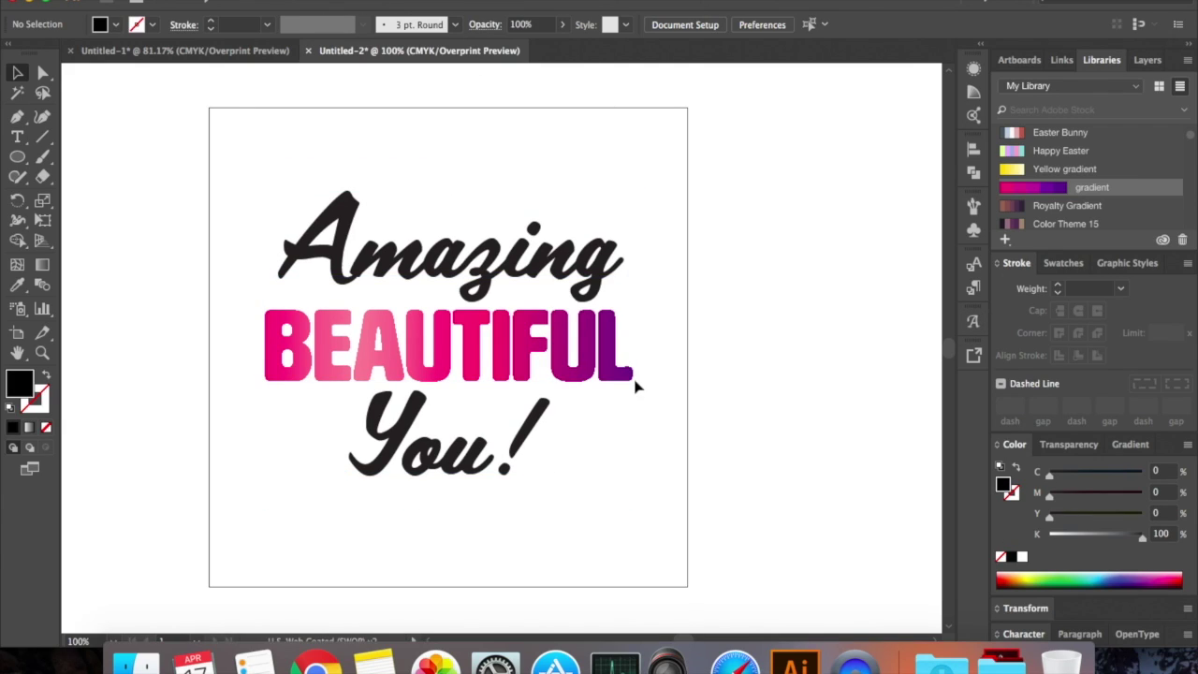